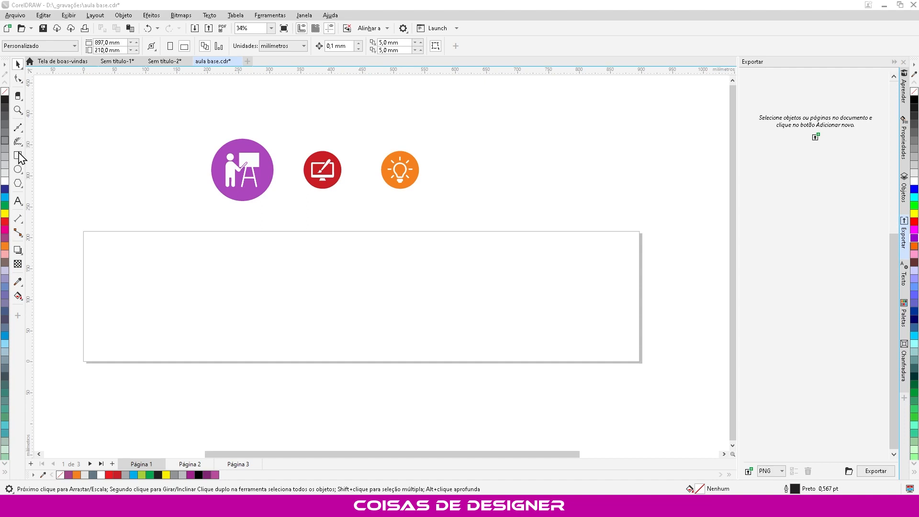
Step: Add the artistic text "Coloca o seu texto" near the page's upper edge with the Text tool
click(19, 202)
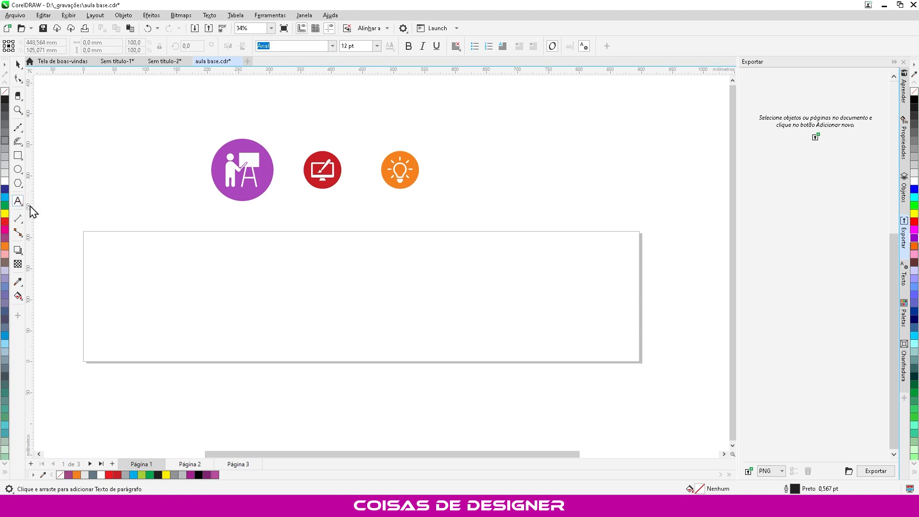
click(18, 205)
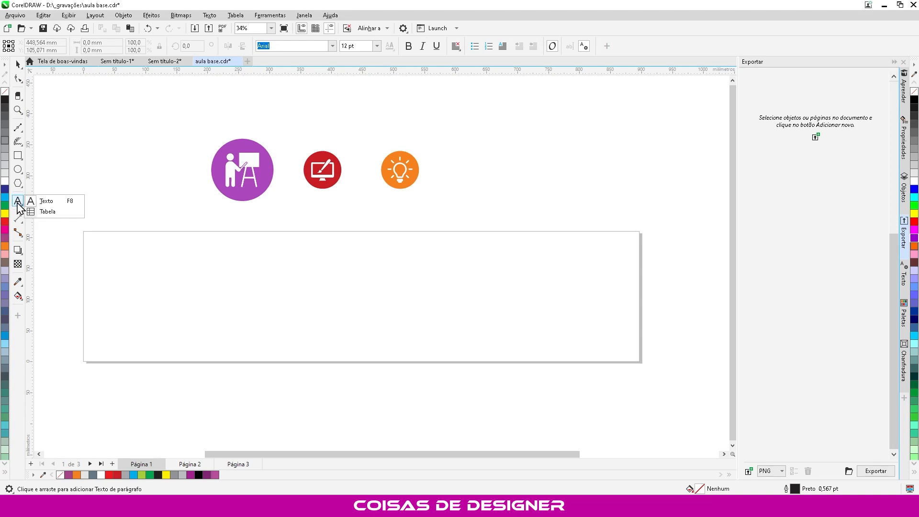
click(49, 205)
click(168, 267)
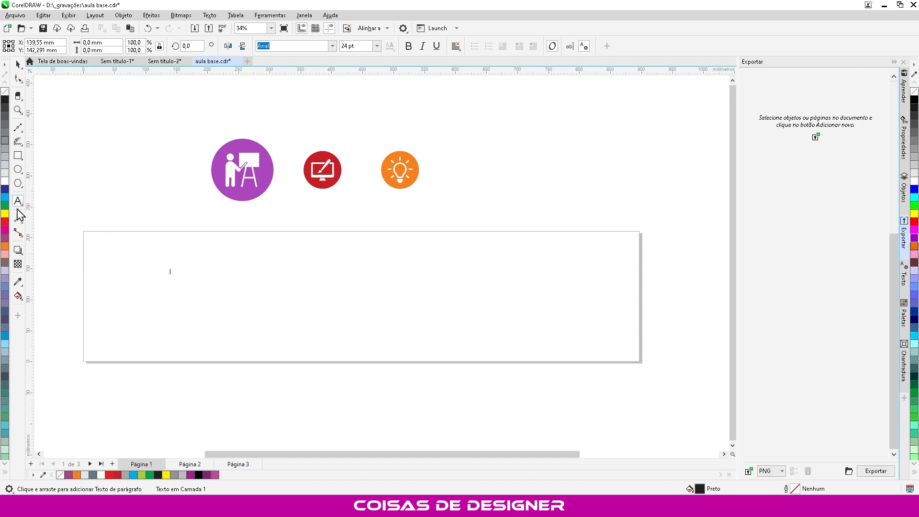
scroll(218, 304, up, 1)
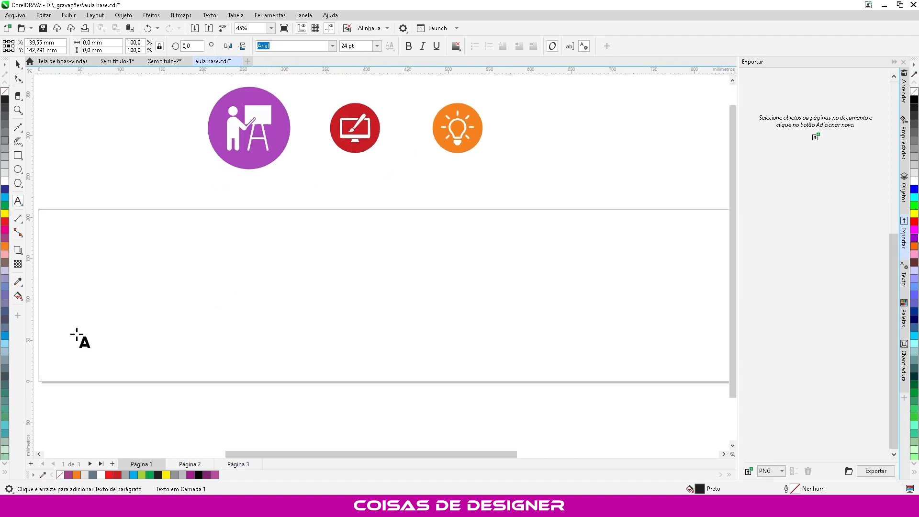
click(315, 242)
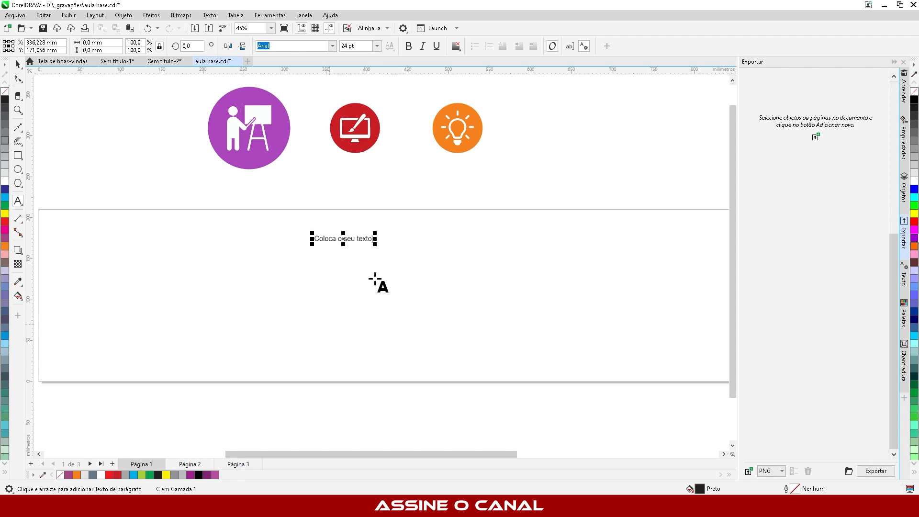
Step: Scale the text up proportionally to about 33 pt and deselect it
drag(375, 244, 396, 267)
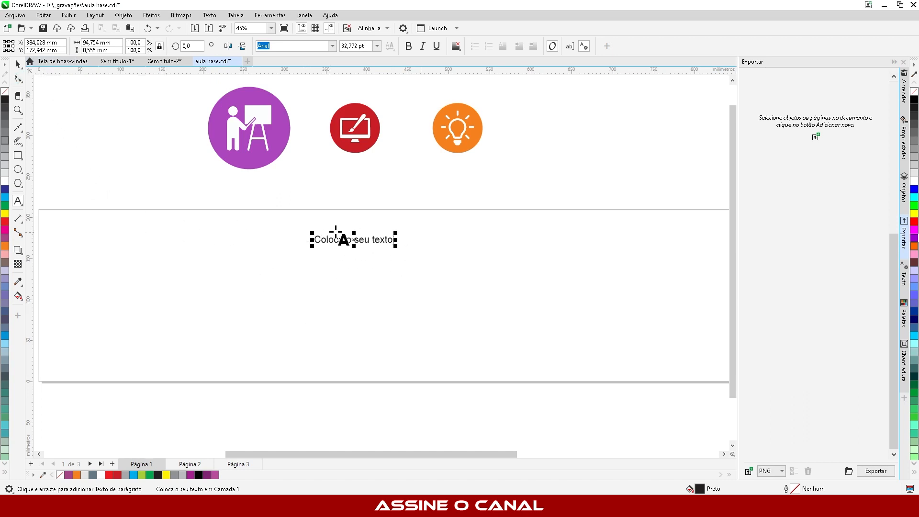
click(18, 64)
click(392, 305)
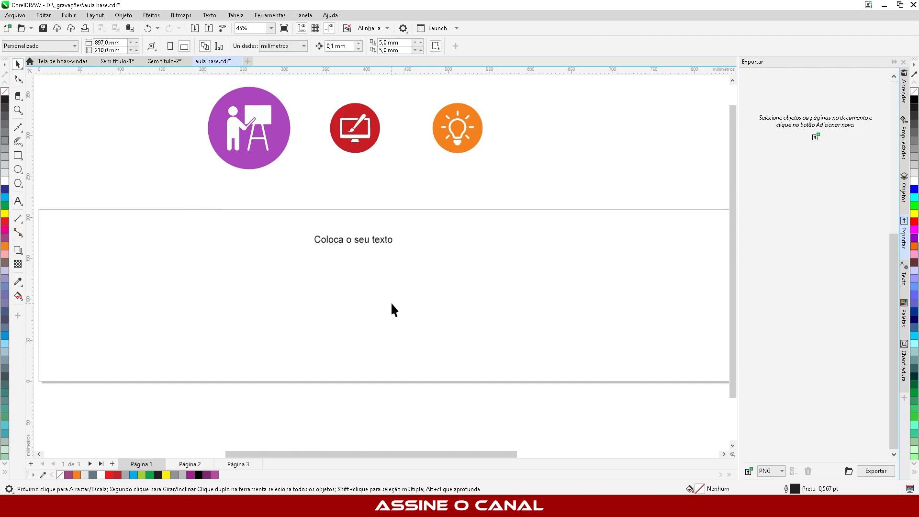
Step: Set the text's font to Autumn in November and scale it up proportionally to about 52 pt
scroll(375, 177, up, 2)
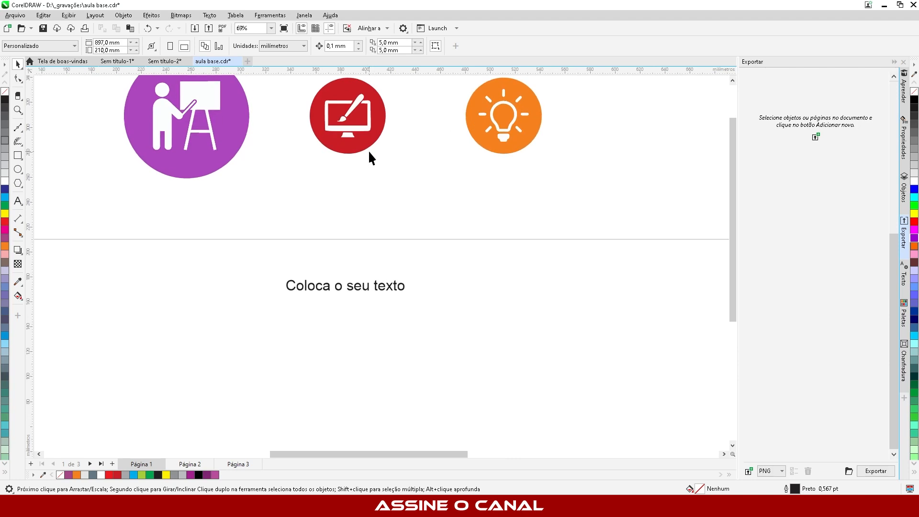
click(320, 287)
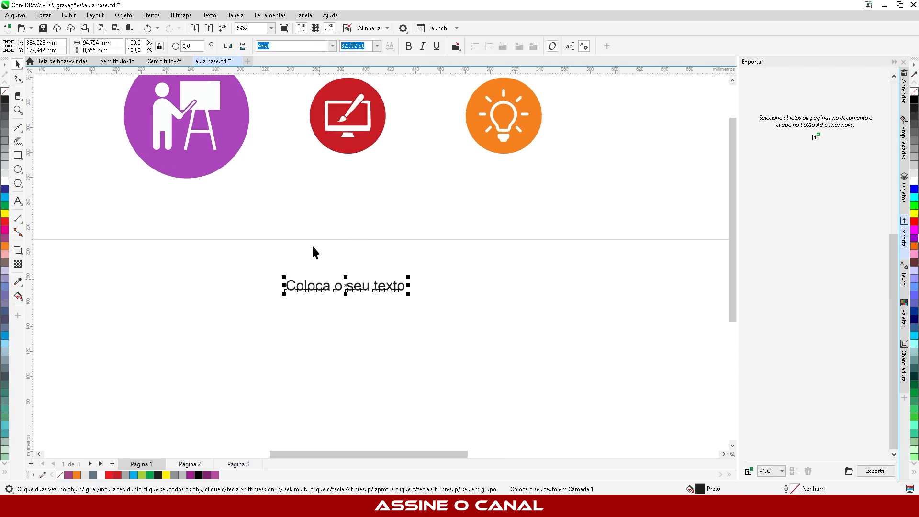
click(491, 340)
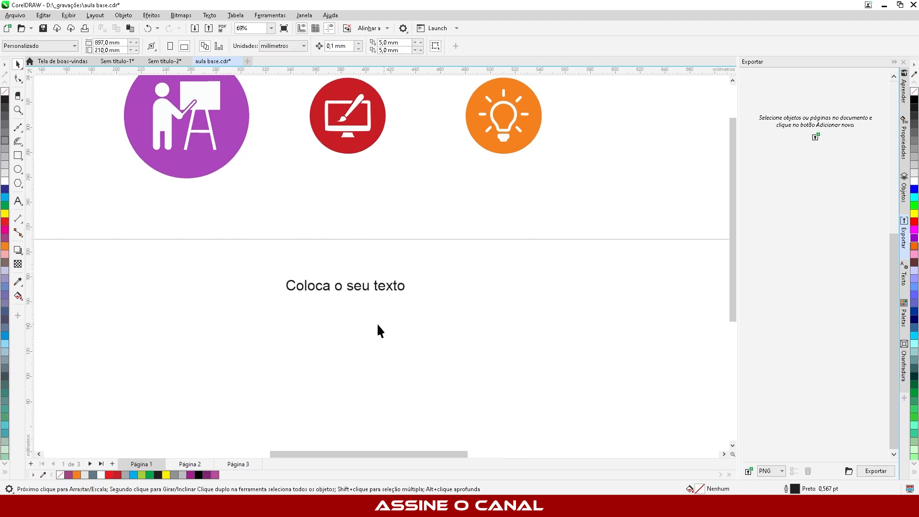
click(329, 290)
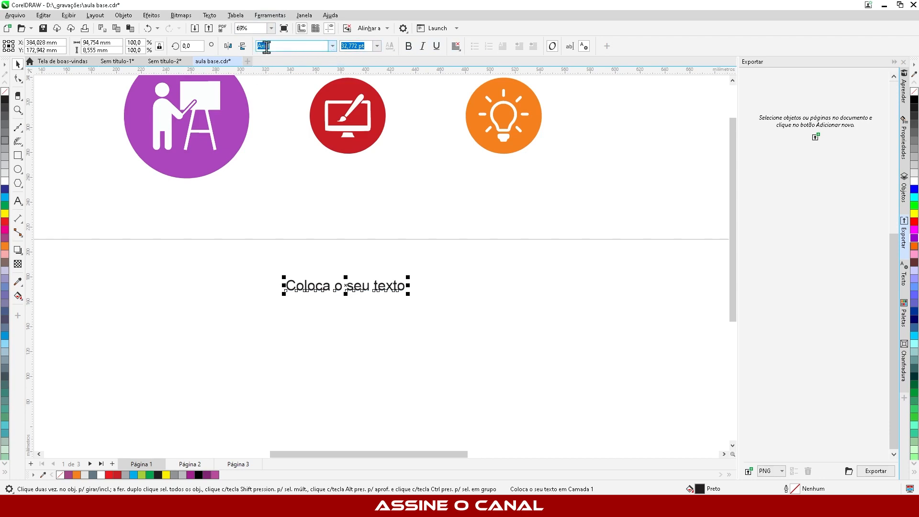
click(332, 46)
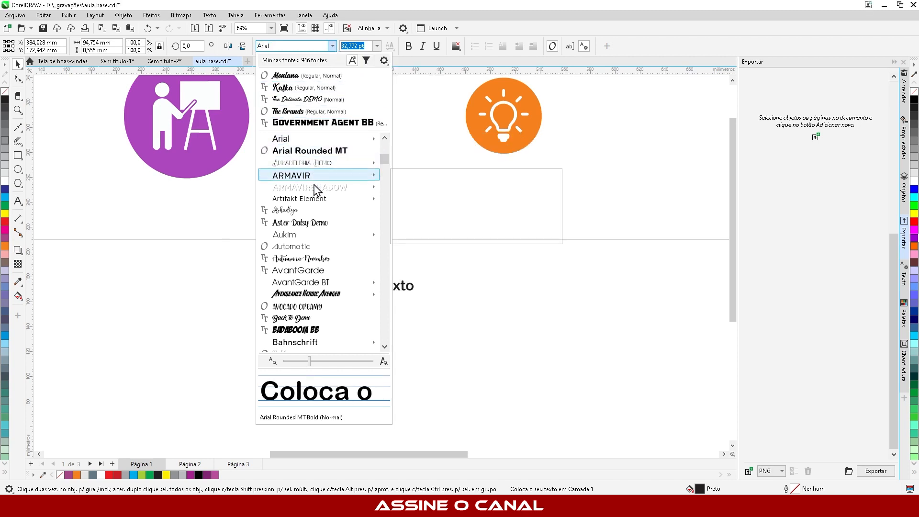
mouse_move(315, 188)
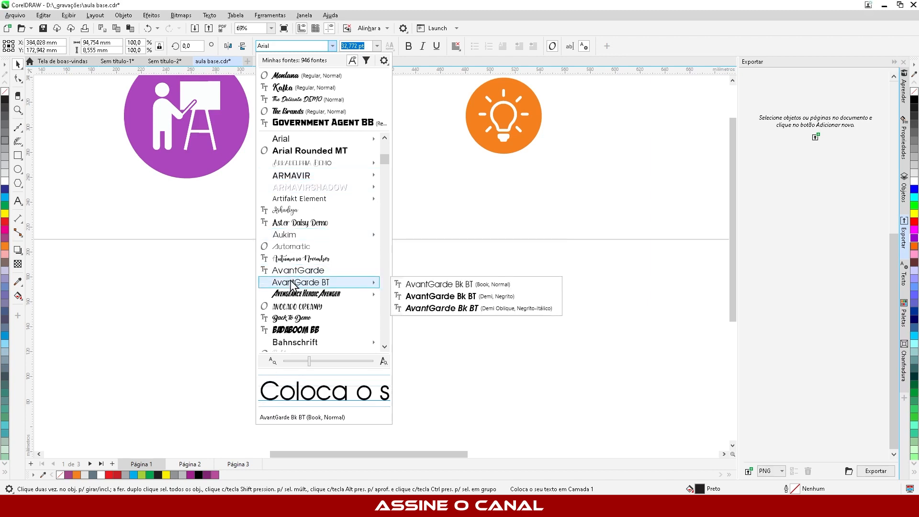
click(299, 261)
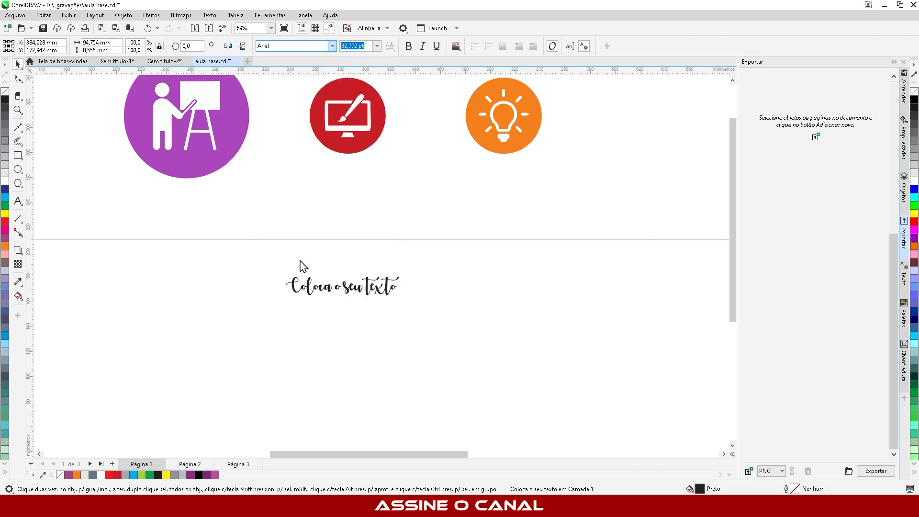
drag(403, 300, 468, 323)
click(421, 411)
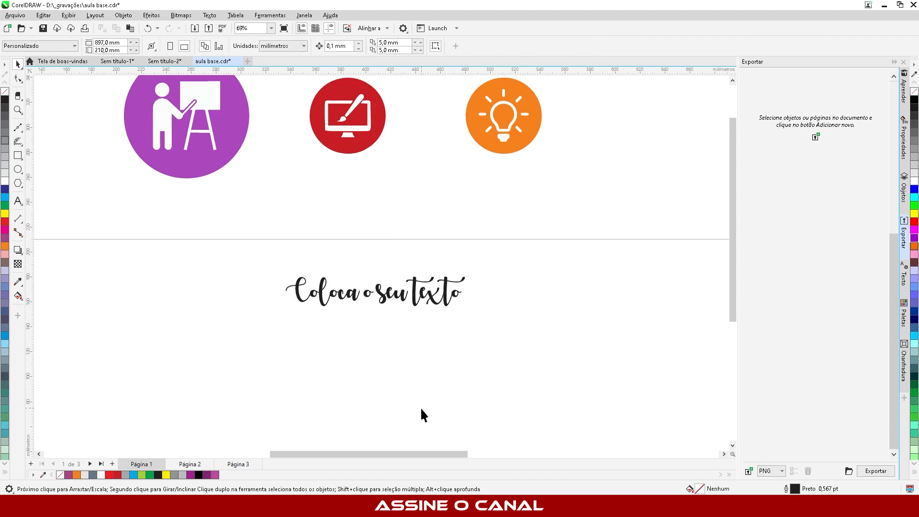
Step: Set the font of "Coloca o seu texto" to BadaBoom BB
click(388, 306)
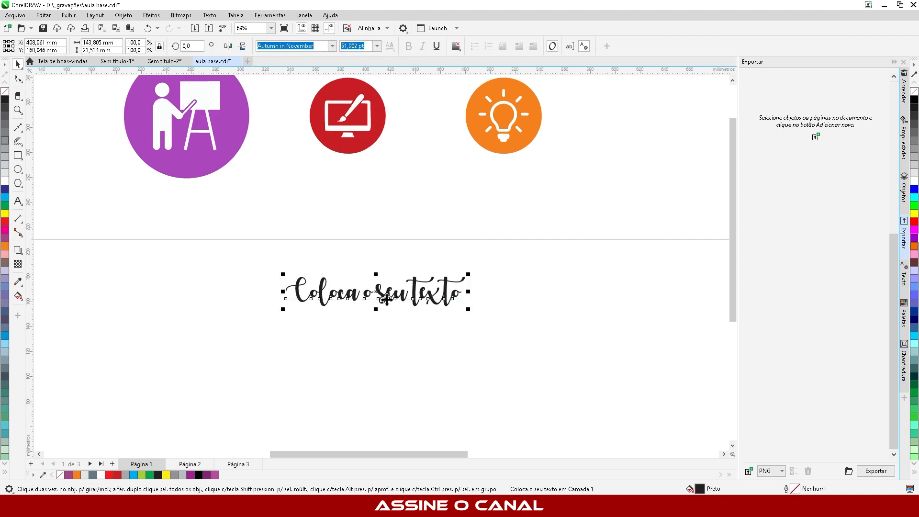
click(332, 46)
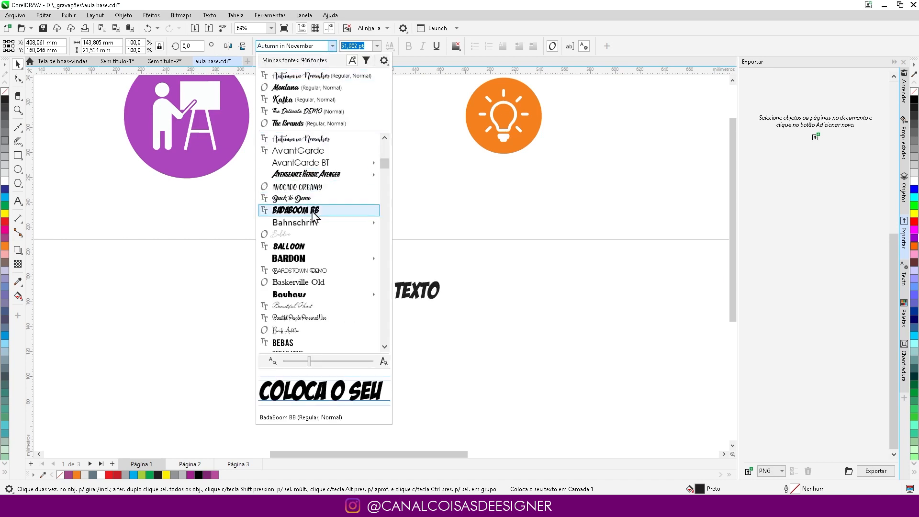
click(314, 216)
click(330, 345)
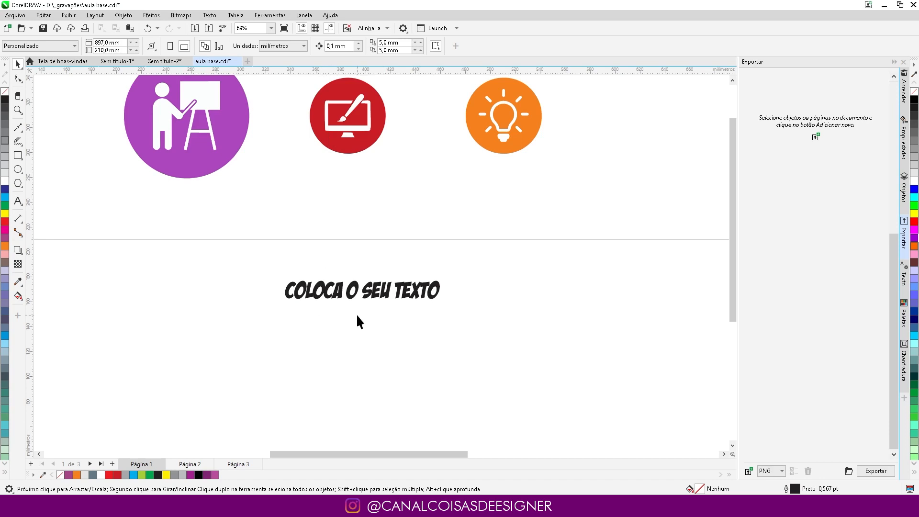
Step: Set the font of "Coloca o seu texto" to Bebas
click(357, 298)
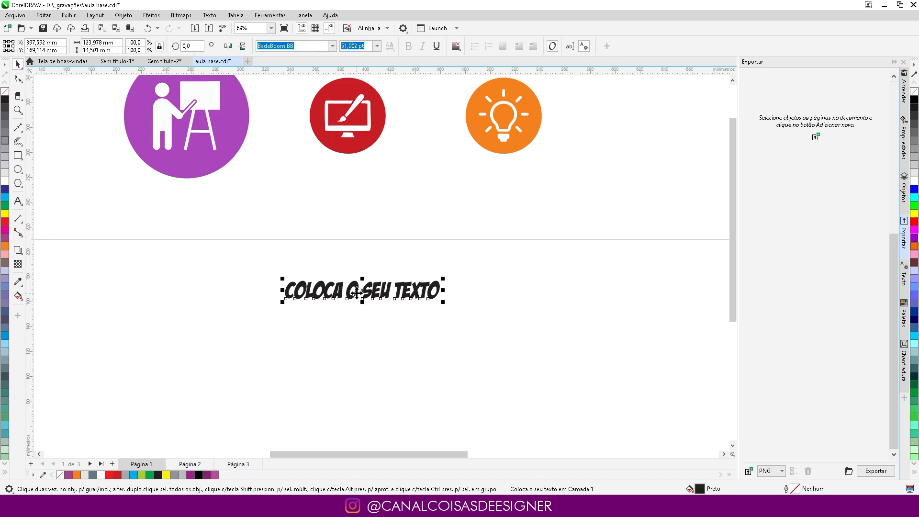
click(332, 46)
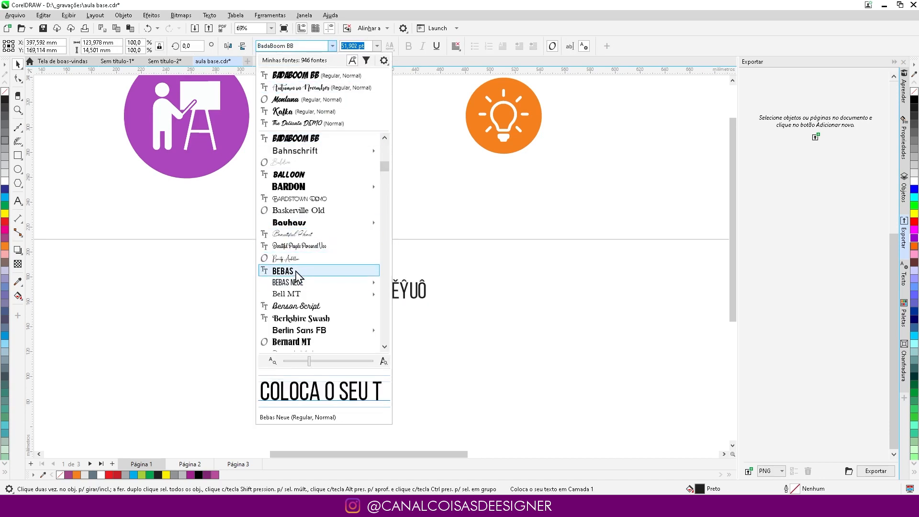
click(296, 272)
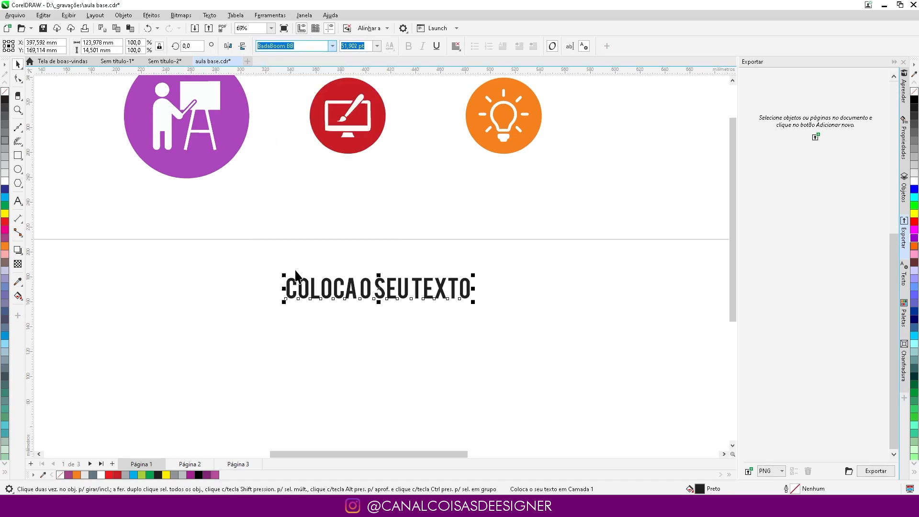
Step: Set the text's font to Bodoni Bd BT and move the text slightly down and to the left on the page
click(332, 46)
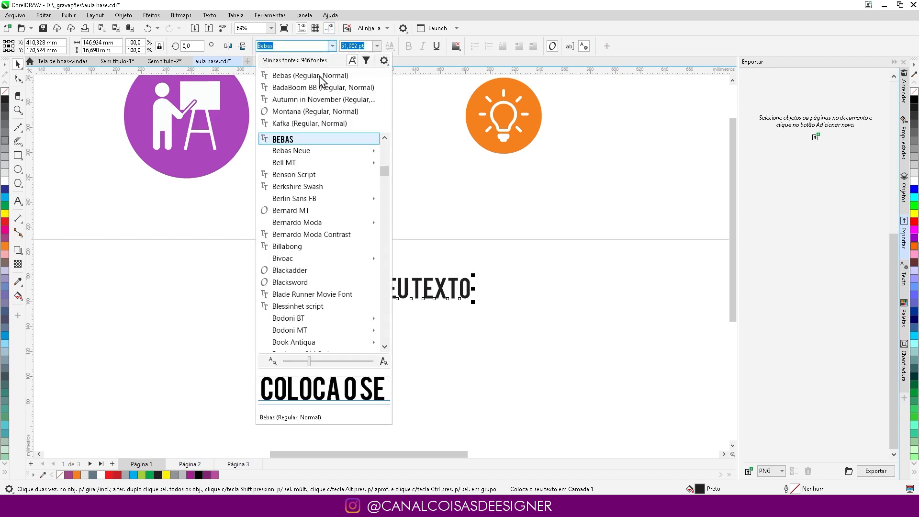
click(291, 319)
click(304, 304)
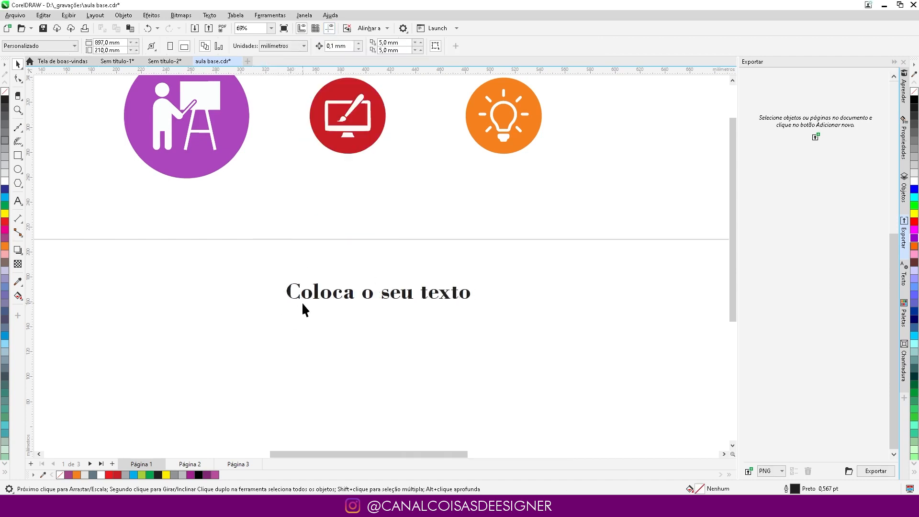
drag(350, 296, 329, 308)
click(344, 347)
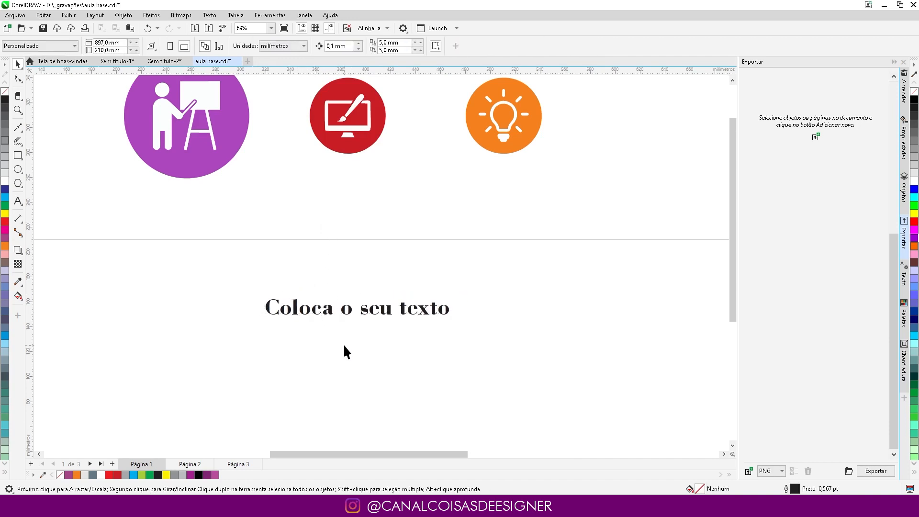
Step: Scale the text up proportionally to about 57 pt, and try a font size of 12 pt
click(348, 312)
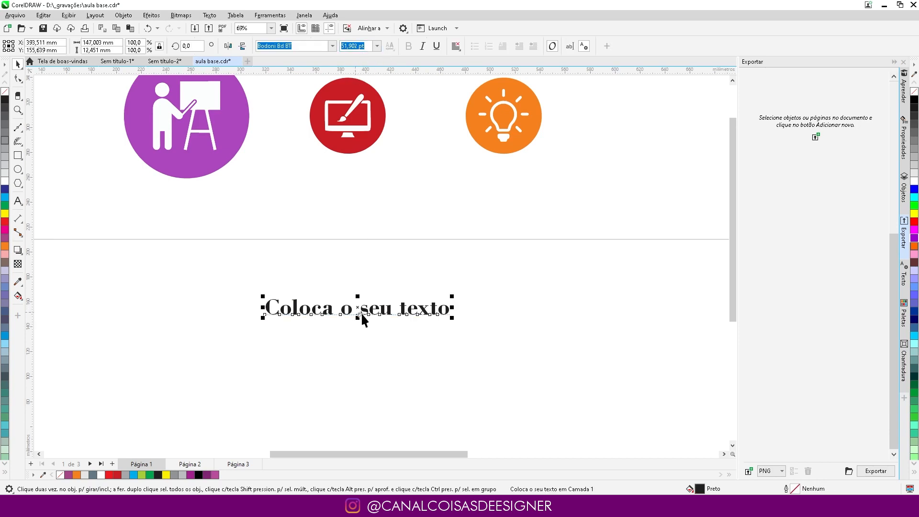
drag(452, 317, 465, 331)
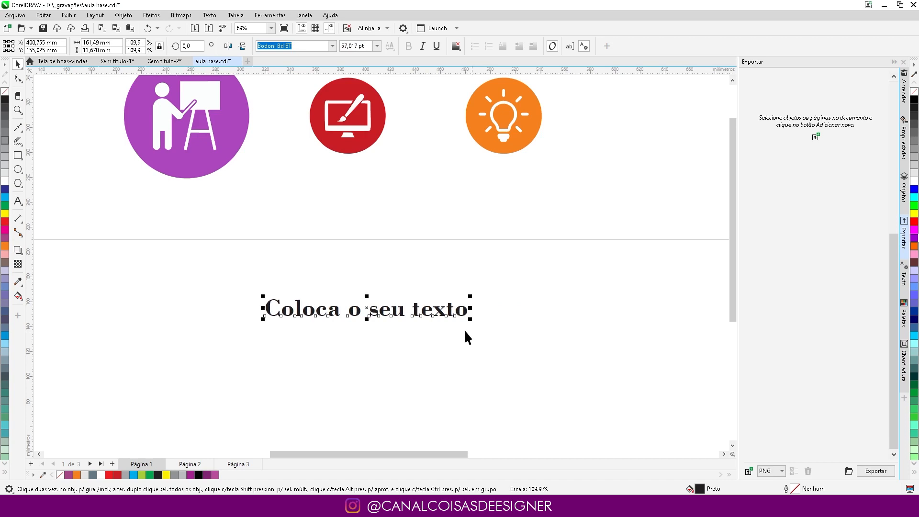
click(377, 45)
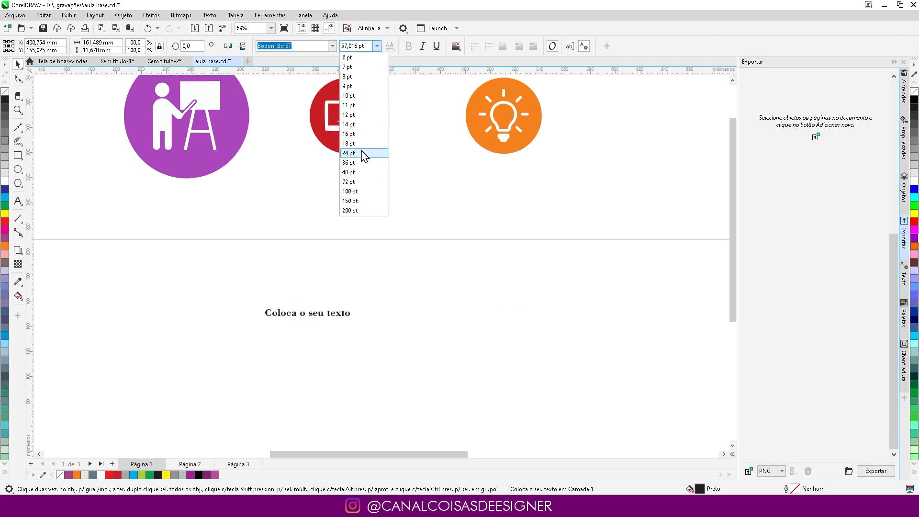
click(364, 115)
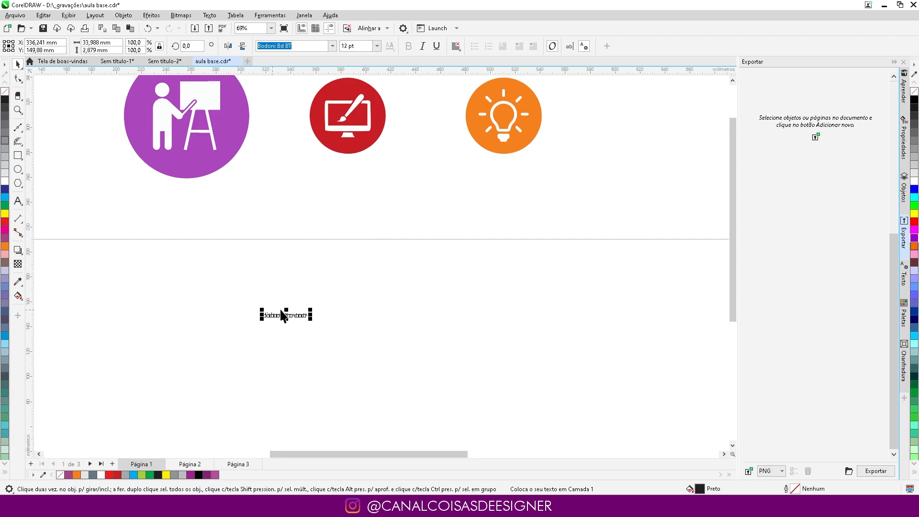
Step: Try a font size of 36 pt, and set the text to 72 pt
click(378, 46)
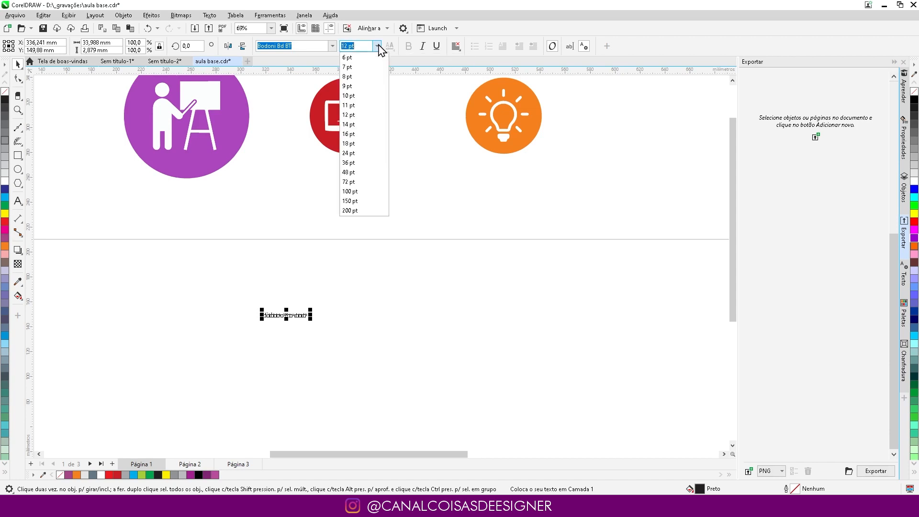
click(366, 163)
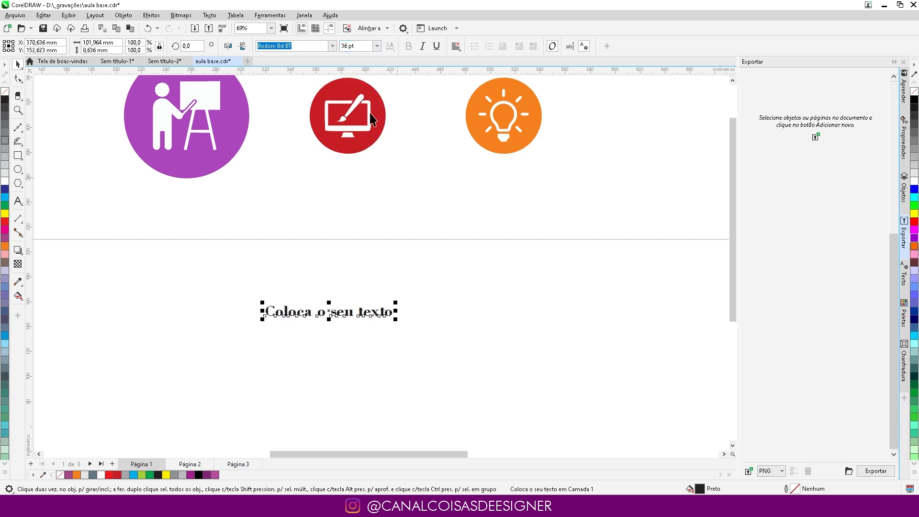
click(377, 45)
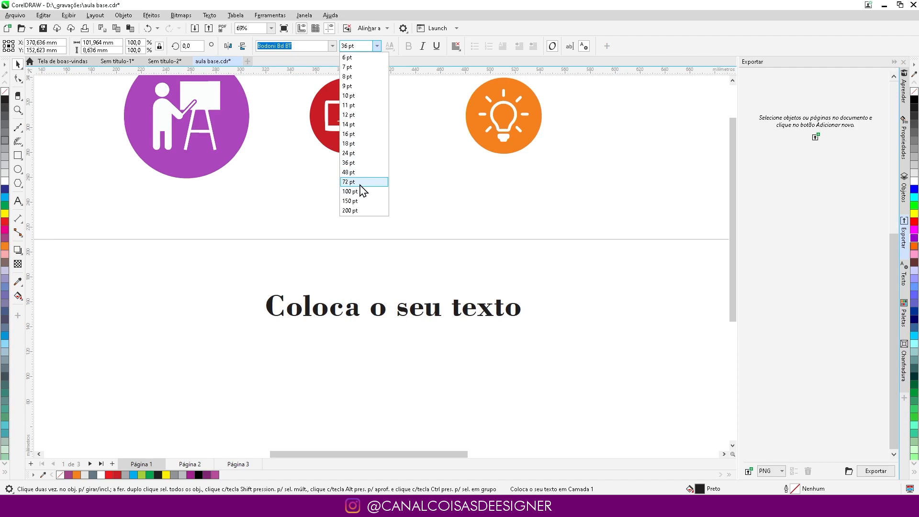
key(Escape)
click(386, 267)
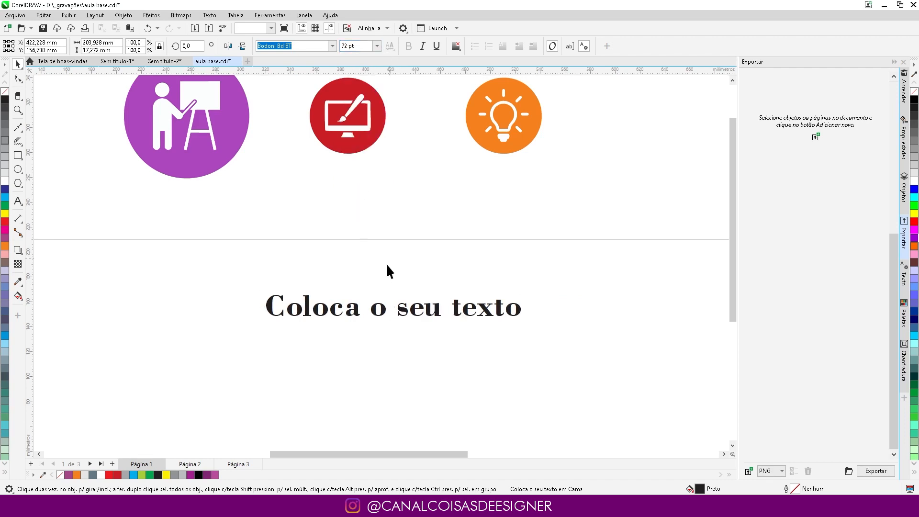
Step: Set the font of "Coloca o seu texto" to Californian FB
click(332, 316)
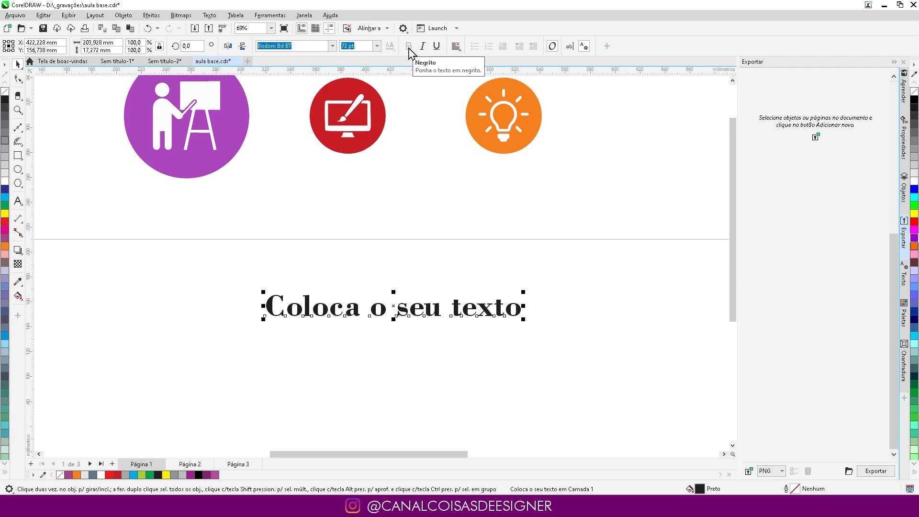
click(332, 46)
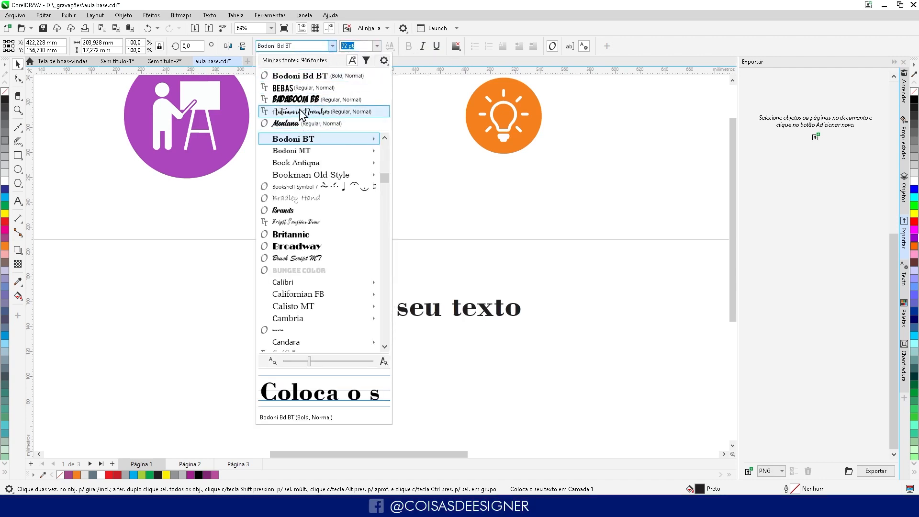
click(299, 294)
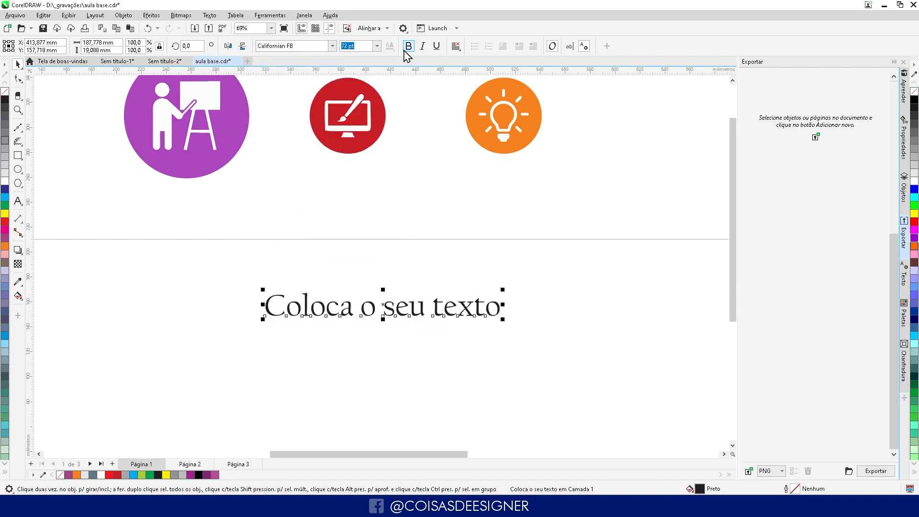
Step: Try the Bodoni Bd BT font on "Coloca o seu texto", and set it back to Californian FB
click(333, 46)
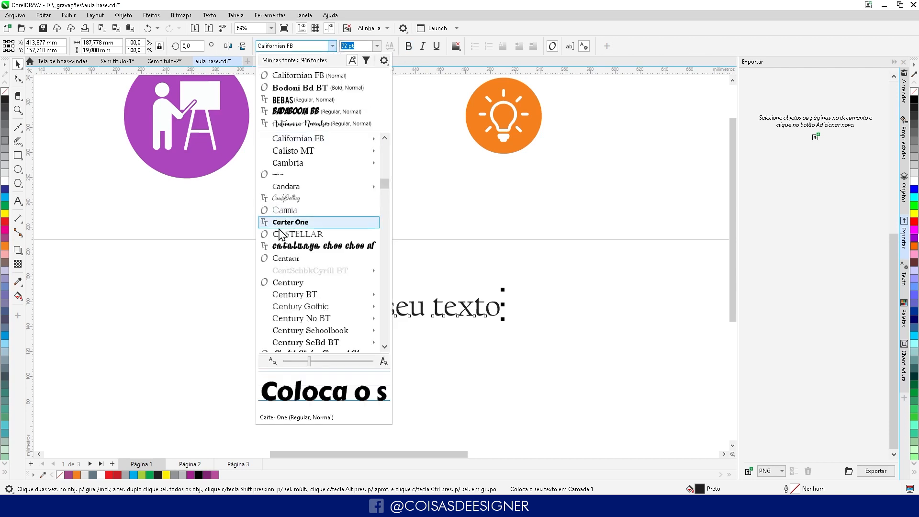
click(298, 88)
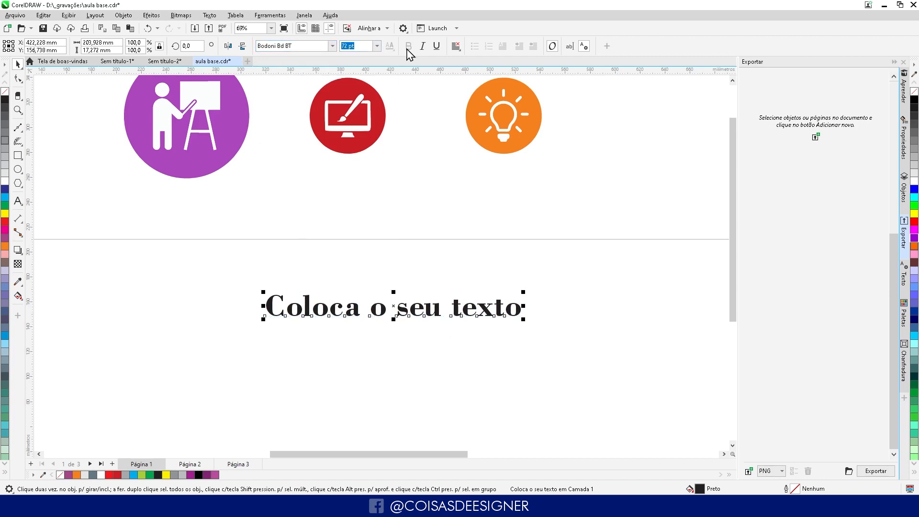
click(332, 46)
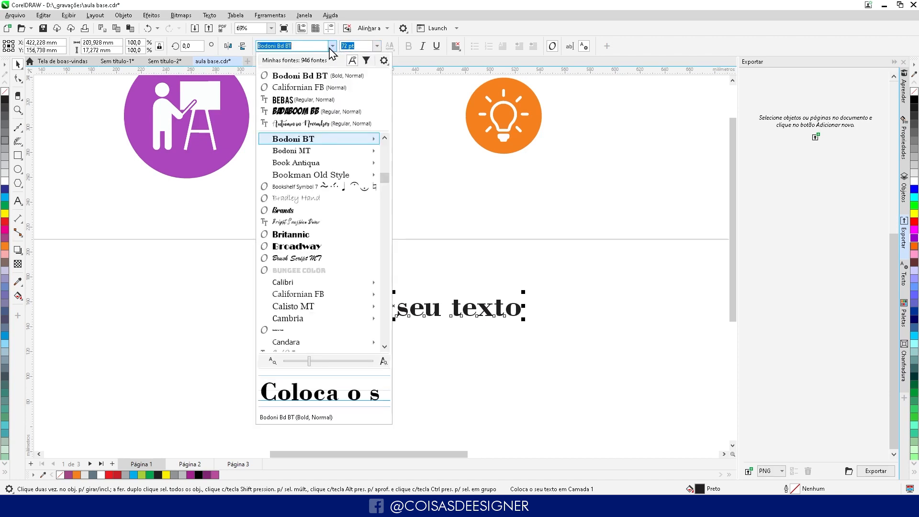
click(293, 87)
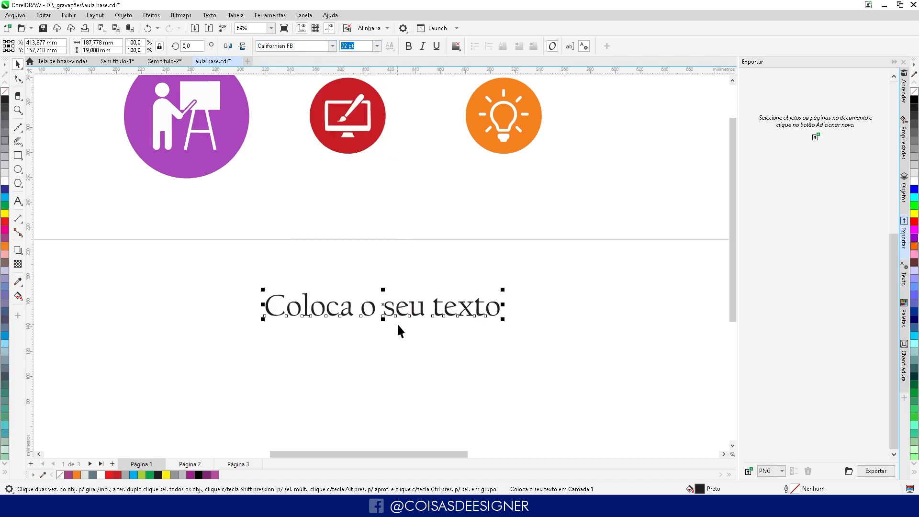
Step: Try bold, italic and underline on "Coloca o seu texto" one at a time, removing each again, and deselect the text
click(409, 46)
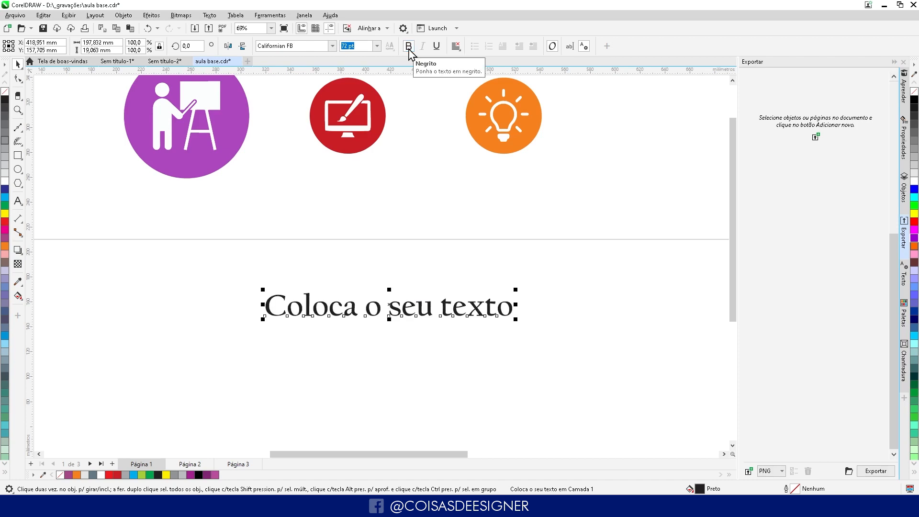
click(409, 46)
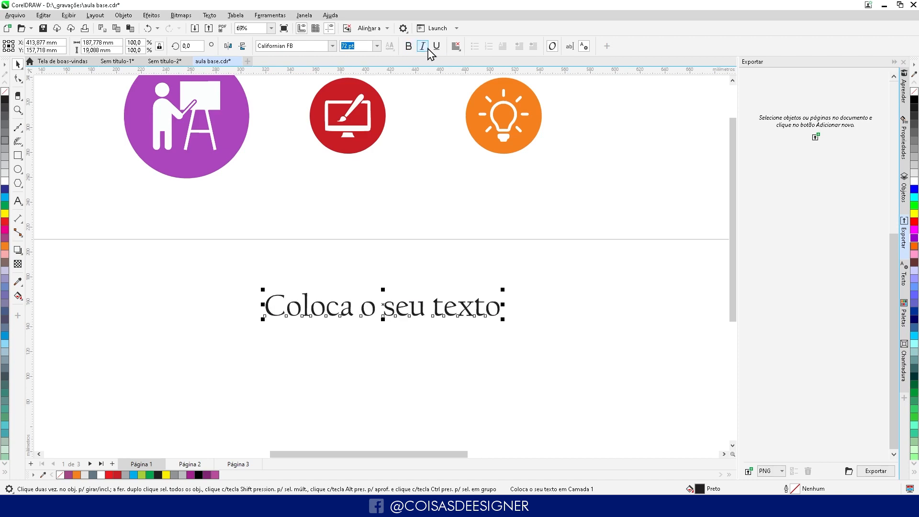
click(427, 48)
click(426, 49)
click(438, 48)
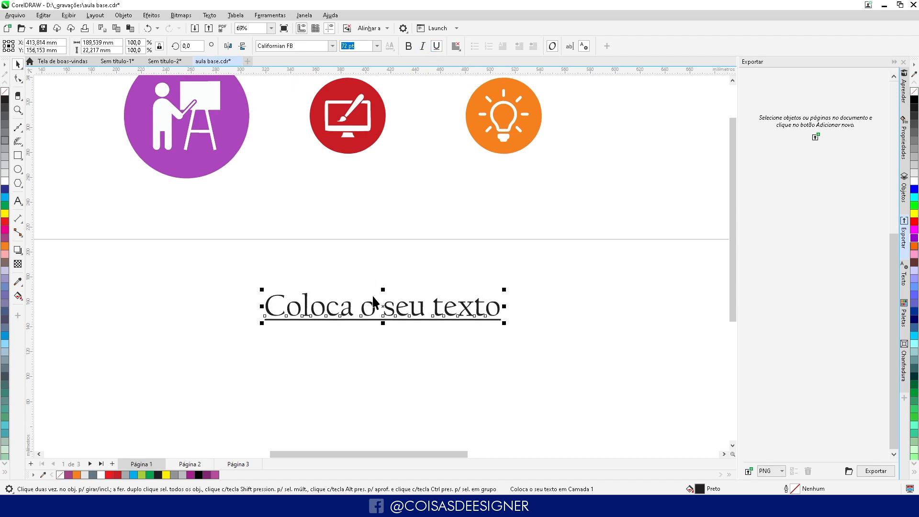
click(436, 47)
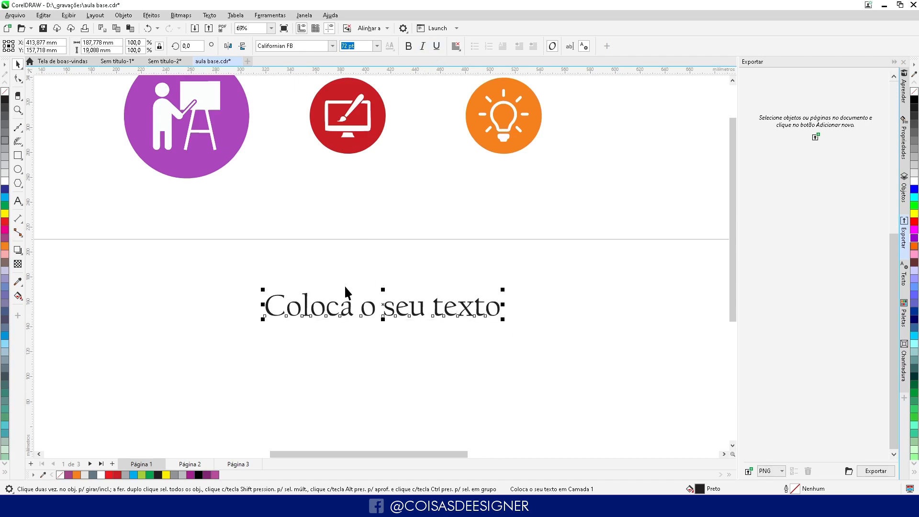
click(337, 287)
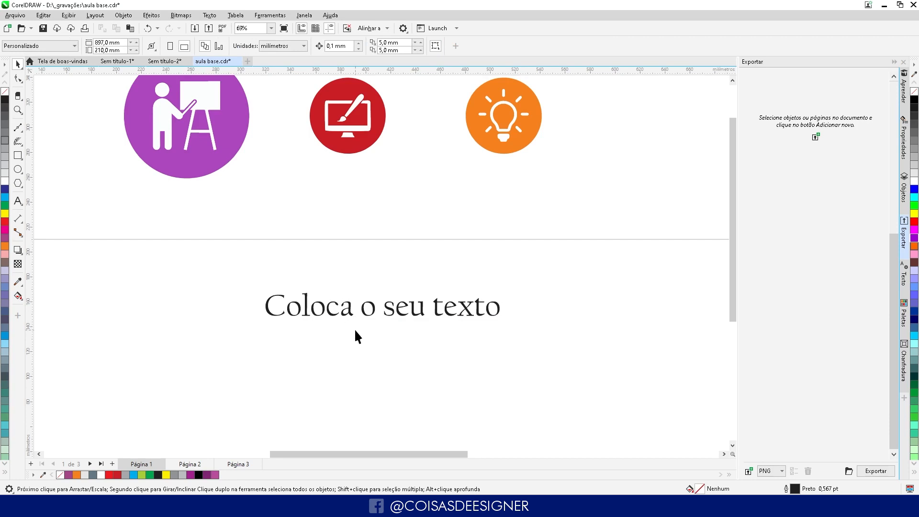
click(348, 310)
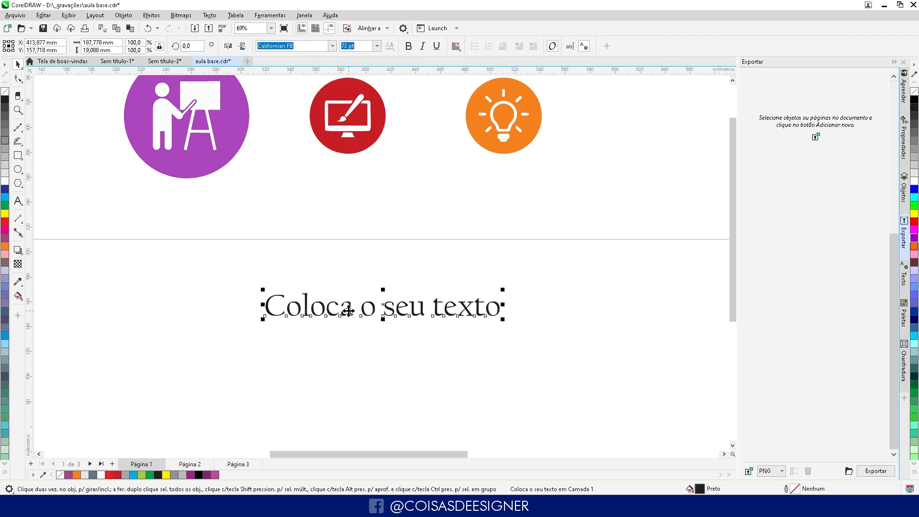
click(358, 274)
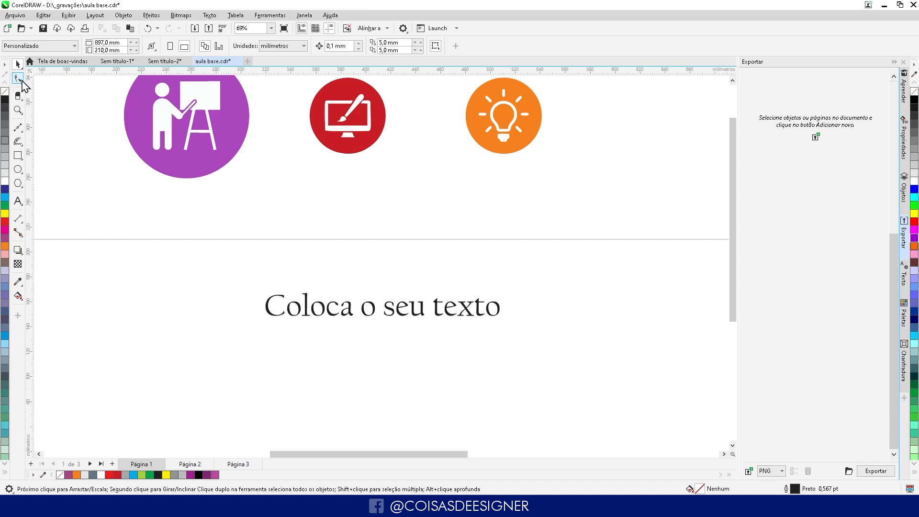
Step: Try moving the single letter "o" above the end of "Coloca" with the Shape tool, and undo the move
scroll(378, 333, up, 4)
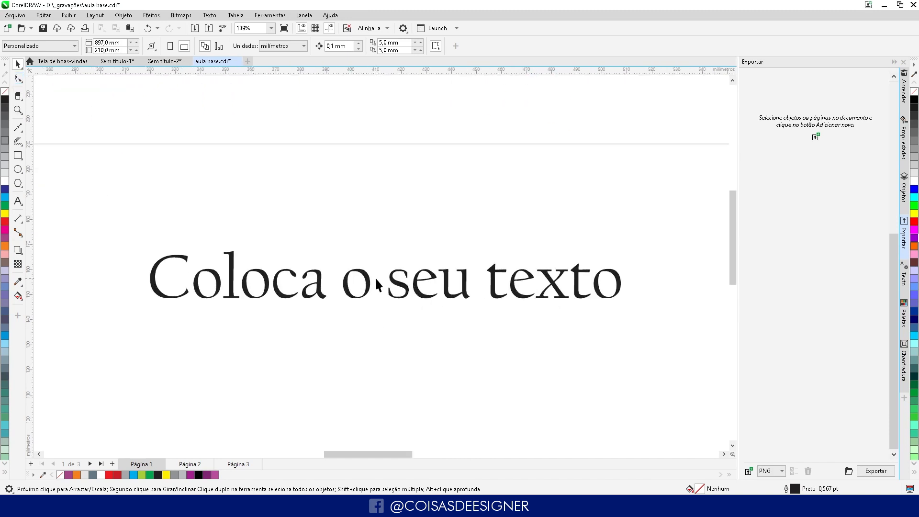
scroll(372, 283, down, 1)
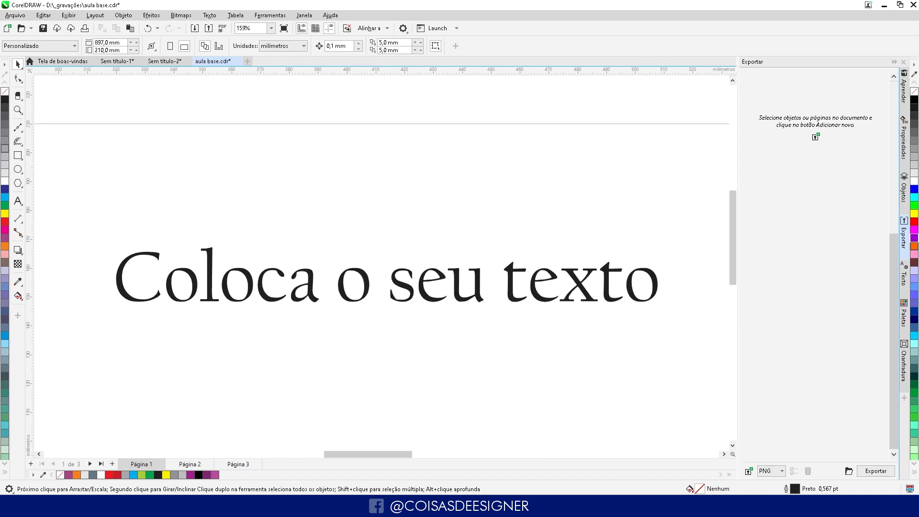
click(17, 80)
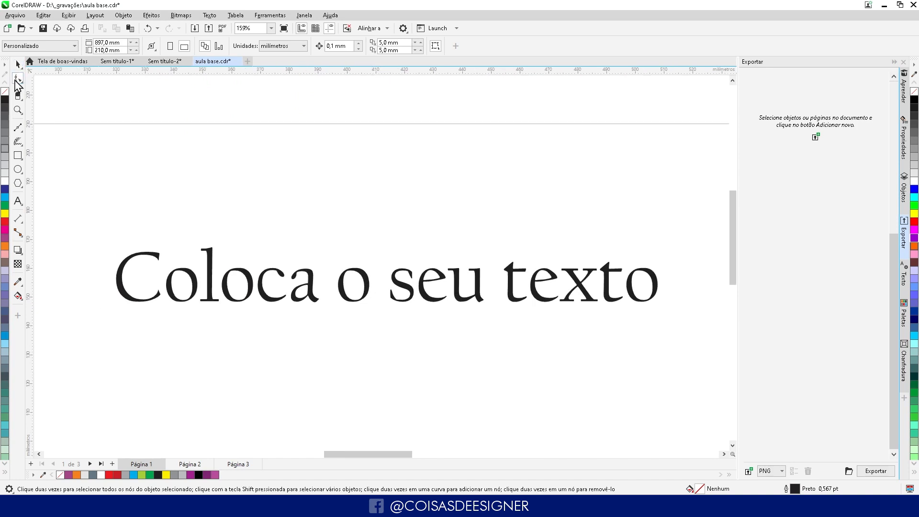
click(264, 290)
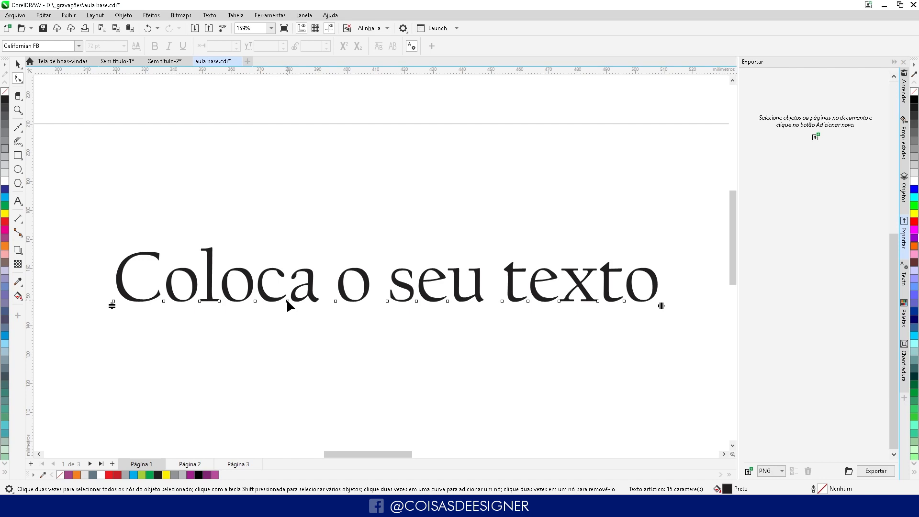
drag(334, 300, 301, 246)
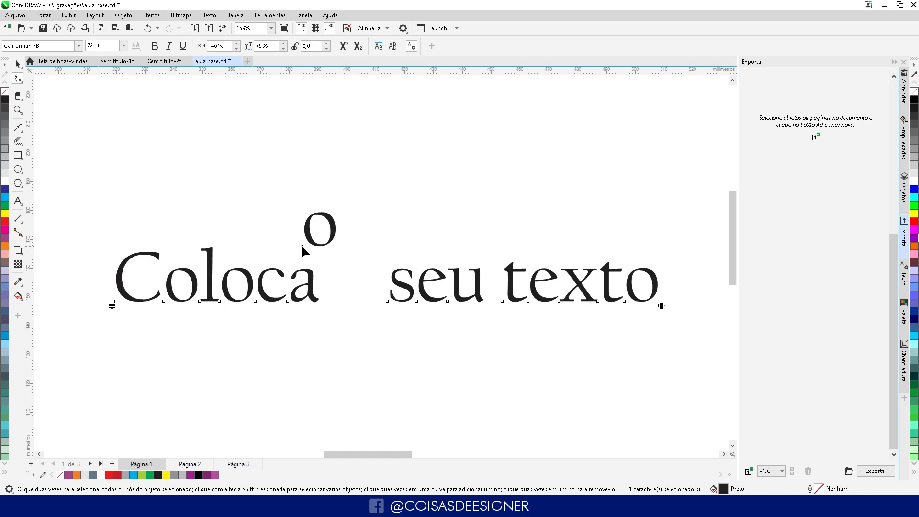
key(ctrl+z)
key(ctrl+z)
key(ctrl+z)
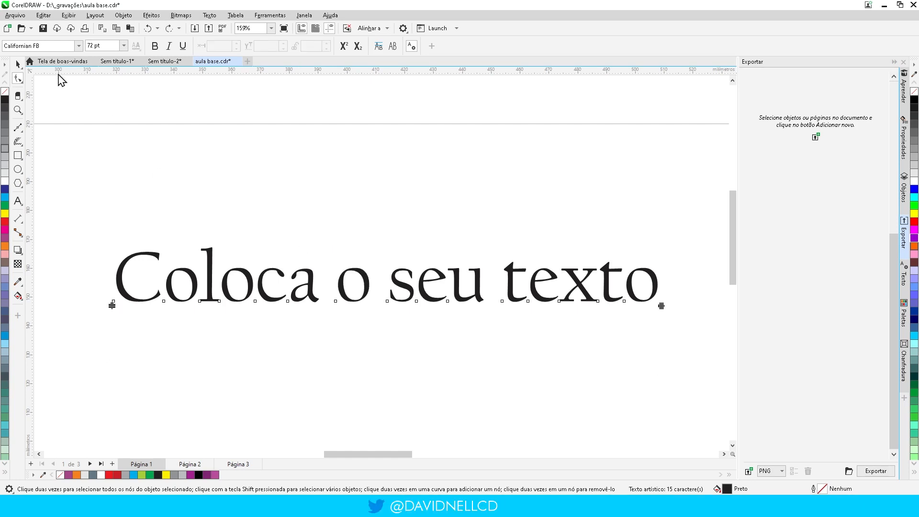
Step: Replace the whole text "Coloca o seu texto" with "LOGO" and deselect it
click(18, 64)
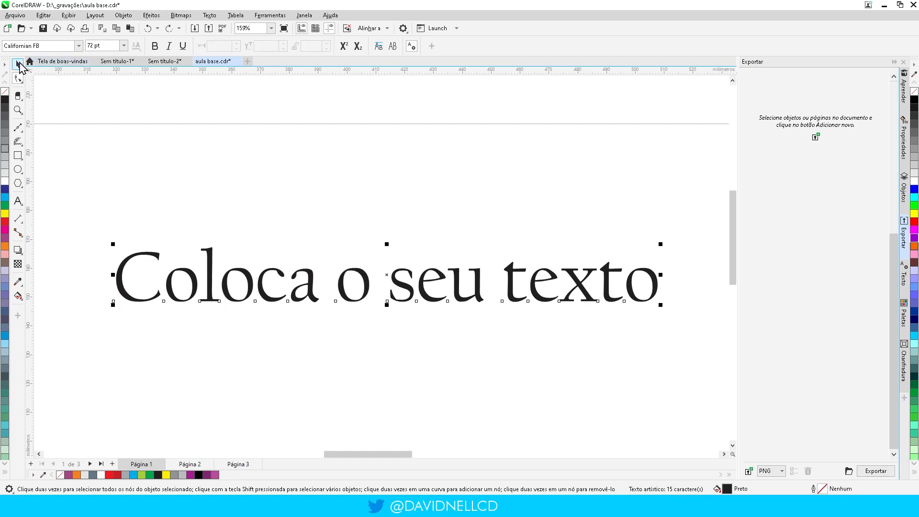
double_click(310, 284)
key(ctrl+a)
text(LOGO)
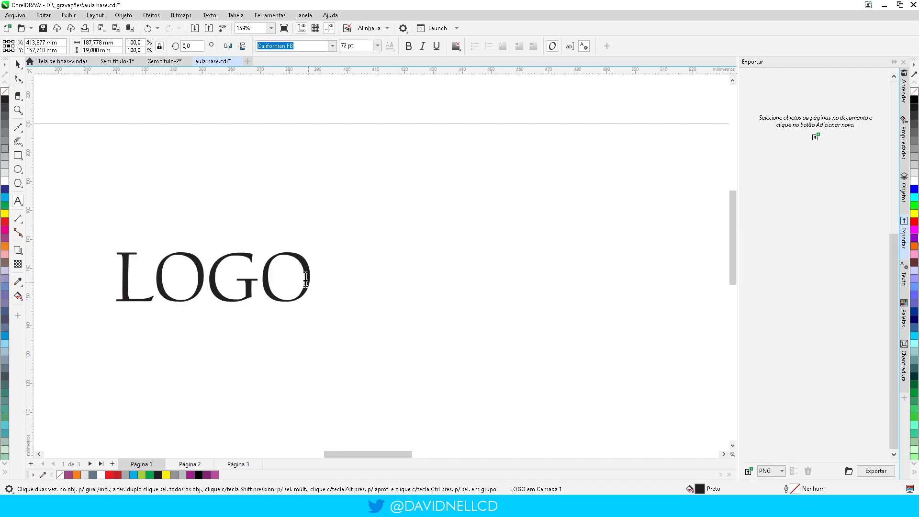
click(18, 64)
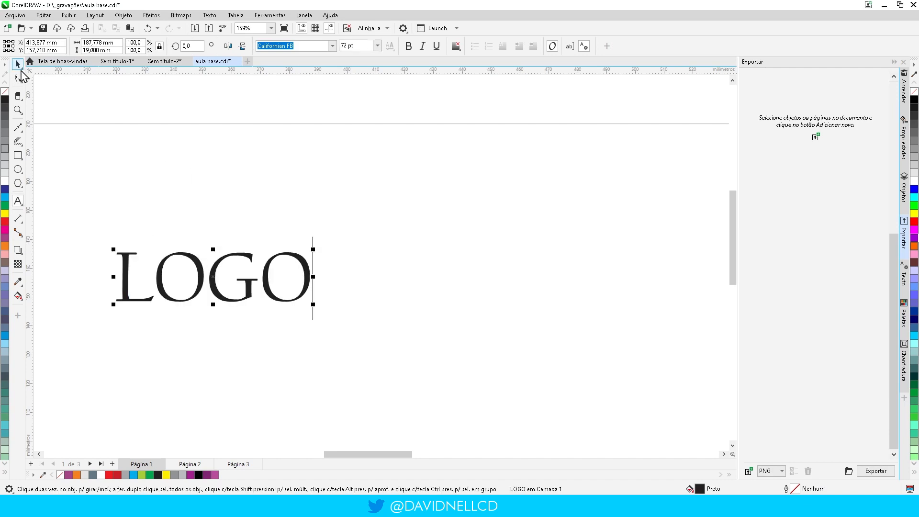
click(148, 195)
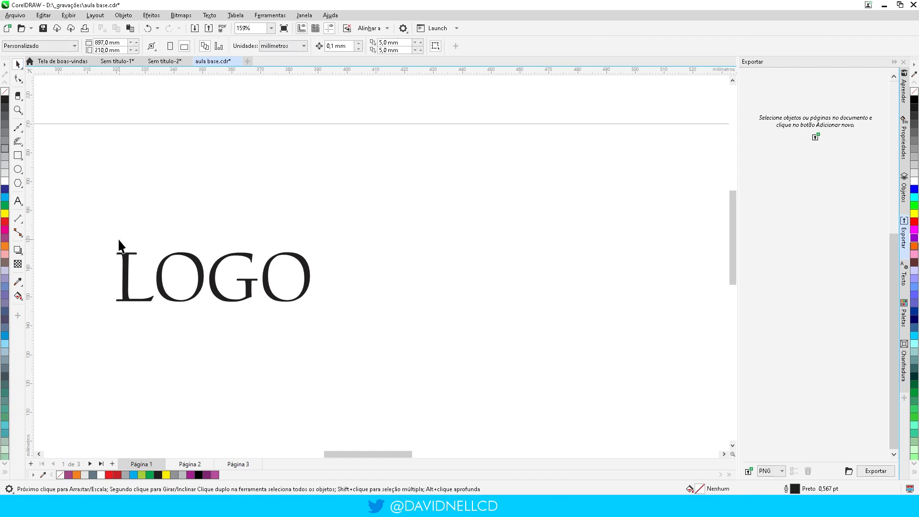
Step: Move the letters O, G and O of "LOGO" individually to the left with the Shape tool so that neighbouring letters touch or overlap
scroll(126, 288, up, 4)
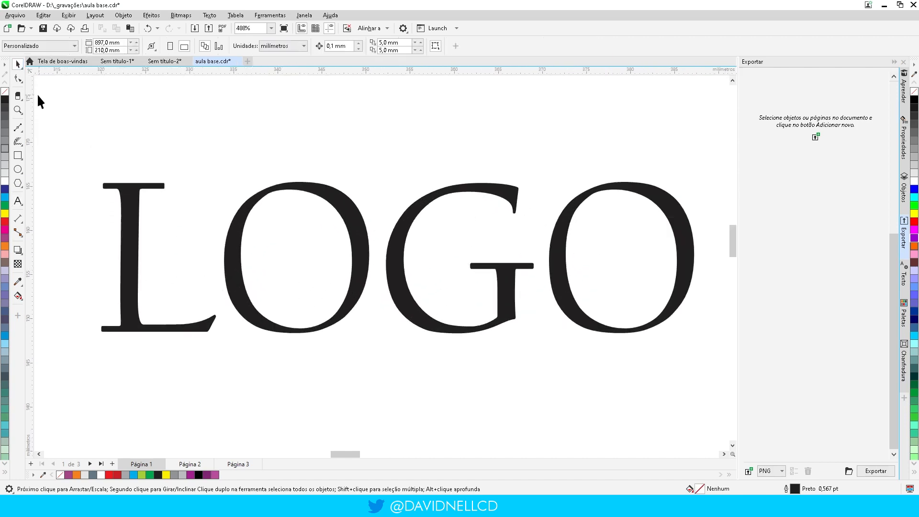
click(19, 79)
click(257, 319)
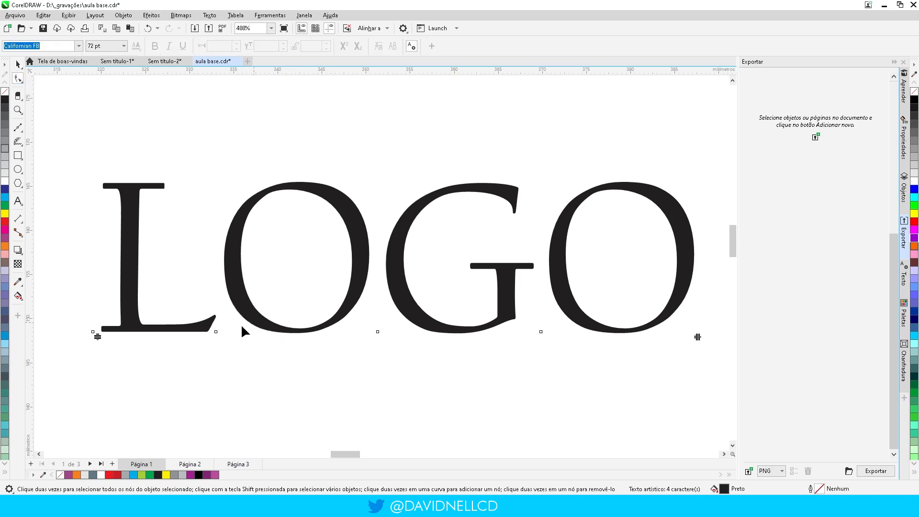
drag(214, 331, 168, 333)
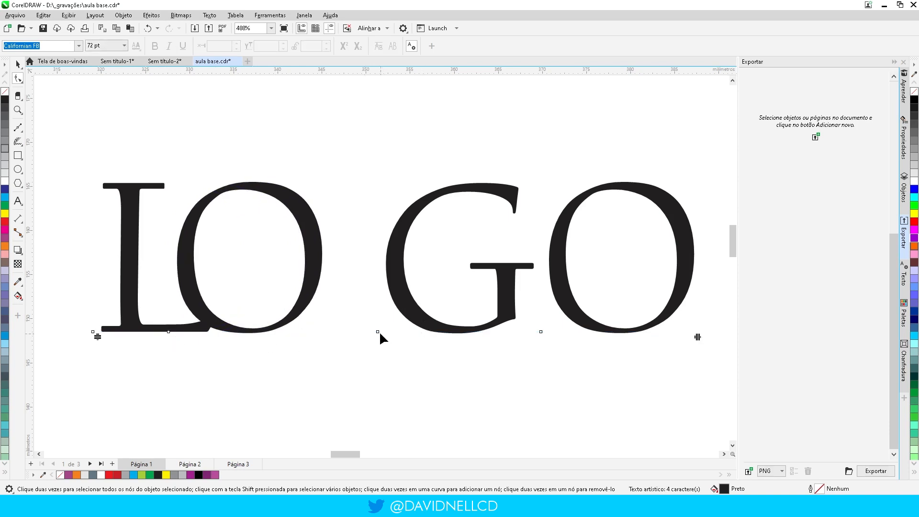
drag(378, 331, 302, 331)
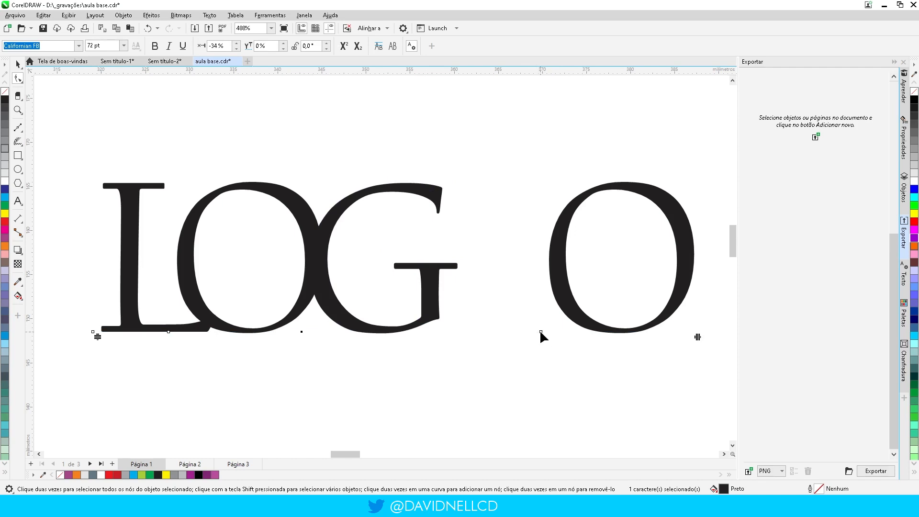
drag(539, 331, 438, 323)
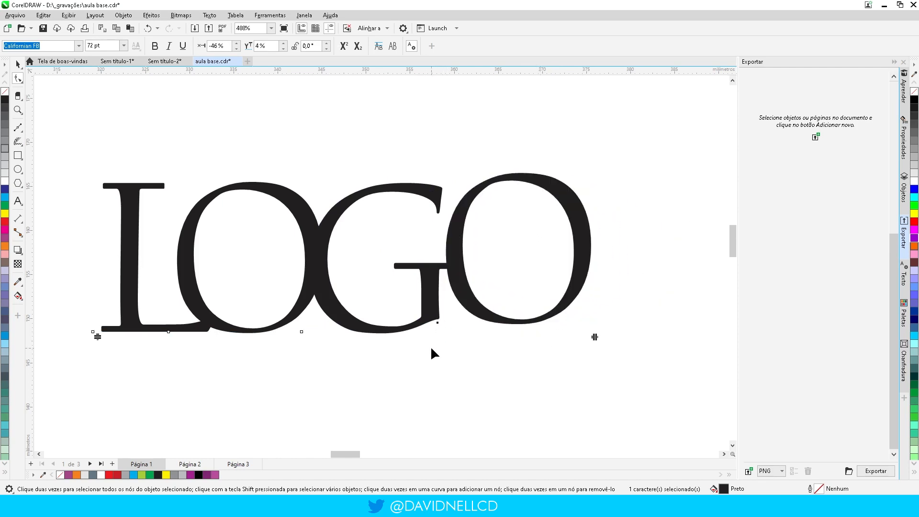
scroll(392, 310, down, 3)
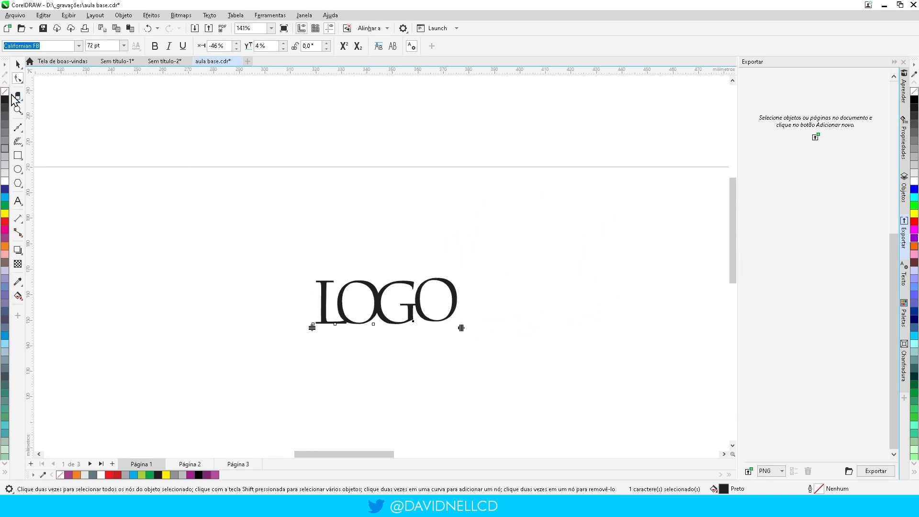
click(17, 64)
click(242, 413)
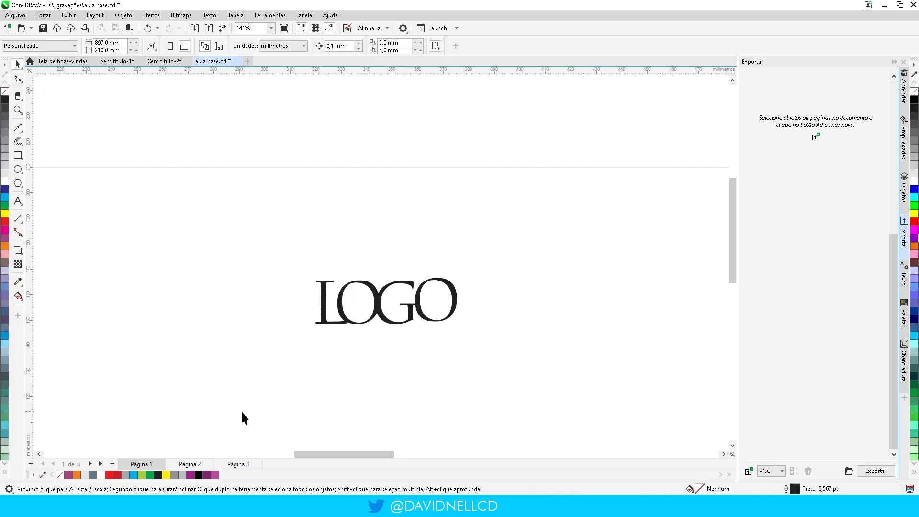
Step: Undo the individual letter moves in "LOGO" and deselect the text
key(ctrl+z)
key(ctrl+z)
key(ctrl+z)
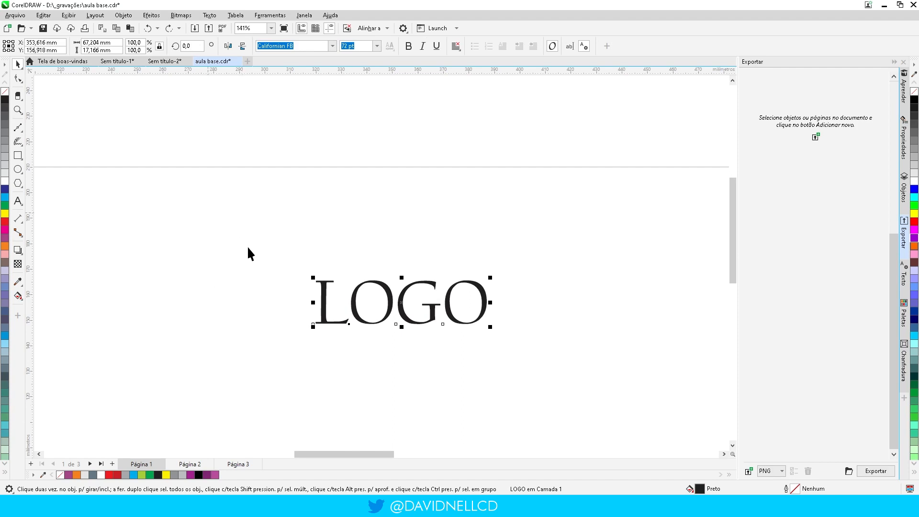
click(292, 299)
Step: Tighten the spacing of all letters in "LOGO" evenly to a text width of about 59 mm, and scale the text proportionally to about 70.5%
scroll(445, 329, up, 3)
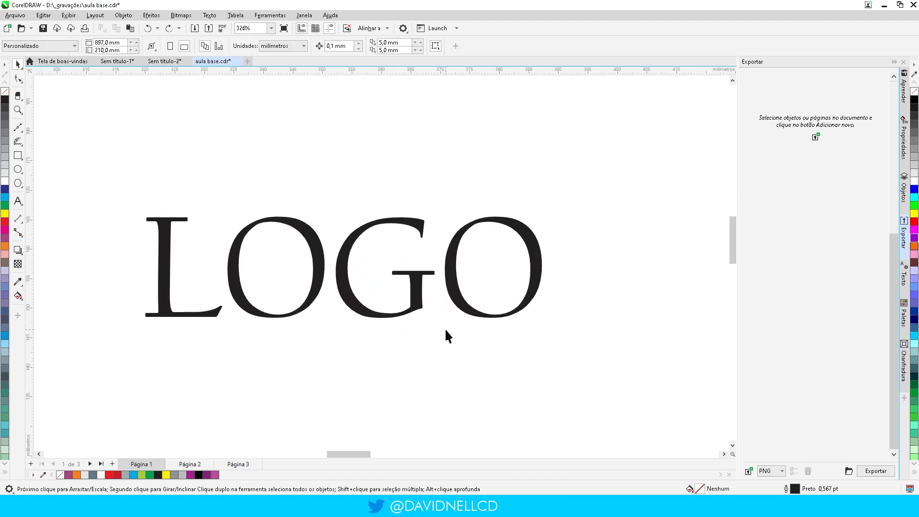
click(18, 79)
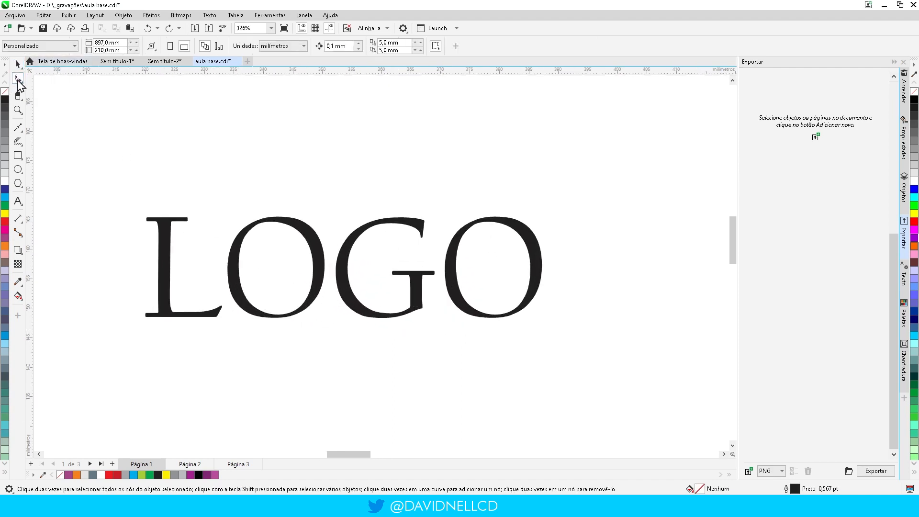
click(345, 272)
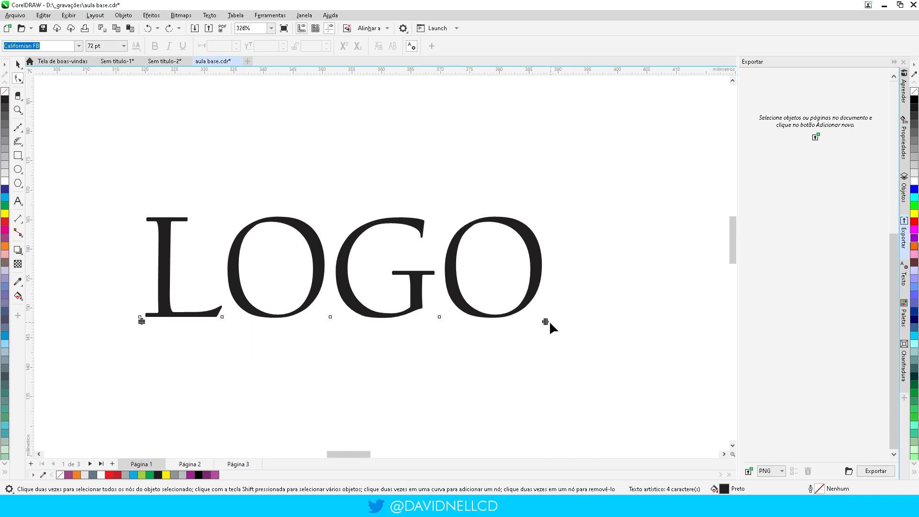
drag(546, 321, 498, 341)
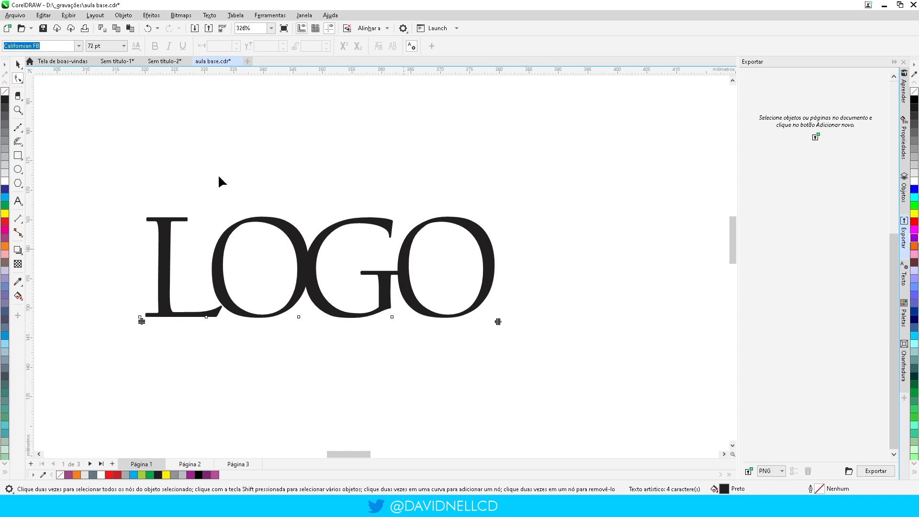
click(17, 65)
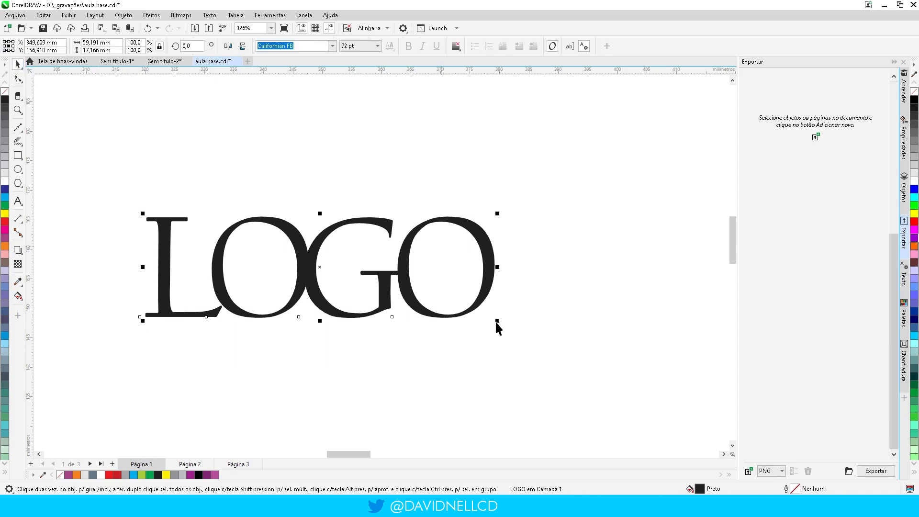
drag(499, 321, 394, 299)
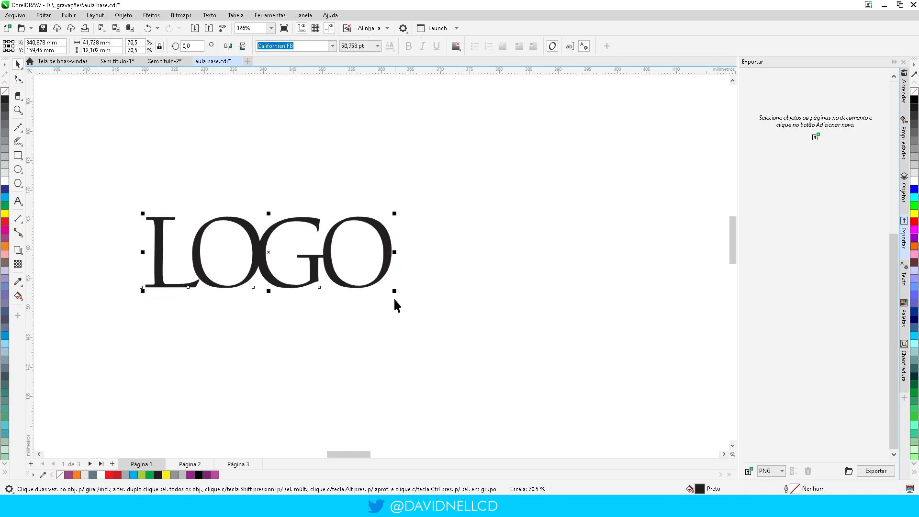
Step: Delete the "LOGO" text from the page
key(Delete)
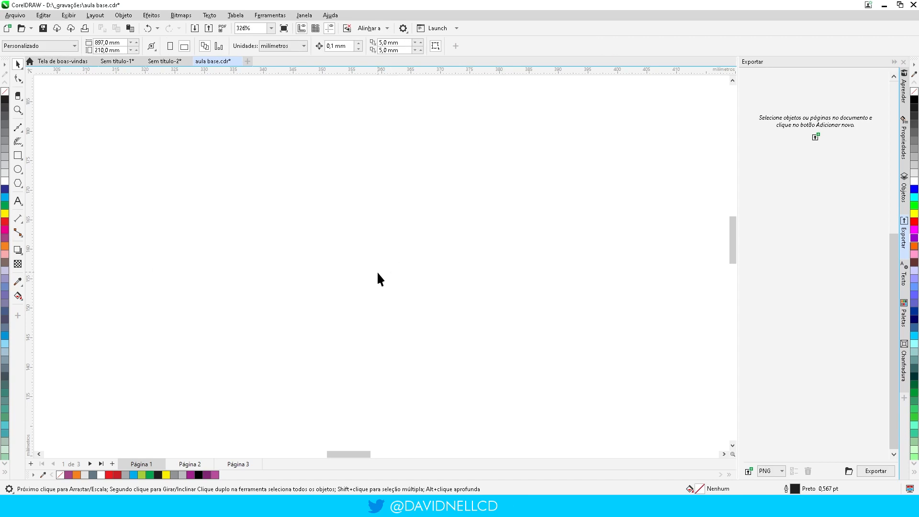
scroll(425, 349, down, 10)
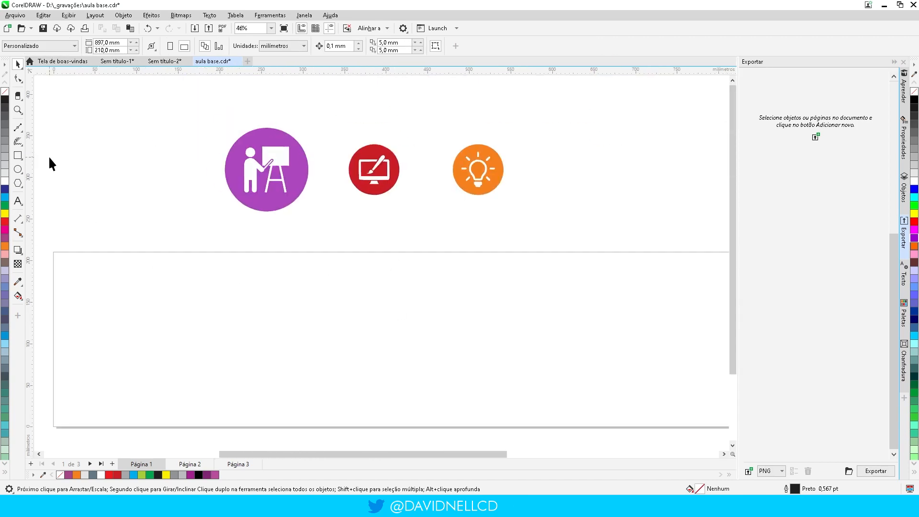
scroll(251, 226, up, 3)
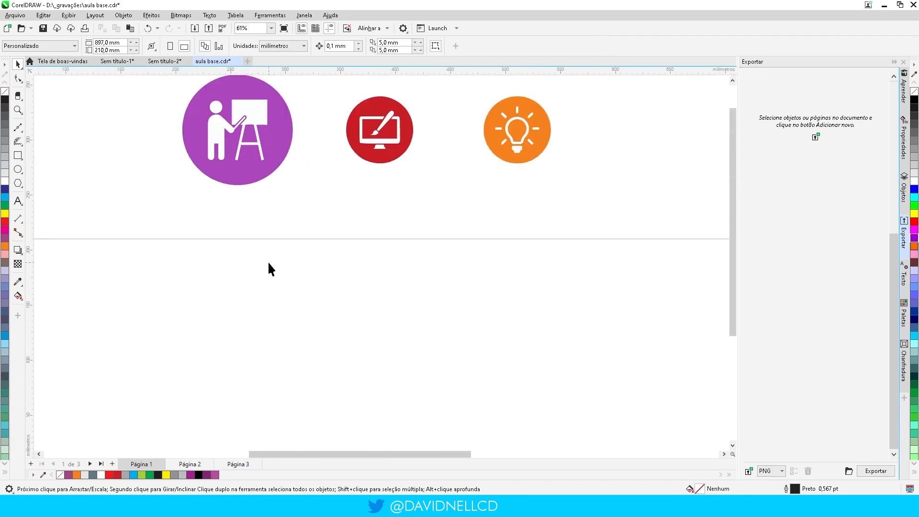
scroll(287, 250, down, 1)
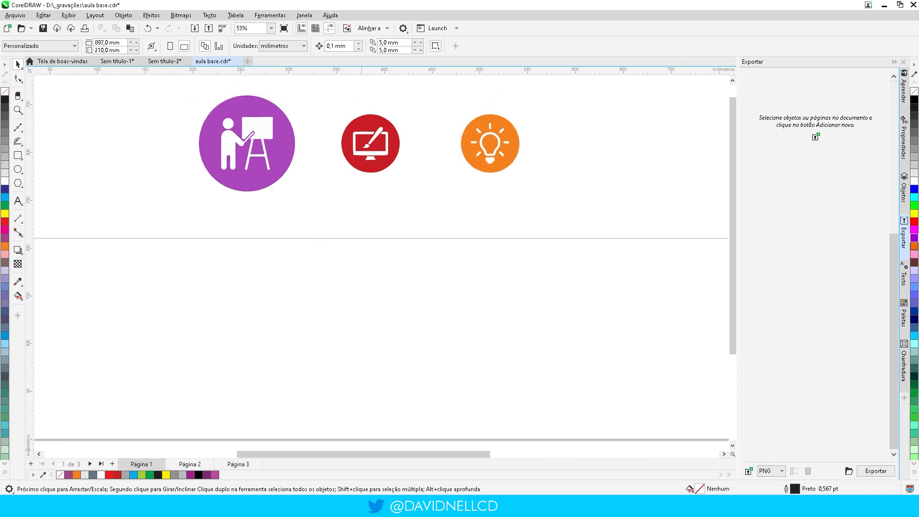
Step: Switch to the browser and examine the Lorem Ipzum generator page, including its address, heading and generated text
click(376, 506)
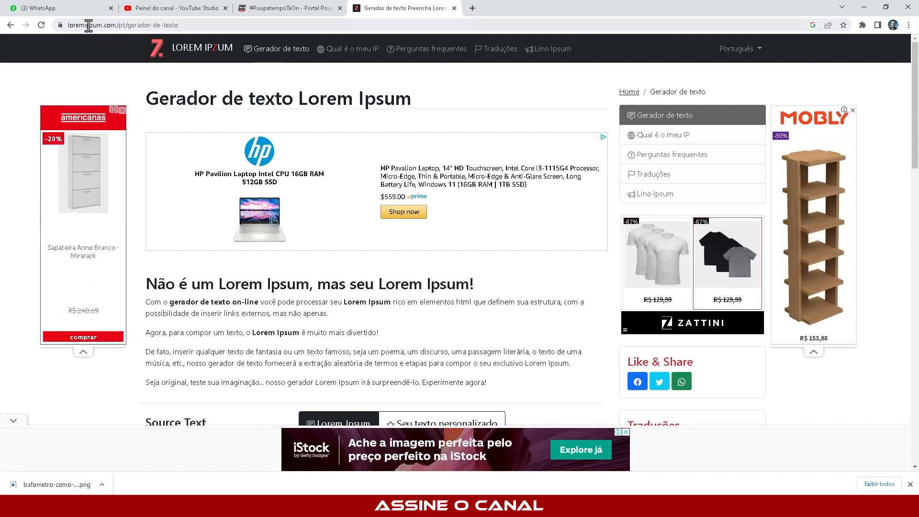
drag(112, 27, 57, 28)
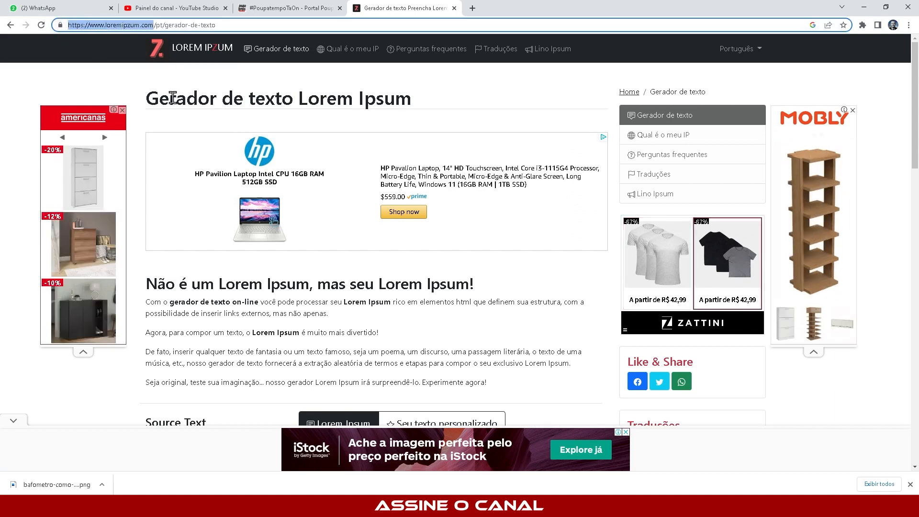
drag(300, 98, 445, 102)
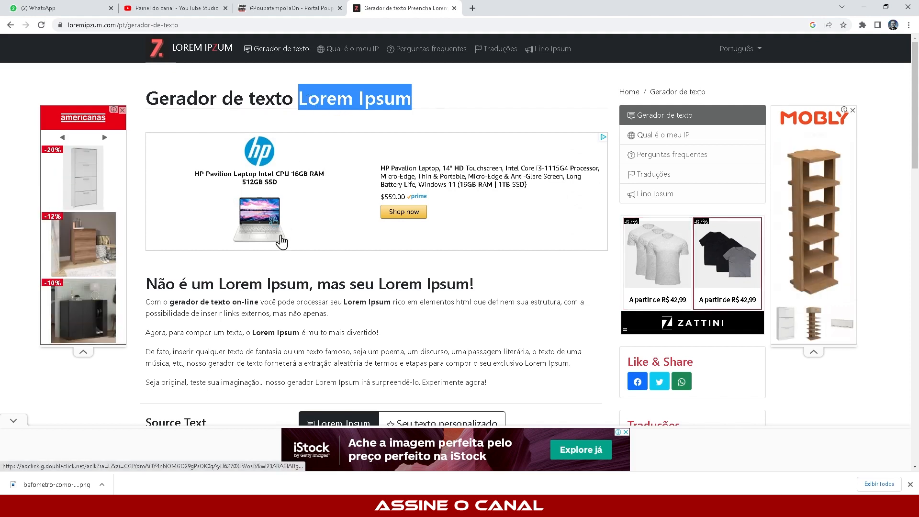
scroll(281, 242, down, 1)
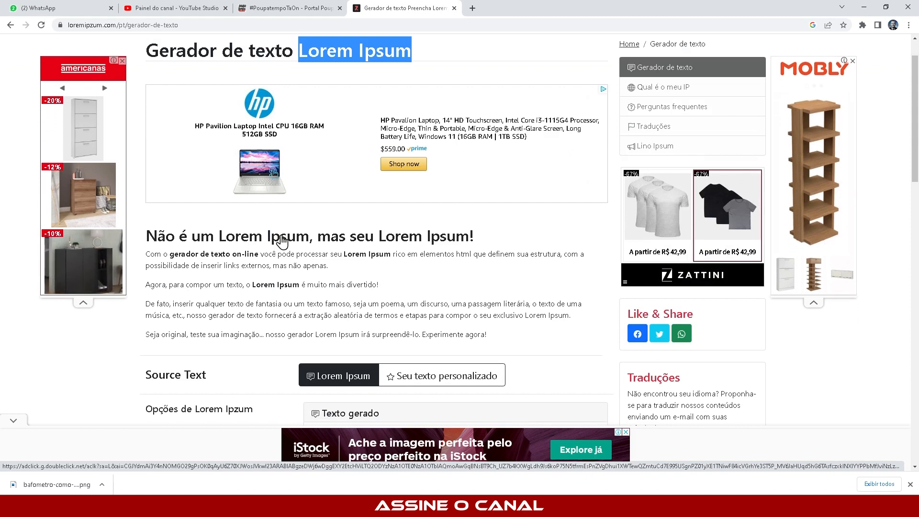
scroll(282, 242, down, 3)
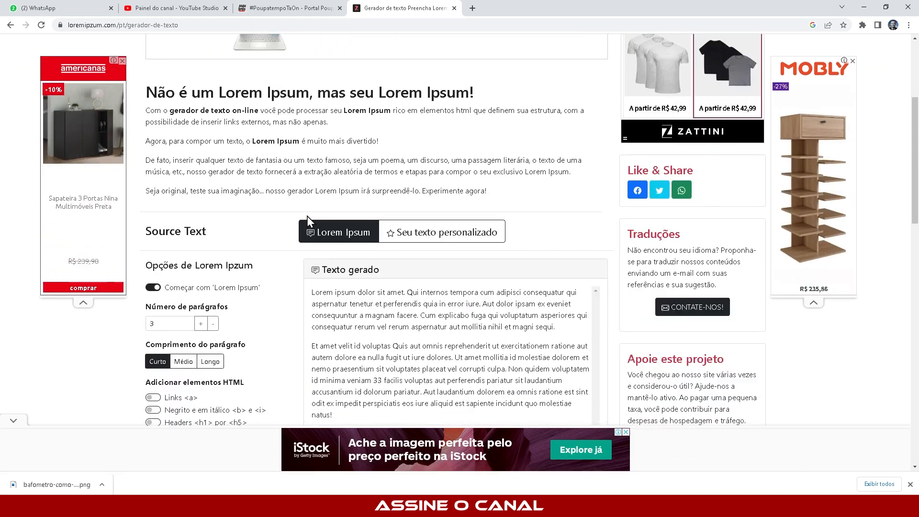
scroll(421, 298, down, 3)
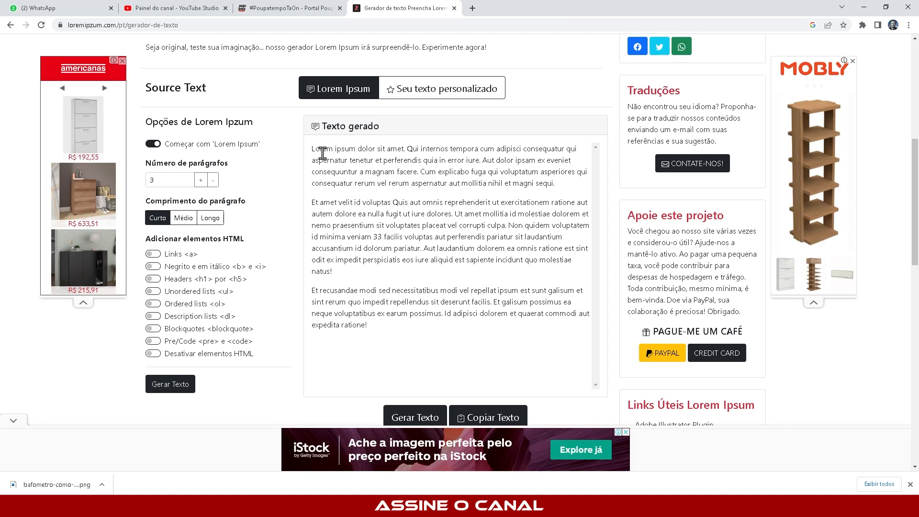
drag(383, 334, 309, 159)
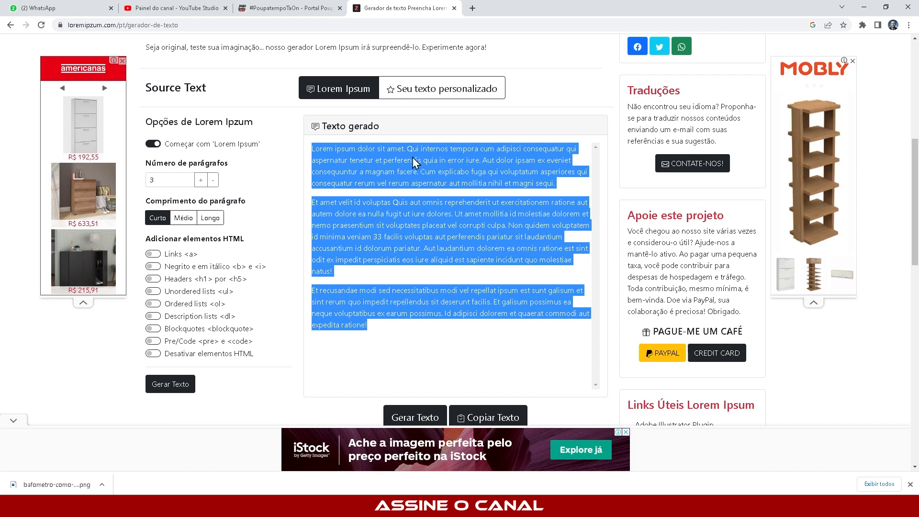
click(463, 329)
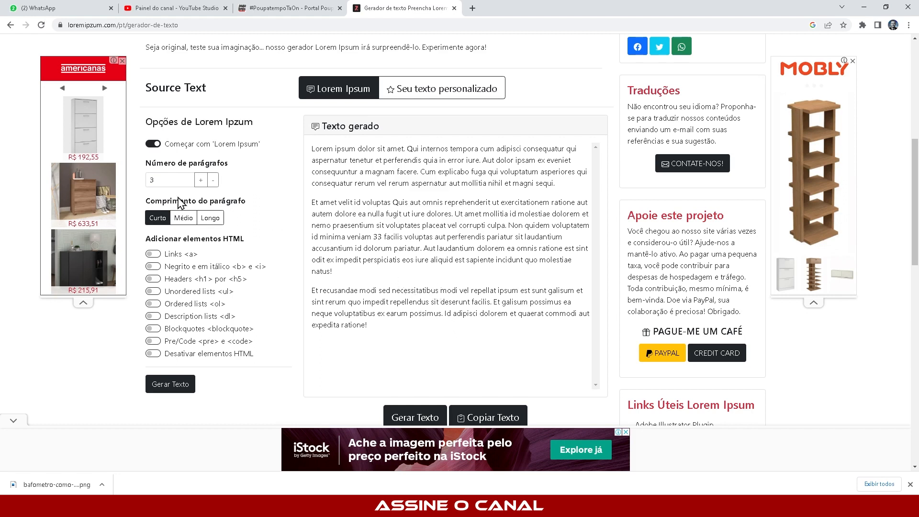
Step: Try the bold and italic HTML option and the Longo paragraph length, returning to plain text with Curto paragraphs
double_click(161, 180)
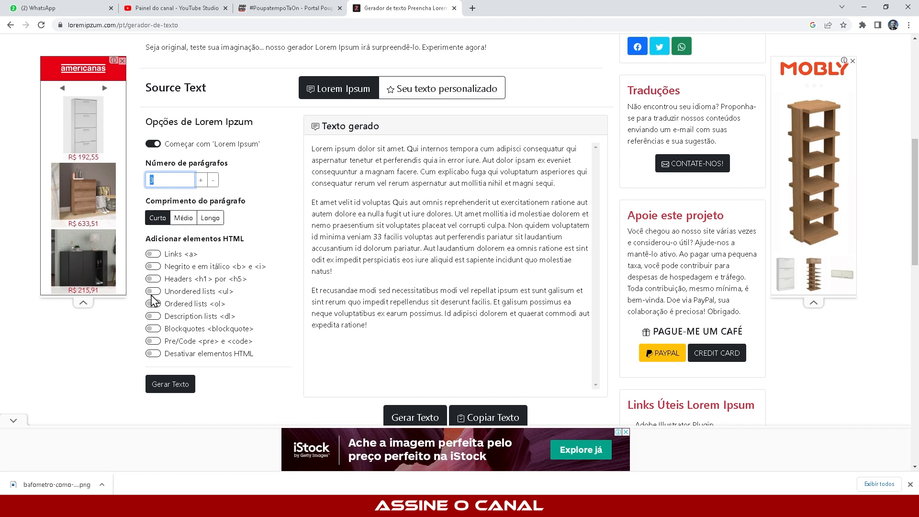
click(153, 266)
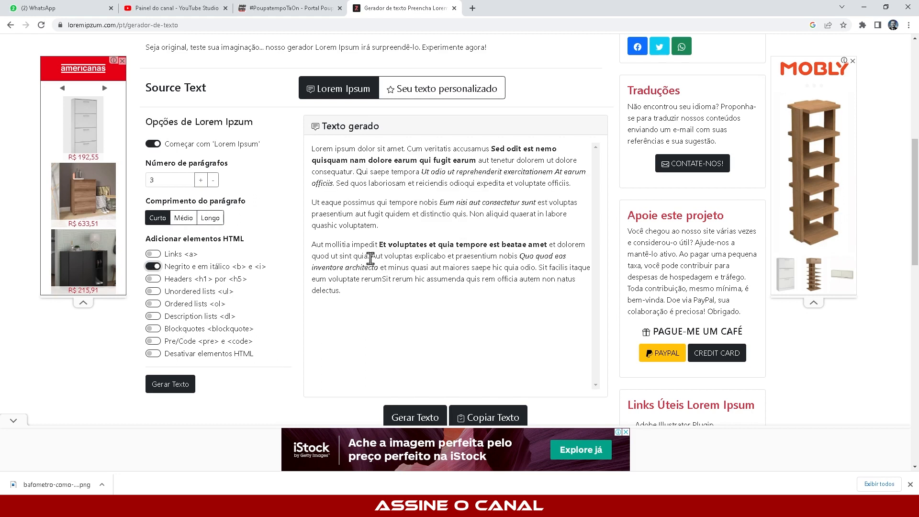
click(153, 267)
click(210, 218)
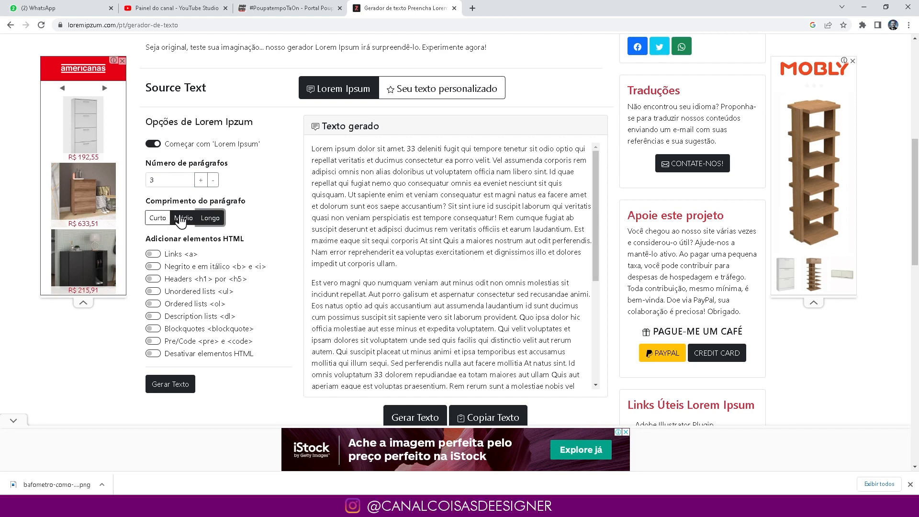
click(158, 219)
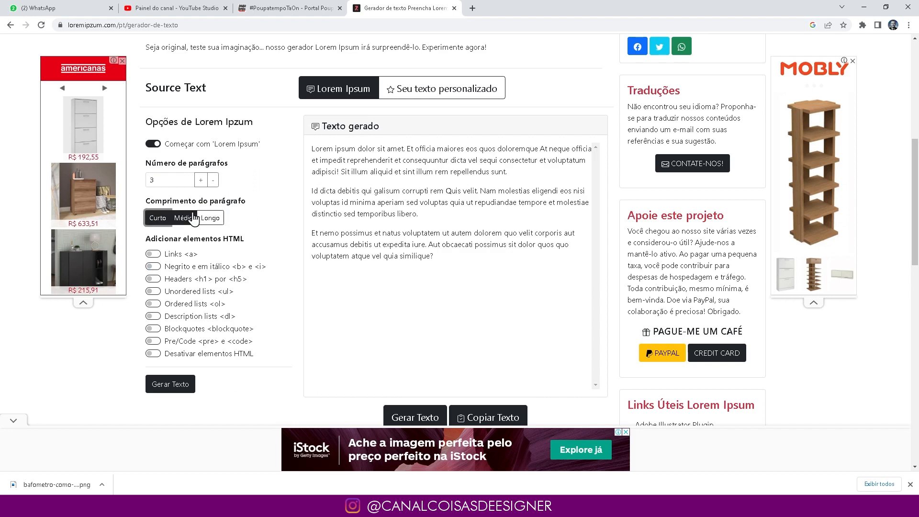
Step: Generate 4 short paragraphs, copy all the generated text and switch back to aula base.cdr in CorelDRAW
click(201, 180)
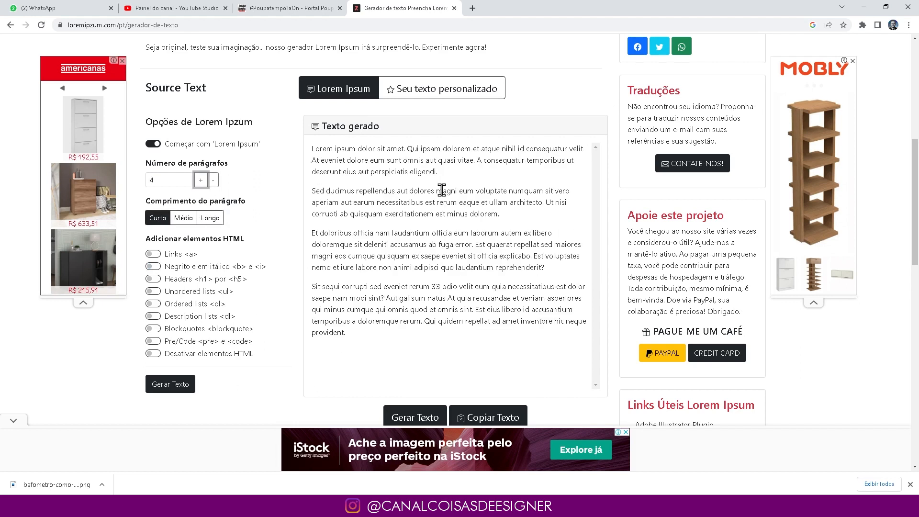
drag(371, 335, 312, 150)
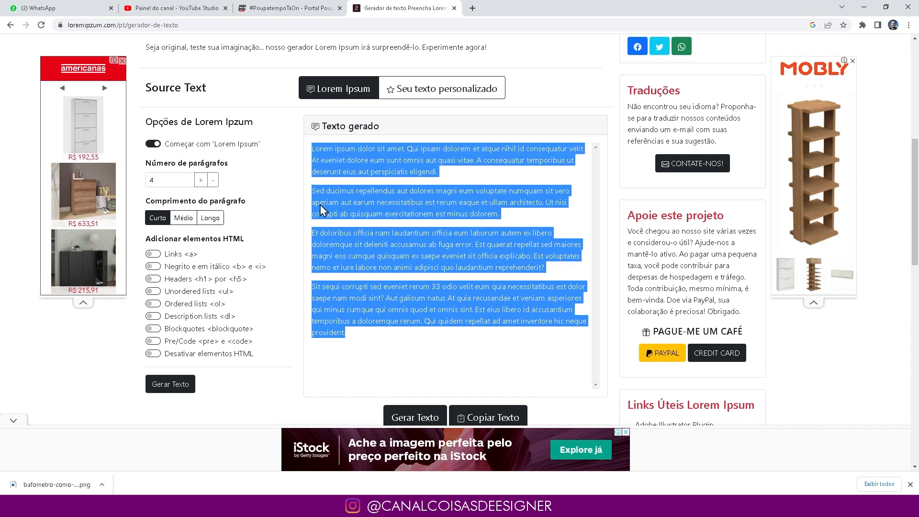
click(435, 507)
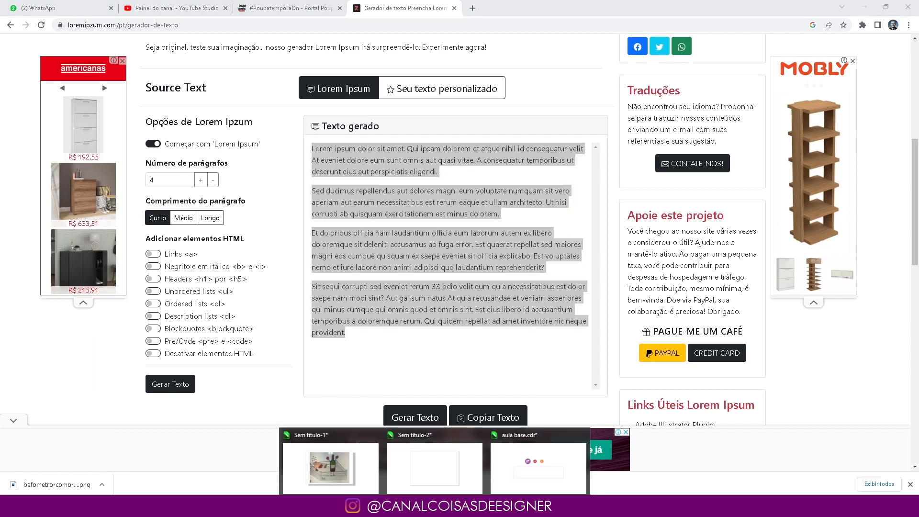
click(530, 462)
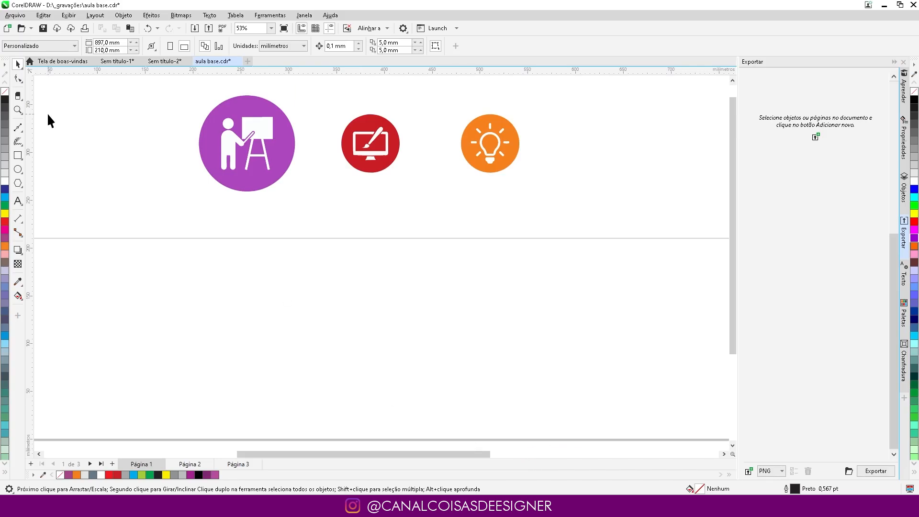
Step: Paste the copied paragraphs onto the page as artistic text in Arial 24 pt
click(18, 203)
click(219, 288)
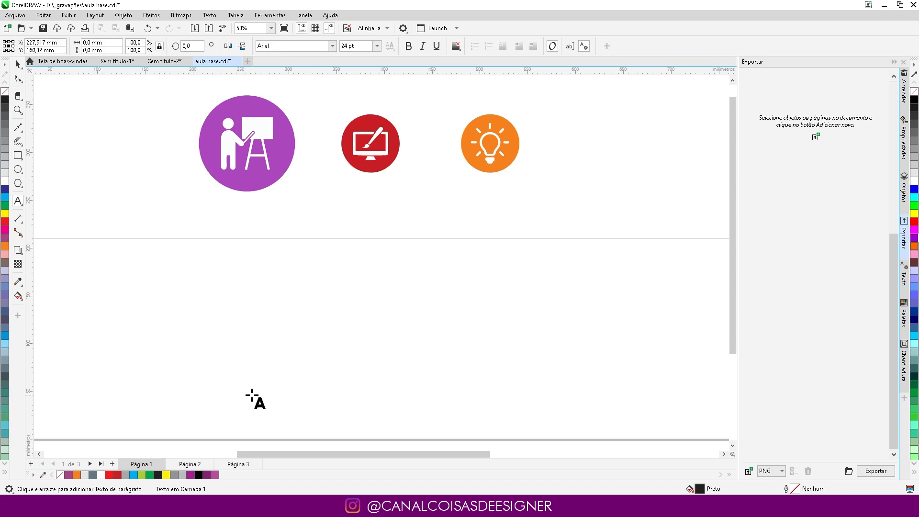
key(ctrl+v)
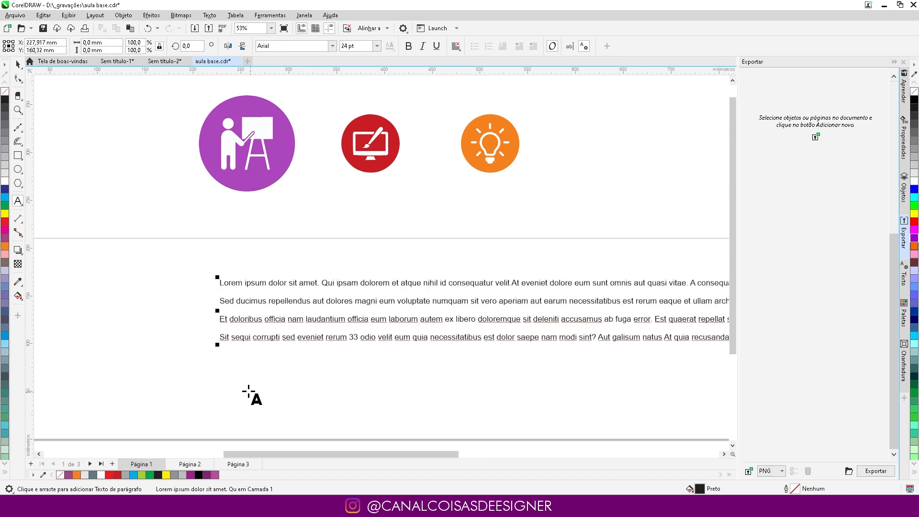
scroll(170, 286, down, 2)
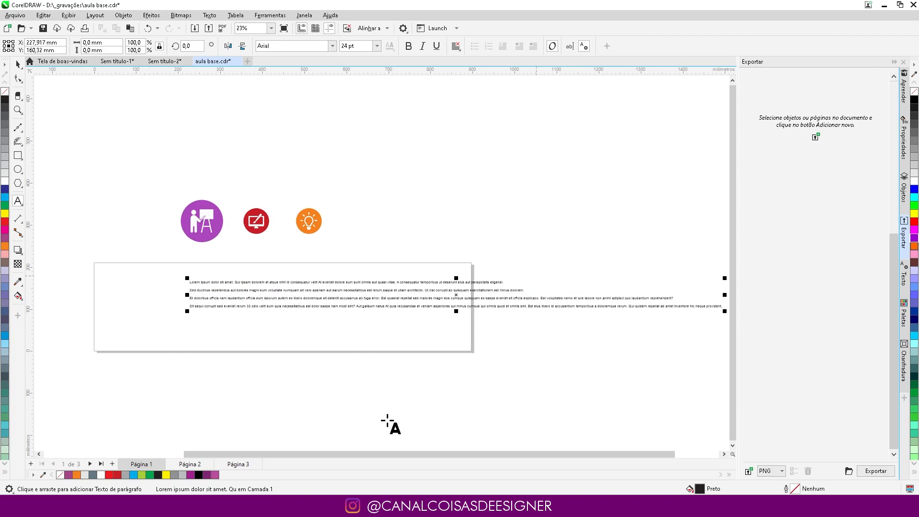
Step: Draw two paragraph text frames, about 200 × 144 mm and 198 × 144 mm, below the artistic text and paste the copied text into the second
click(380, 508)
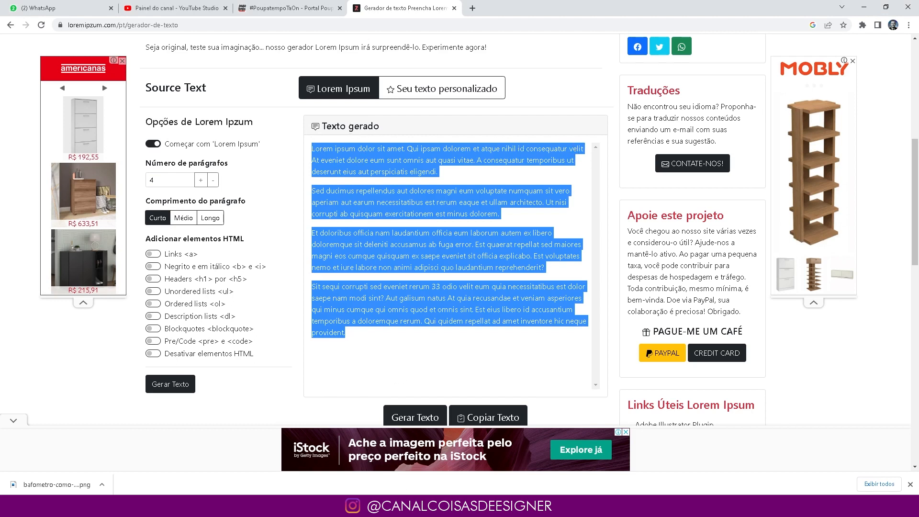
click(527, 479)
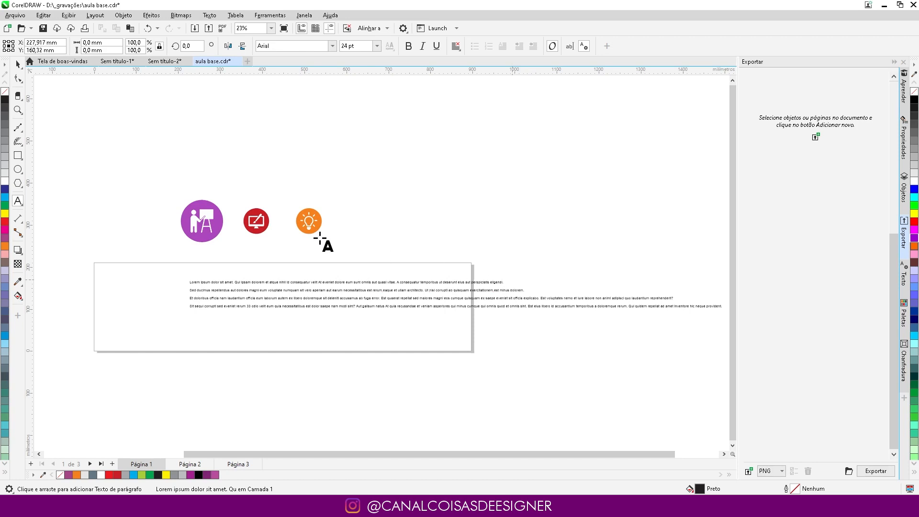
scroll(211, 332, up, 2)
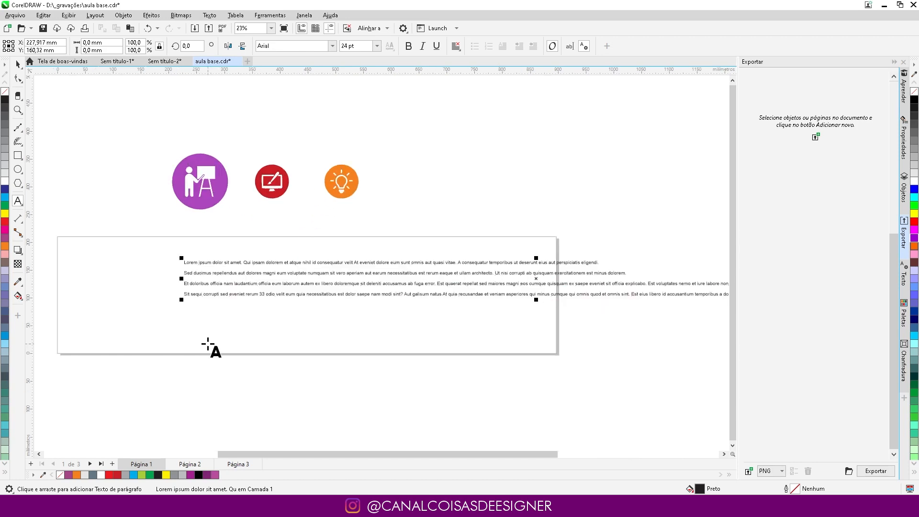
click(216, 320)
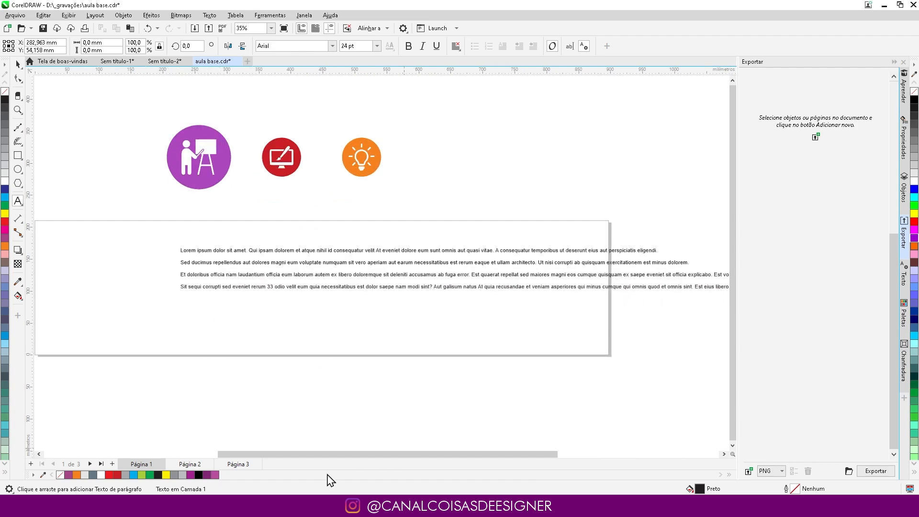
drag(195, 315, 322, 406)
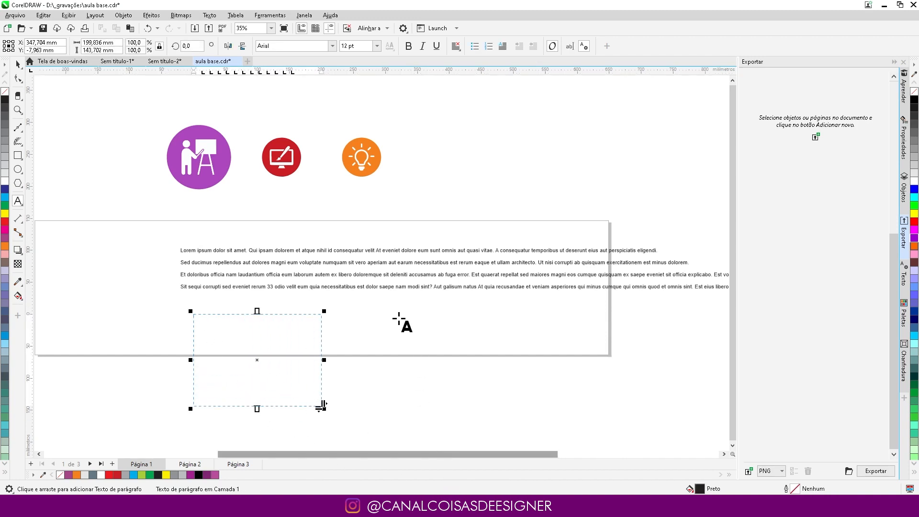
drag(361, 309, 488, 401)
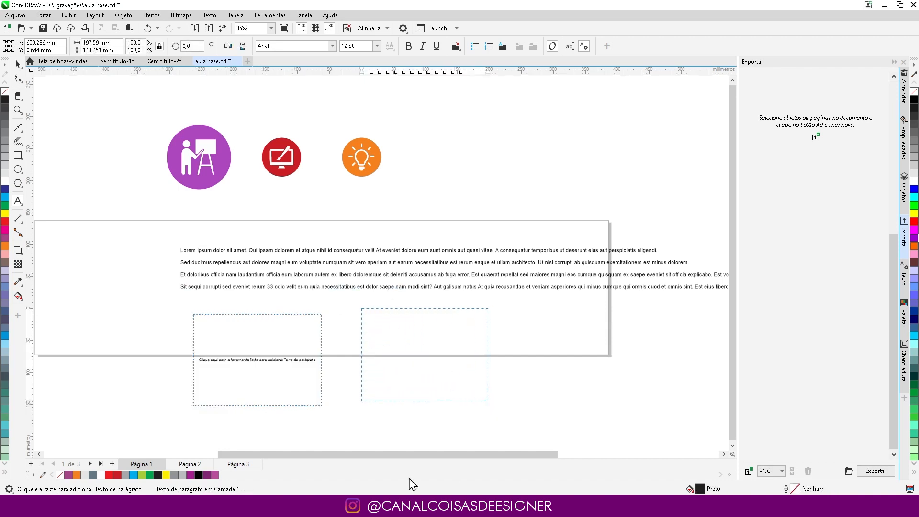
key(ctrl+v)
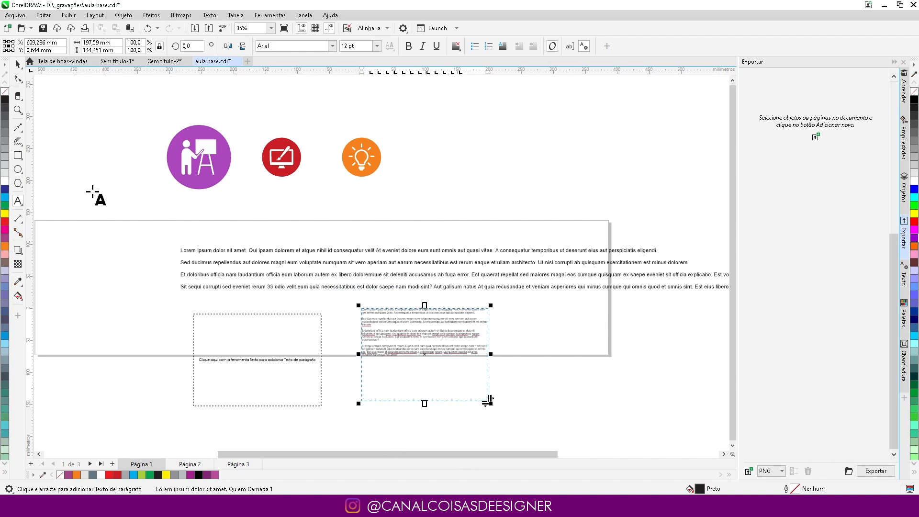
Step: Delete the empty paragraph text frame and the long artistic text lines
click(18, 64)
click(236, 353)
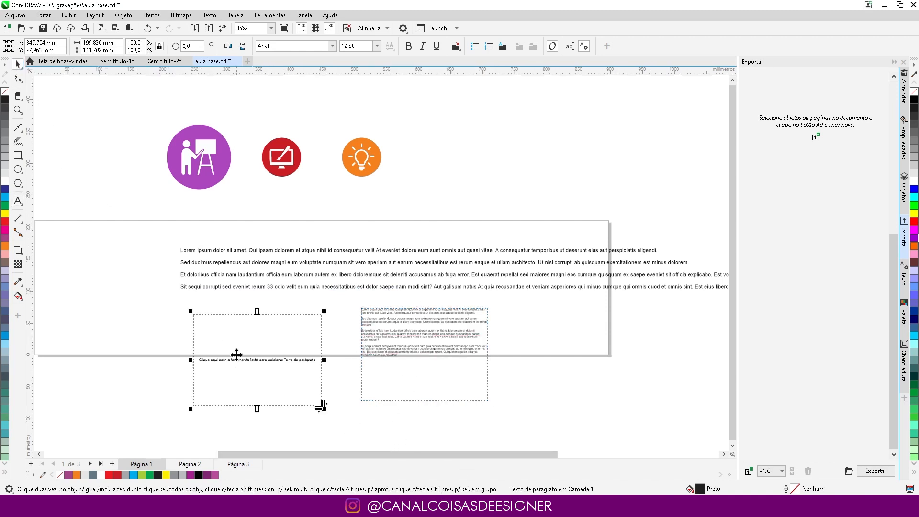
key(Delete)
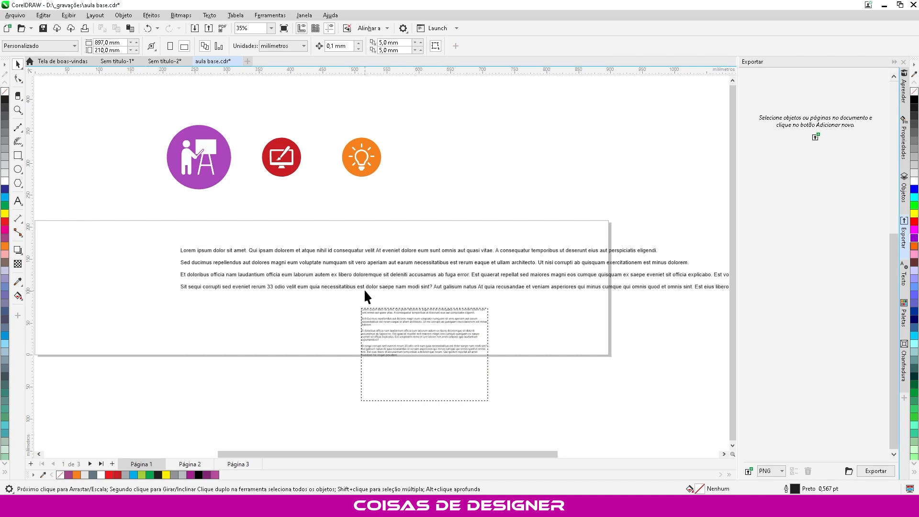
click(364, 273)
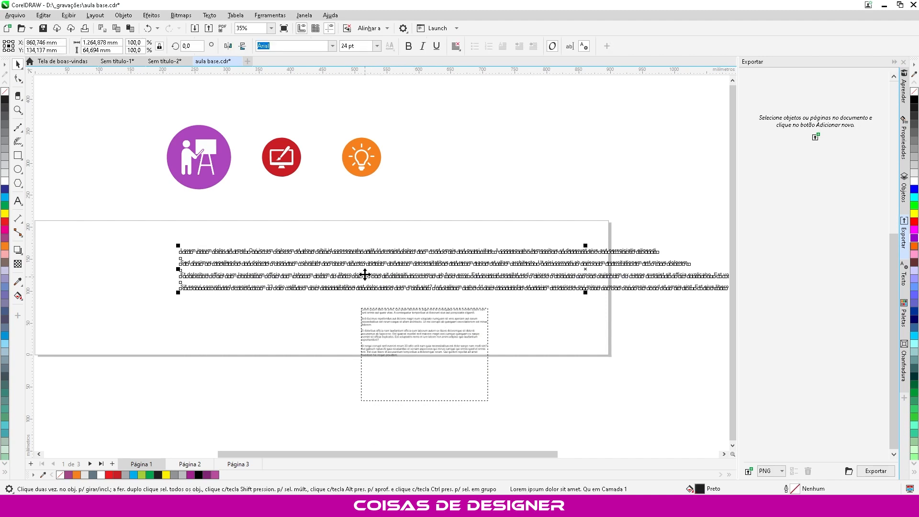
key(Delete)
Step: Move the filled paragraph text frame fully onto the page, below the circular icons, and deselect it
drag(386, 321, 246, 252)
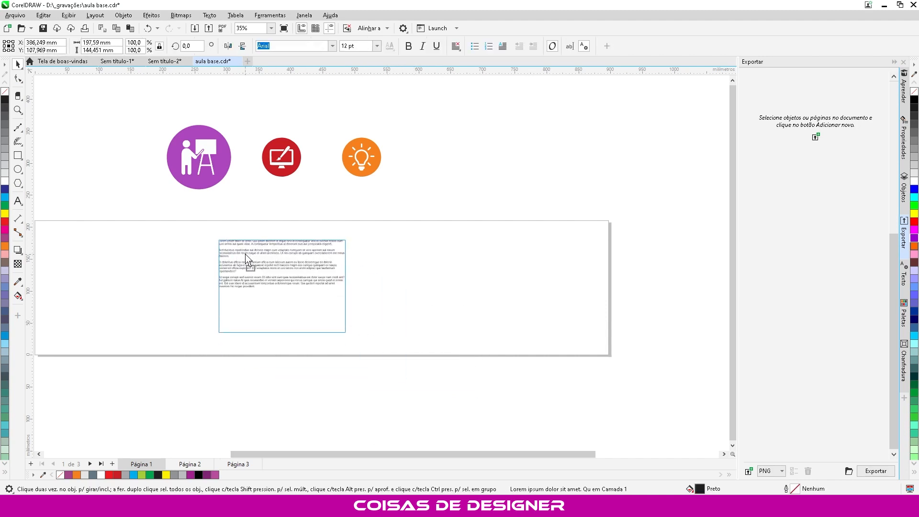
click(168, 255)
scroll(229, 251, up, 3)
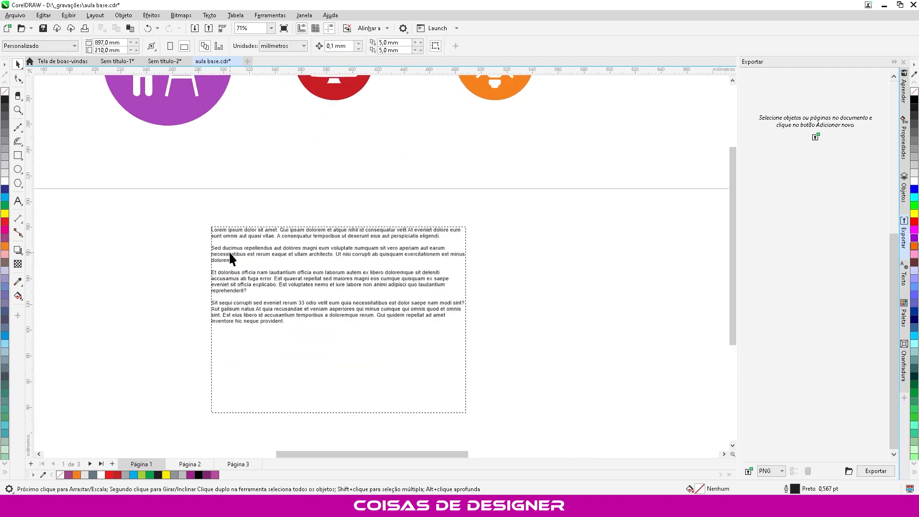
Step: Add the artistic text "Colocar como você quiset" in Arial 24 pt and place it just above the paragraph text frame
click(18, 201)
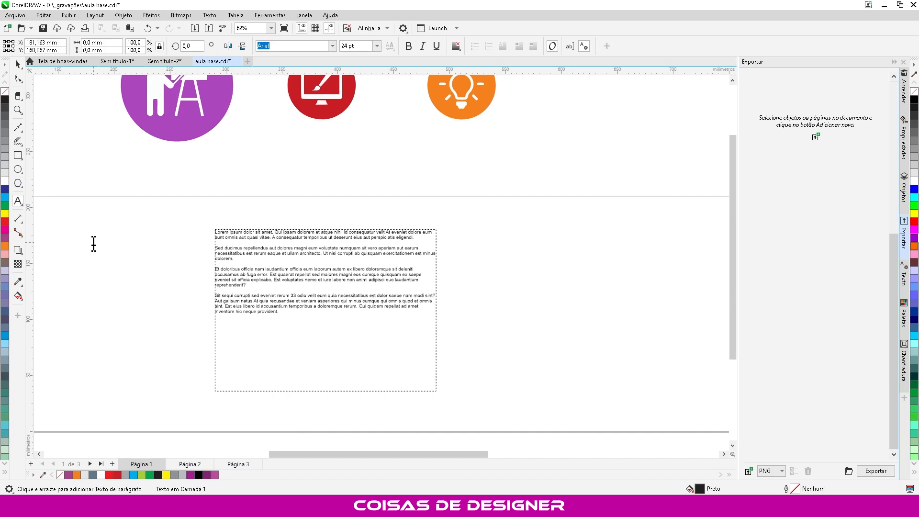
click(93, 244)
text(Colocar como você quiser)
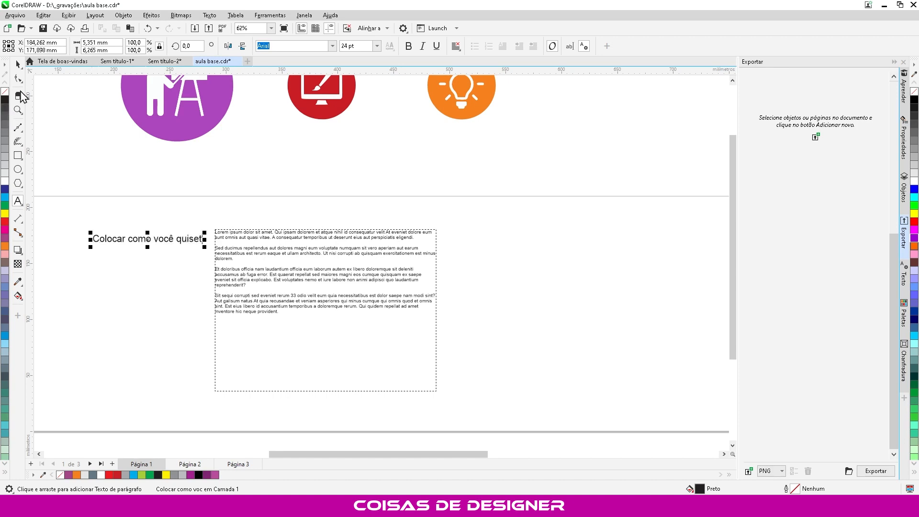
click(17, 64)
drag(112, 241, 235, 219)
click(165, 272)
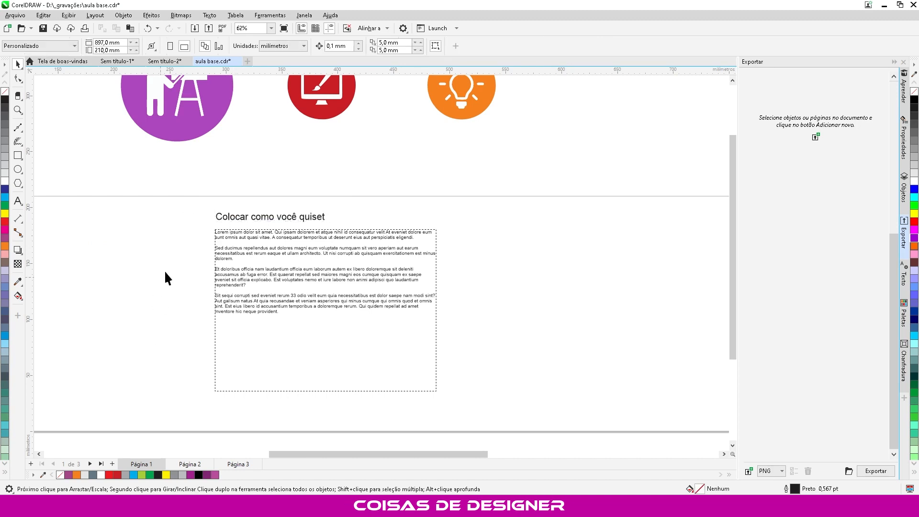
Step: Shorten the paragraph text frame from its lower edge to about 113 mm high
scroll(269, 318, up, 4)
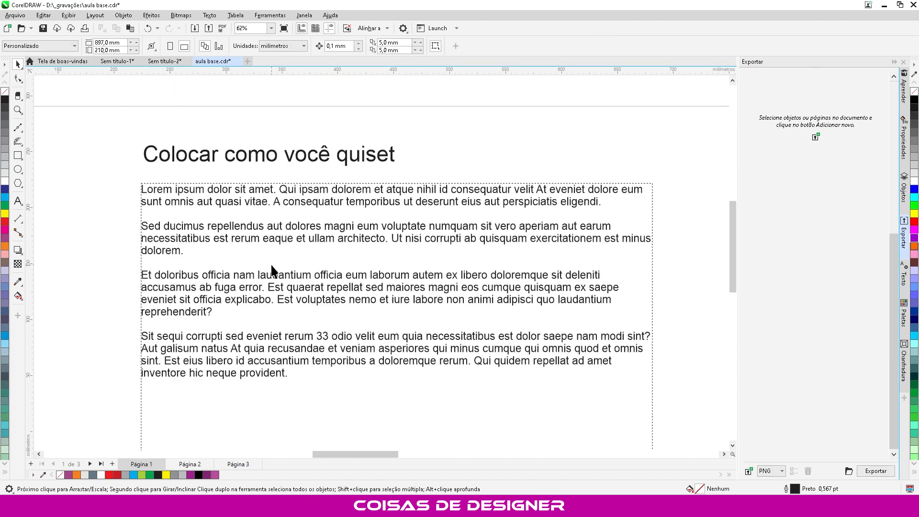
scroll(270, 262, down, 3)
click(269, 357)
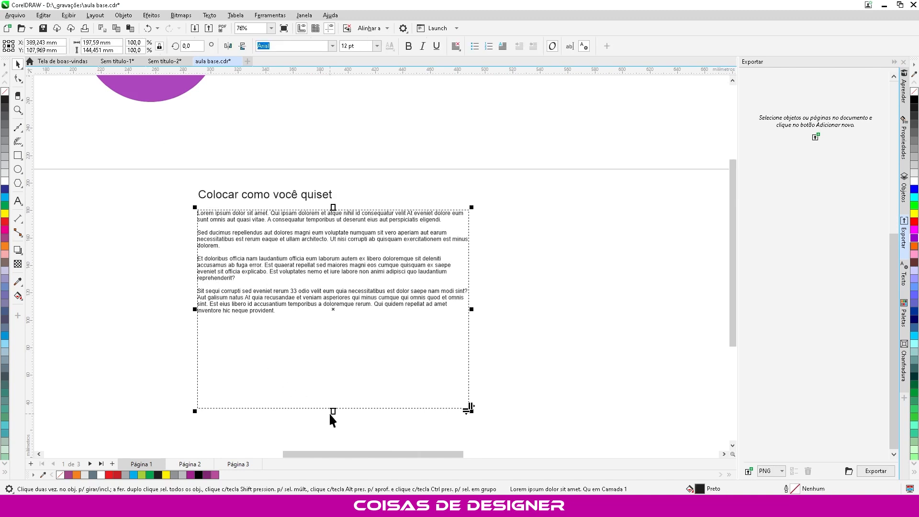
drag(334, 411, 340, 367)
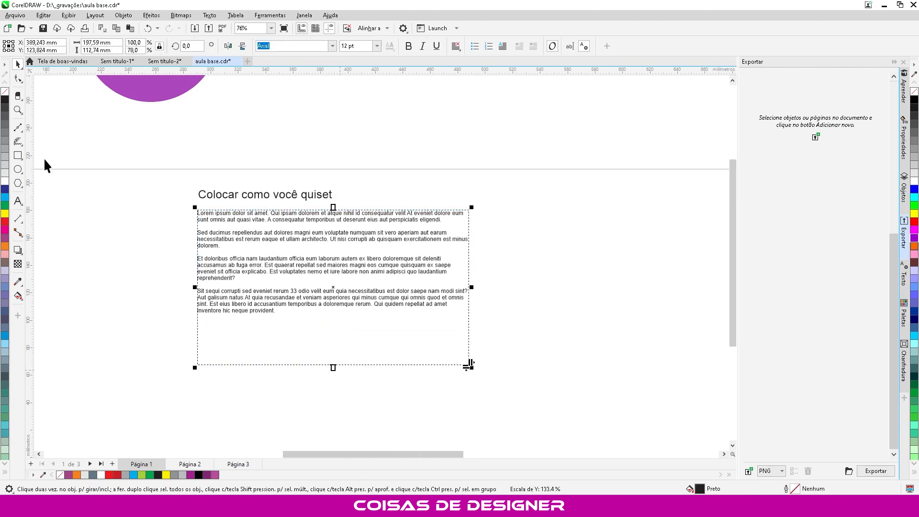
Step: Adjust the paragraph text's line spacing with the Shape tool and narrow its frame to about 173 mm
click(18, 79)
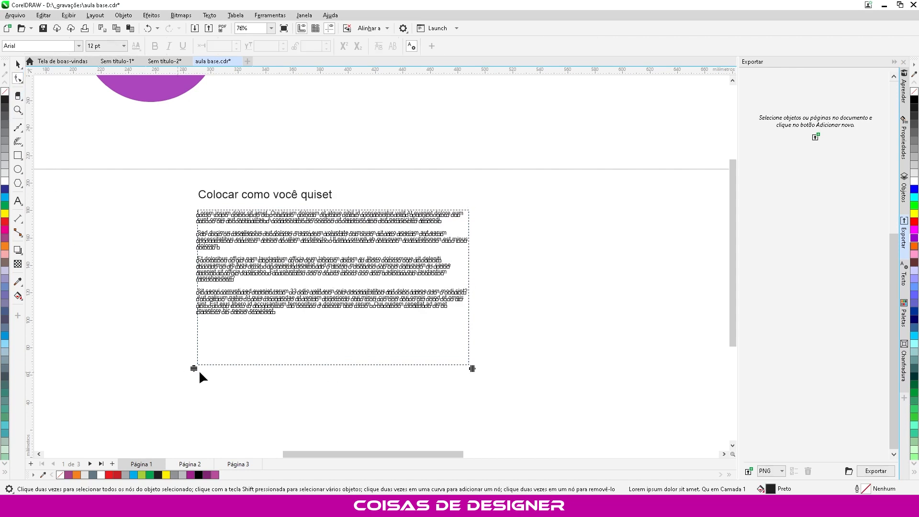
drag(195, 370, 201, 324)
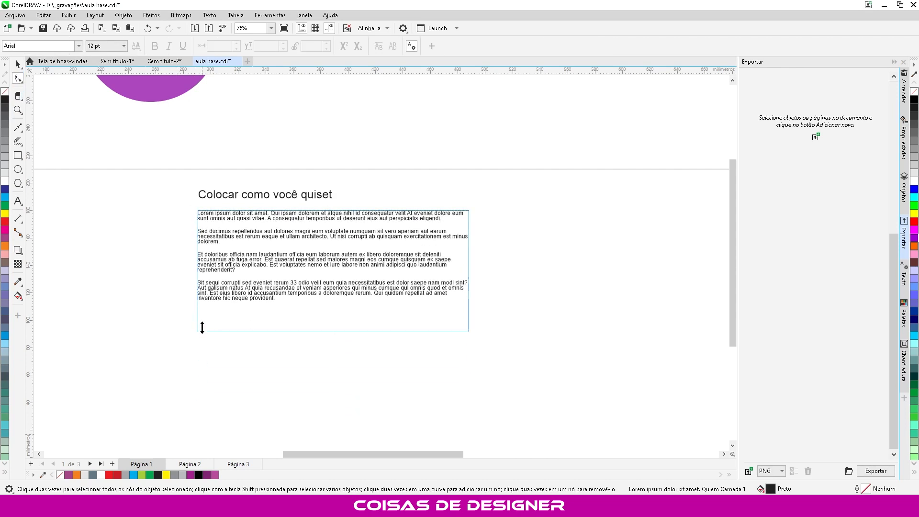
drag(202, 399, 204, 317)
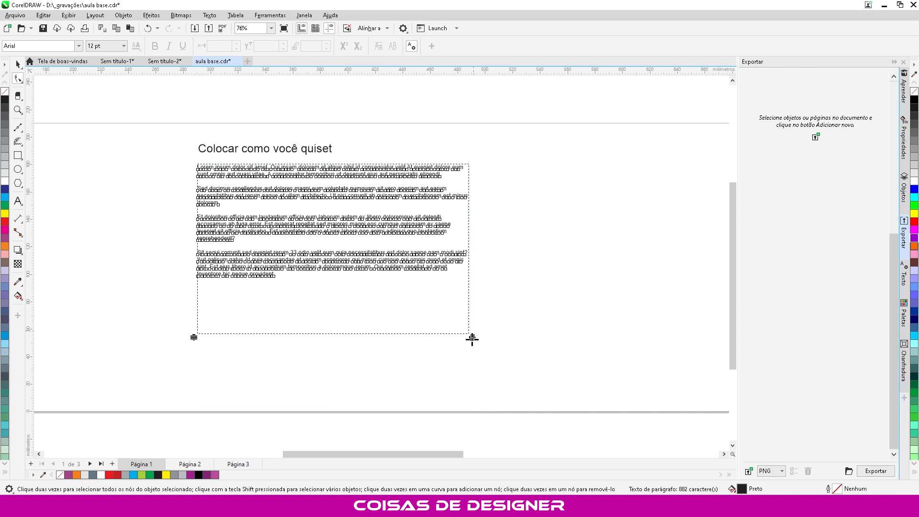
drag(473, 338, 437, 328)
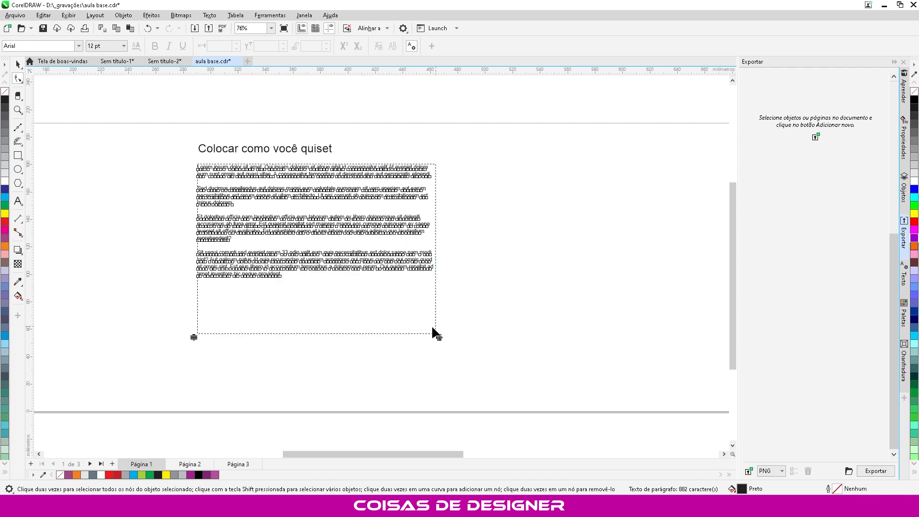
Step: Undo the recent line spacing and frame height changes and the addition of the heading text
key(ctrl+z)
key(ctrl+z)
key(ctrl+z)
key(ctrl+z)
key(ctrl+z)
key(ctrl+z)
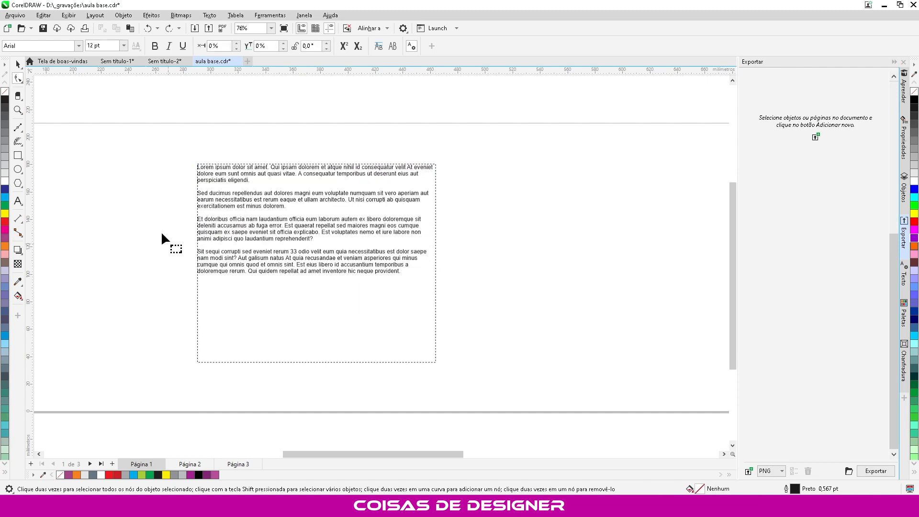
Step: Increase the line spacing of the paragraph text with the Shape tool and deselect the frame
scroll(197, 271, up, 3)
scroll(237, 300, down, 2)
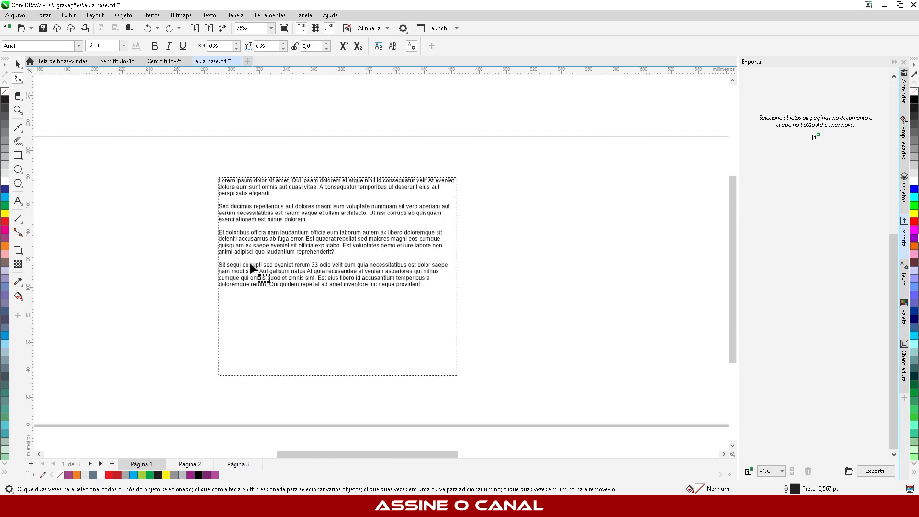
scroll(249, 260, up, 1)
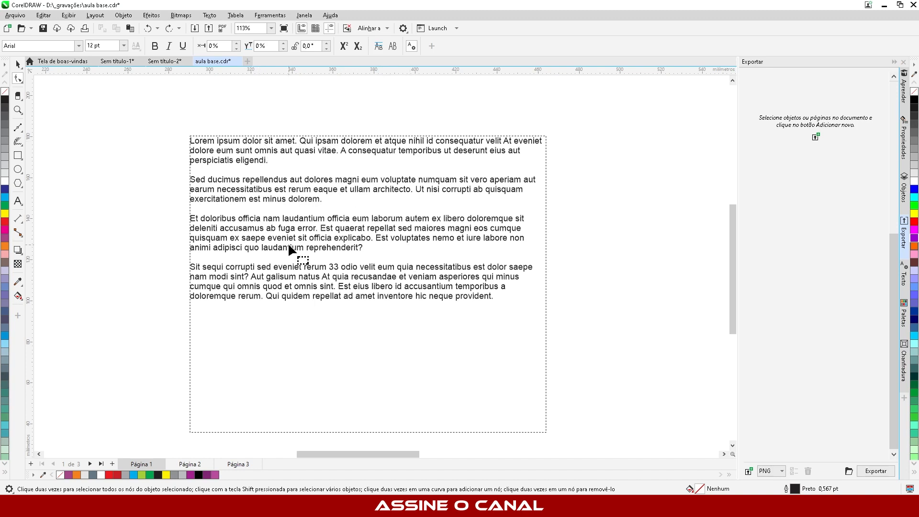
scroll(319, 207, down, 2)
click(311, 225)
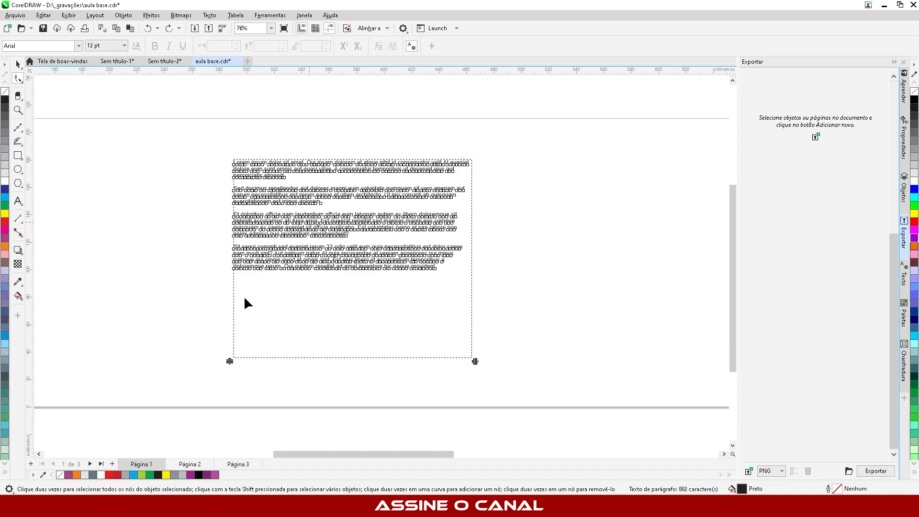
drag(230, 361, 233, 433)
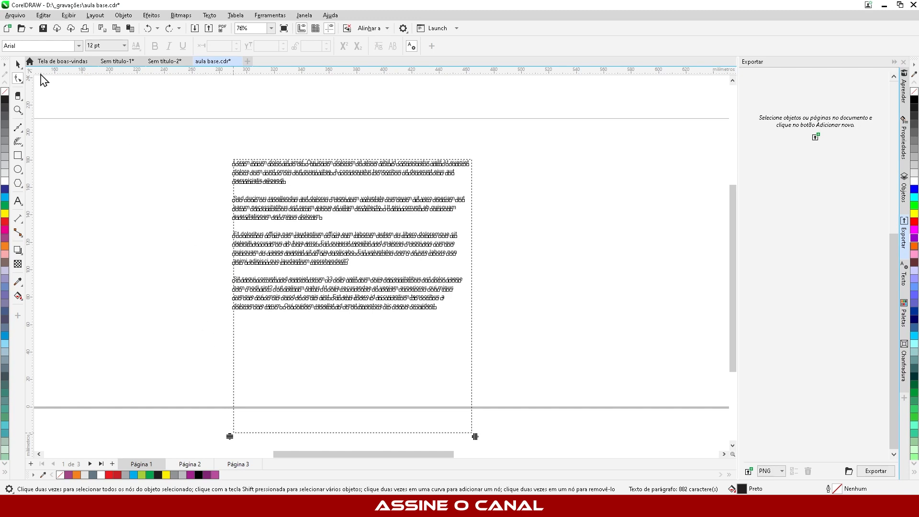
click(17, 64)
click(127, 201)
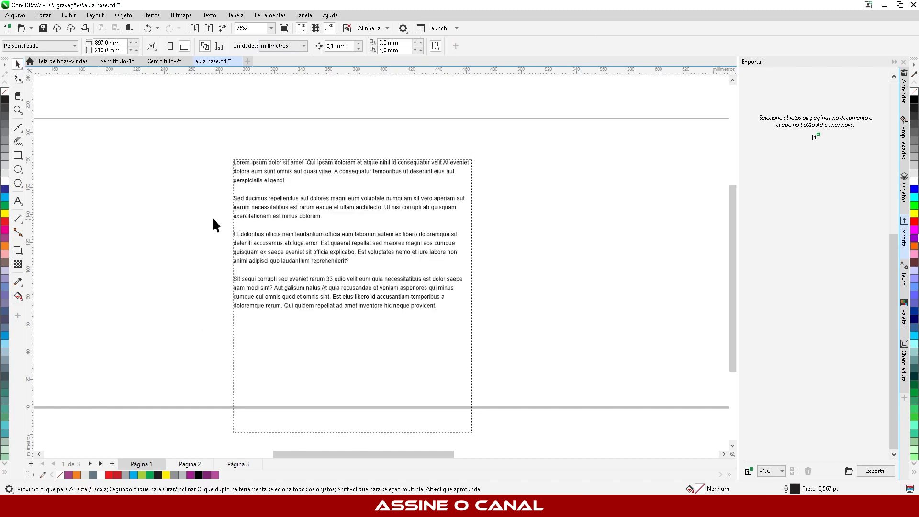
Step: Shorten the paragraph text frame to about 118 mm high so it ends just below the last line, and deselect it
scroll(314, 142, down, 2)
scroll(294, 154, up, 6)
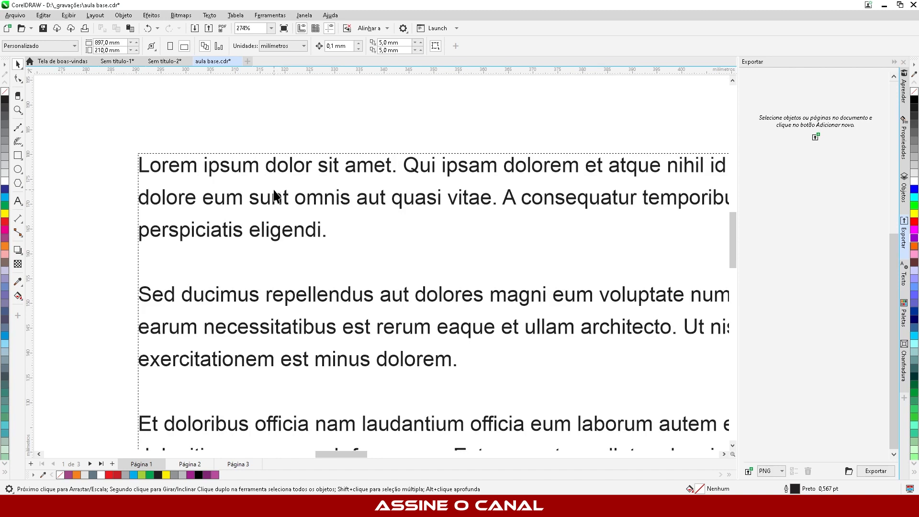
scroll(247, 122, down, 4)
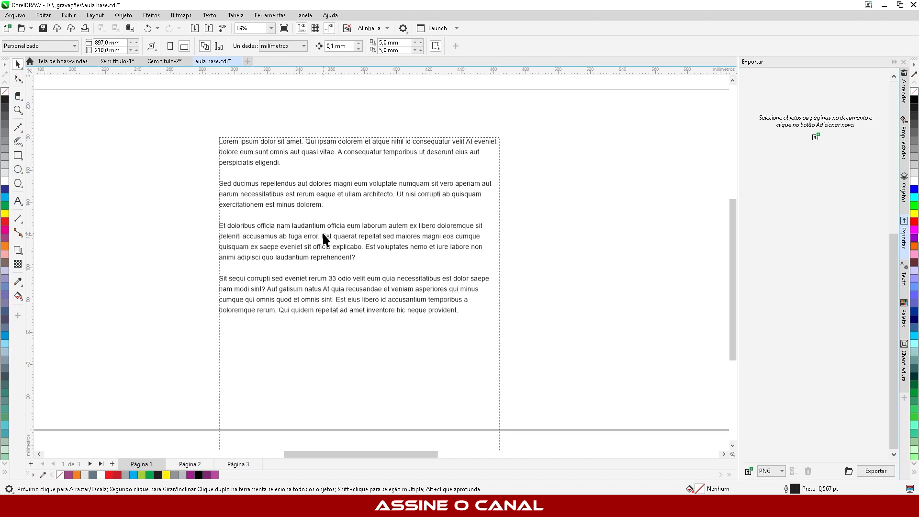
scroll(318, 233, down, 2)
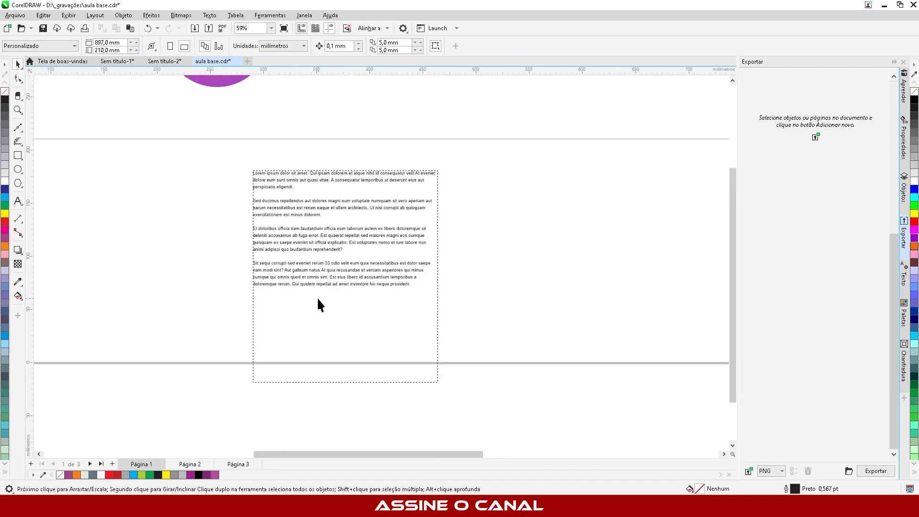
click(337, 348)
drag(344, 387, 372, 298)
key(Escape)
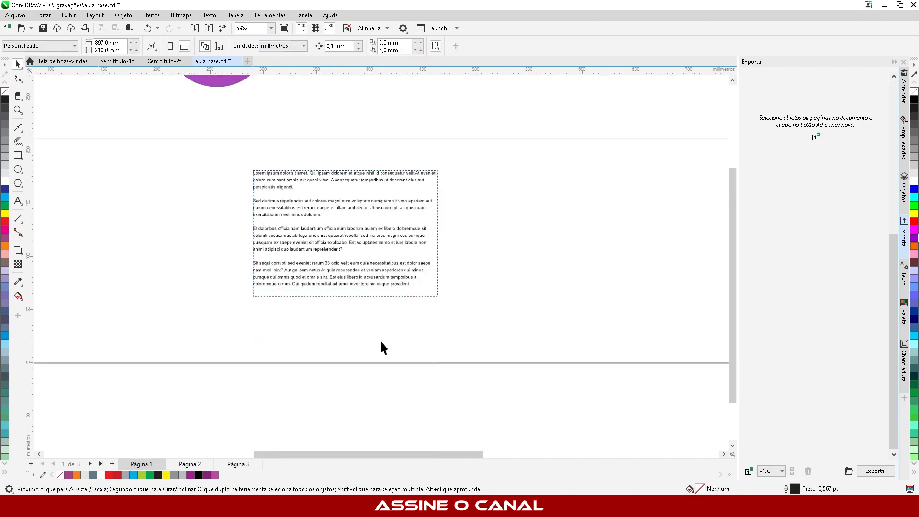
Step: Duplicate the paragraph text frame to its right, move the copy closer to the original, and deselect it
click(323, 212)
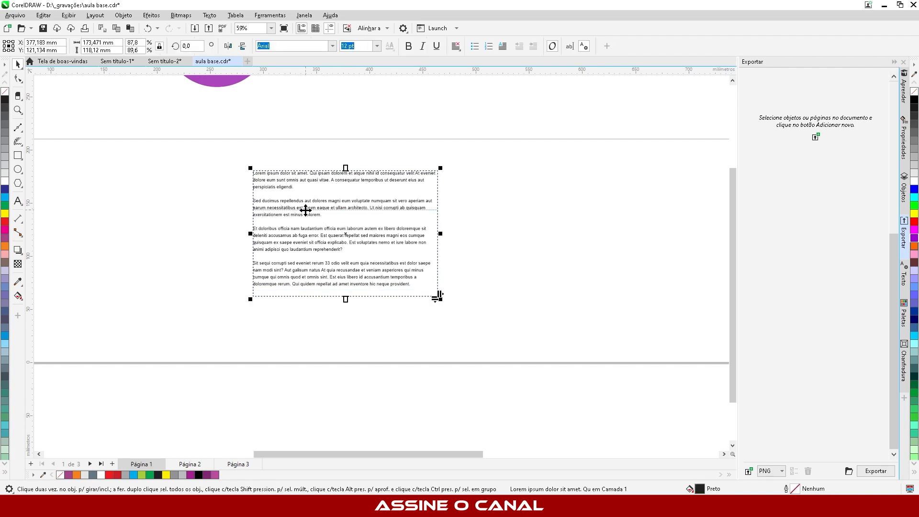
drag(303, 210, 554, 216)
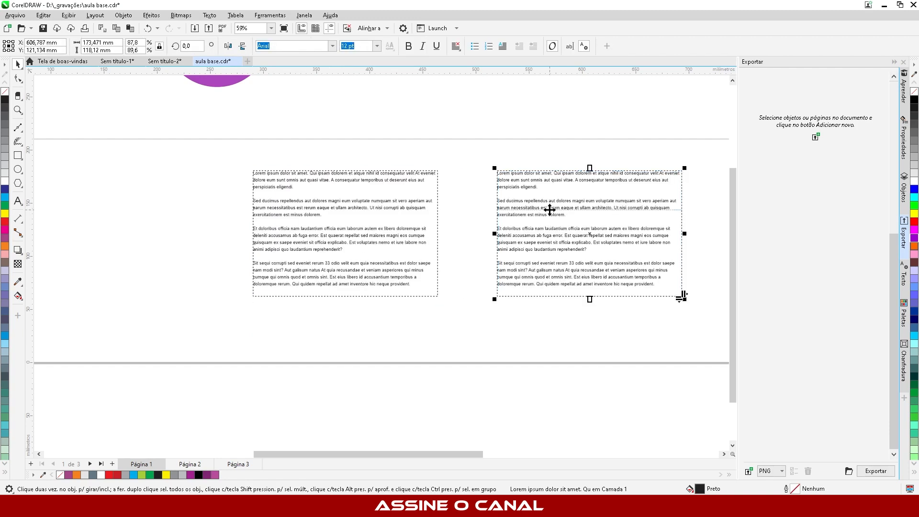
click(512, 348)
scroll(447, 239, up, 3)
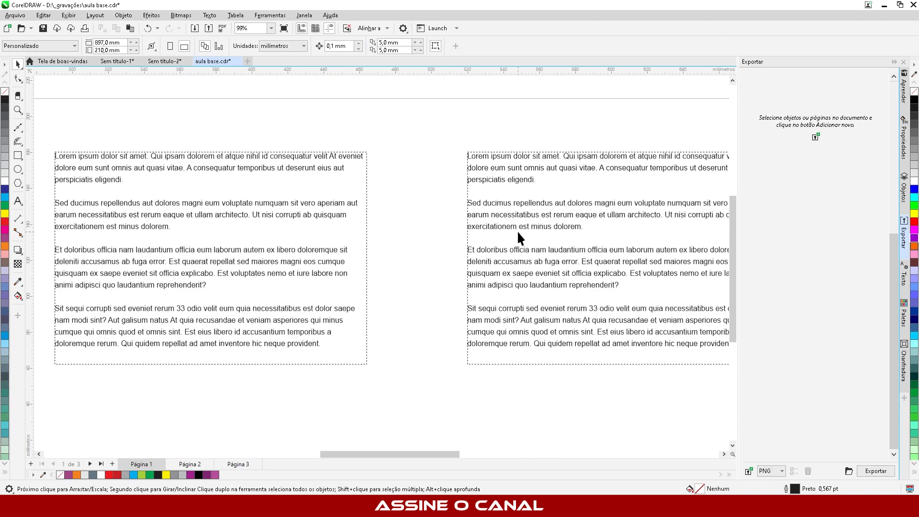
scroll(508, 240, down, 2)
click(504, 256)
drag(505, 256, 461, 261)
click(468, 372)
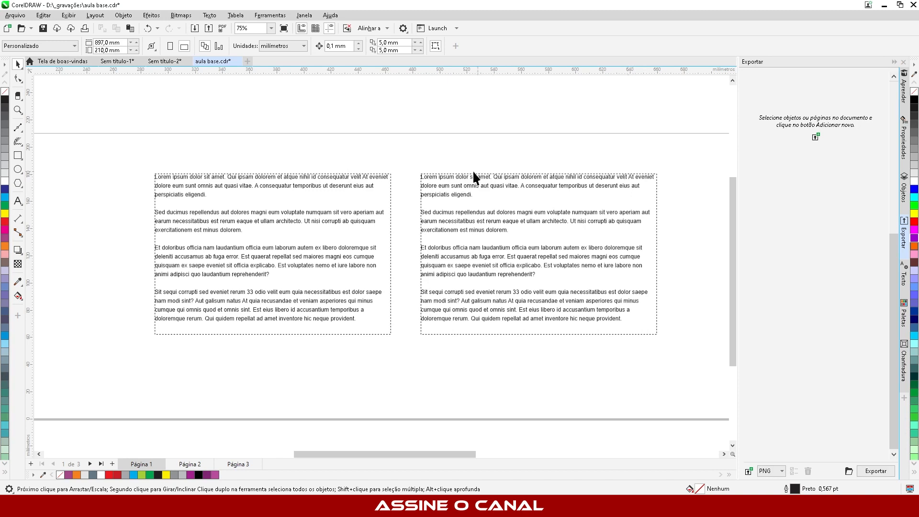
Step: Narrow the original paragraph text frame from its right edge to about 155 mm wide
click(272, 222)
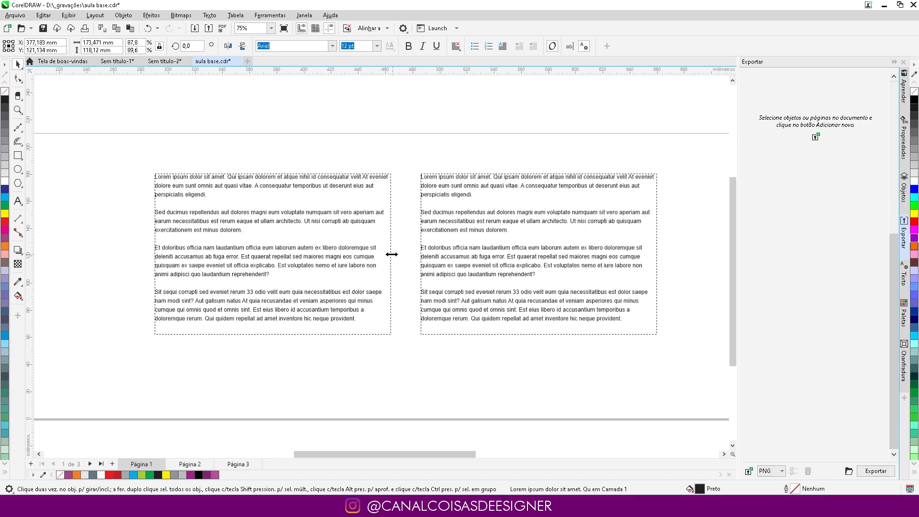
drag(390, 257, 370, 259)
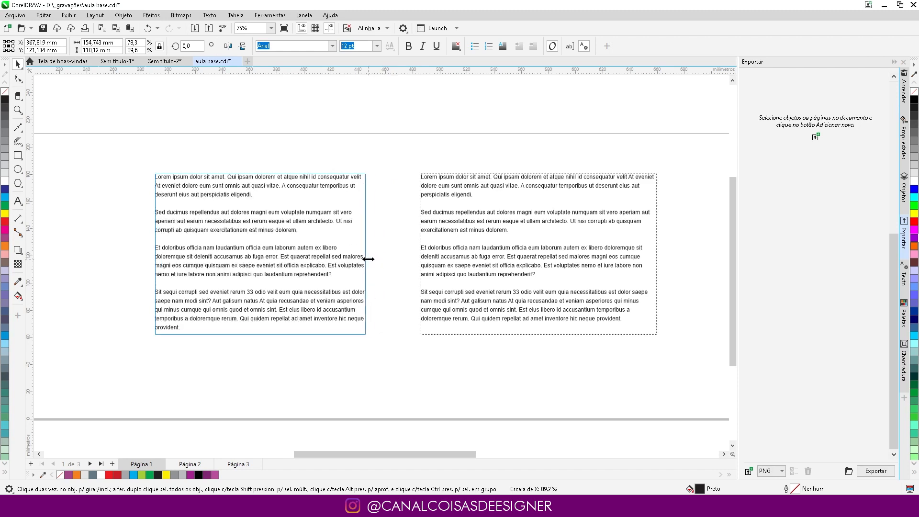
click(131, 302)
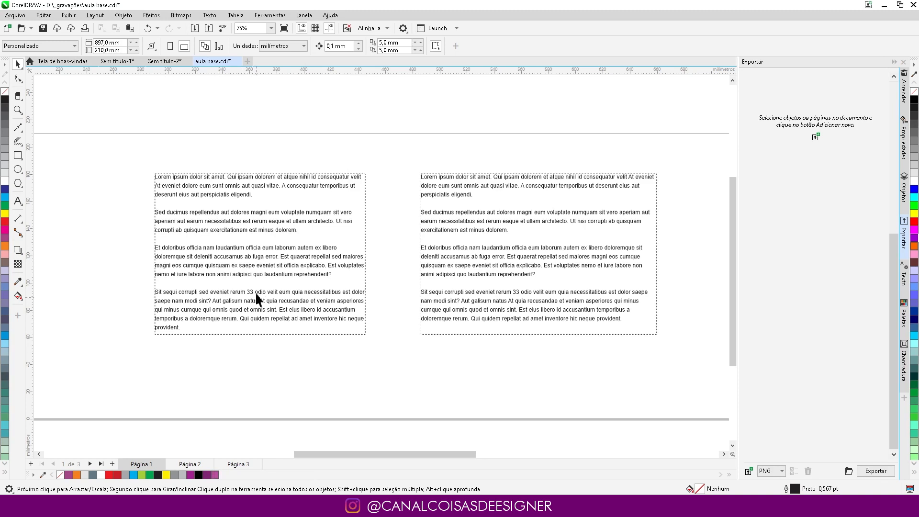
Step: Convert the original paragraph text frame to artistic text, leaving its copy as paragraph text
click(257, 258)
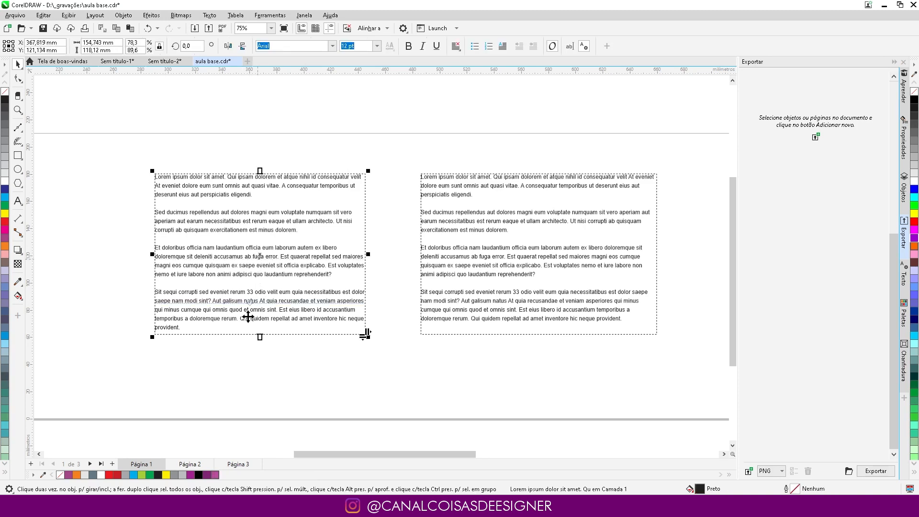
right_click(251, 260)
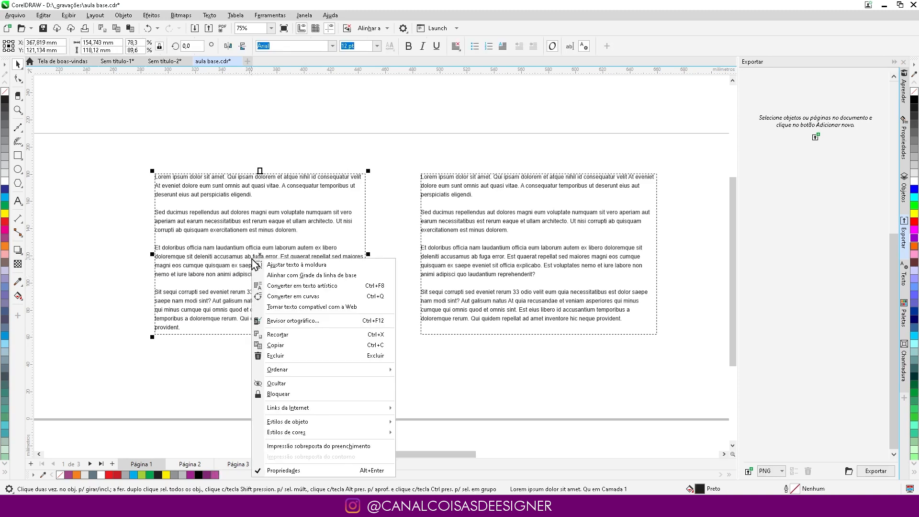
click(306, 286)
click(316, 377)
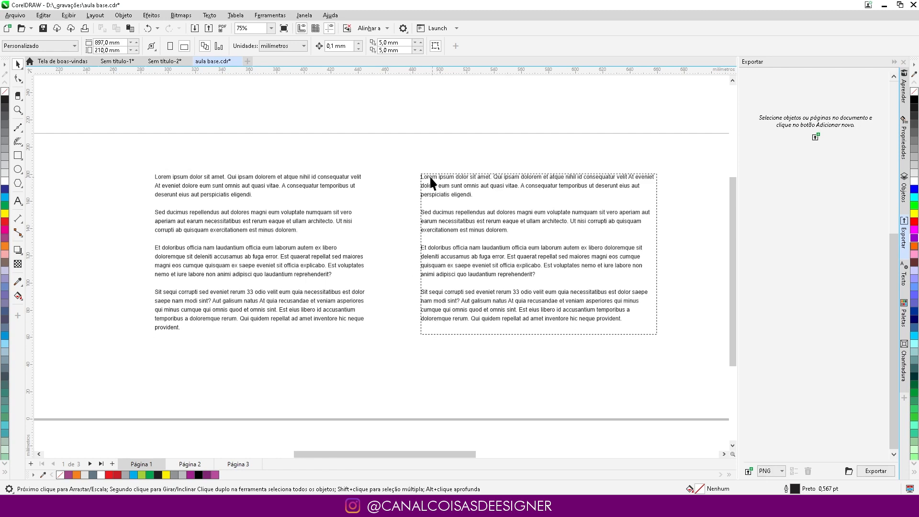
click(254, 271)
click(37, 183)
Step: Add the artistic text "sdsgsdgds" in Arial 24 pt above the converted text block and deselect it
click(18, 201)
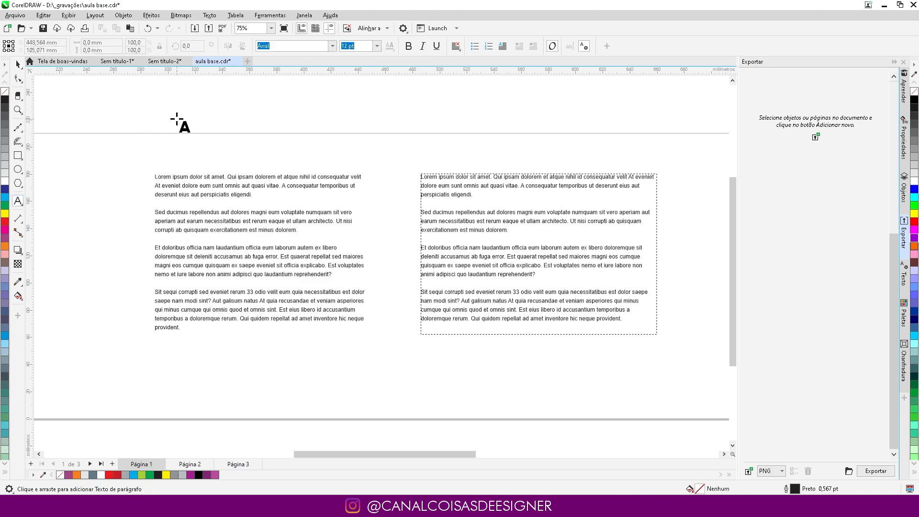
click(177, 117)
text(sdsgsdgds)
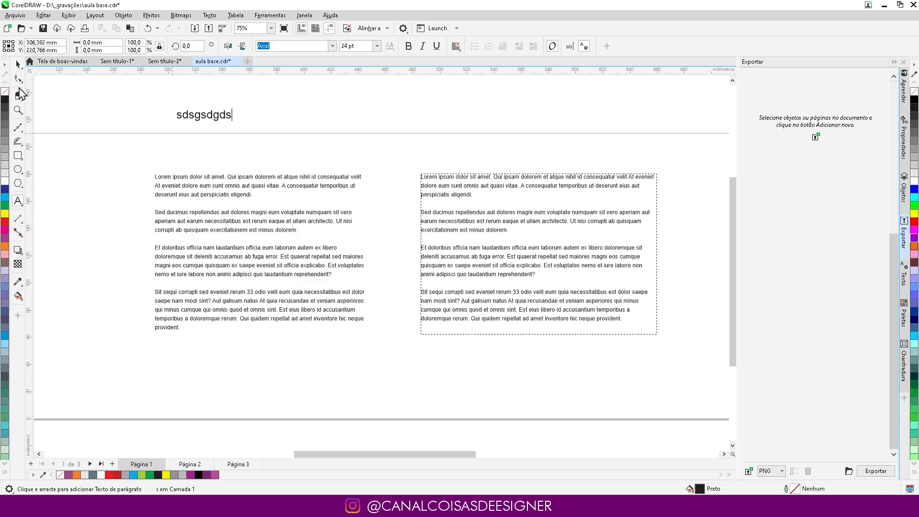
click(18, 64)
click(136, 95)
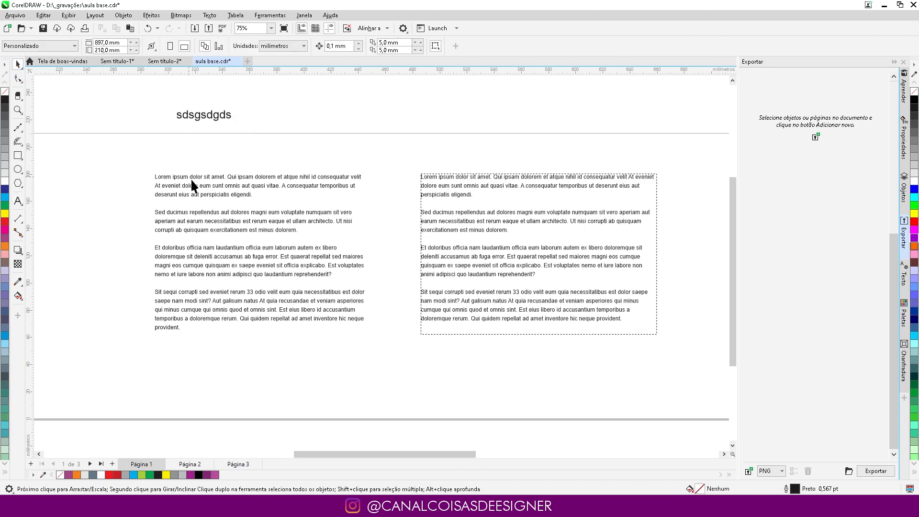
Step: Scale the converted artistic text block down proportionally from its lower-right corner and deselect it
click(211, 185)
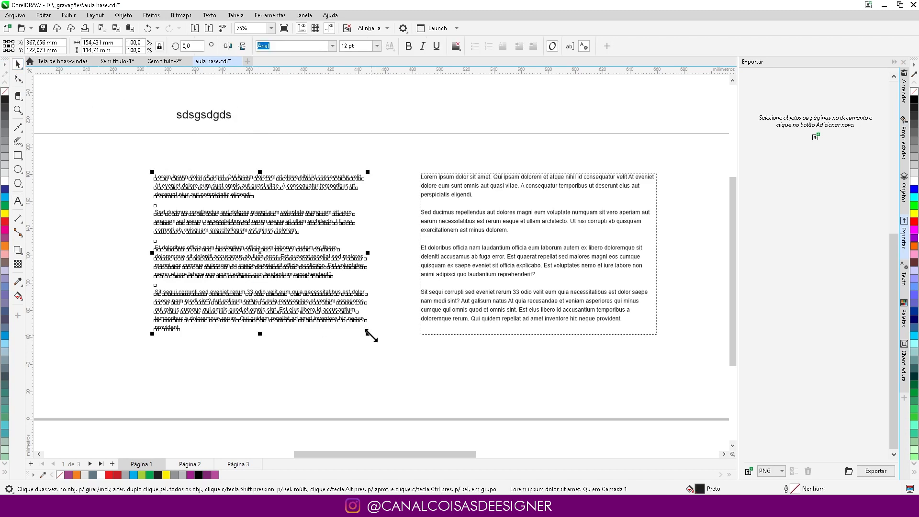
drag(371, 335, 310, 350)
click(308, 355)
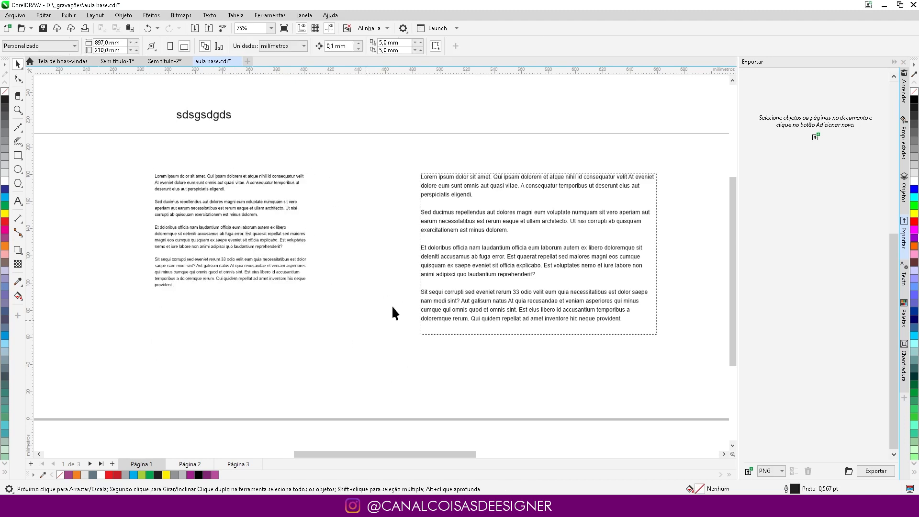
Step: Try shrinking the paragraph text frame from its lower-right corner to about 131 by 89 mm, and undo the resize
click(447, 262)
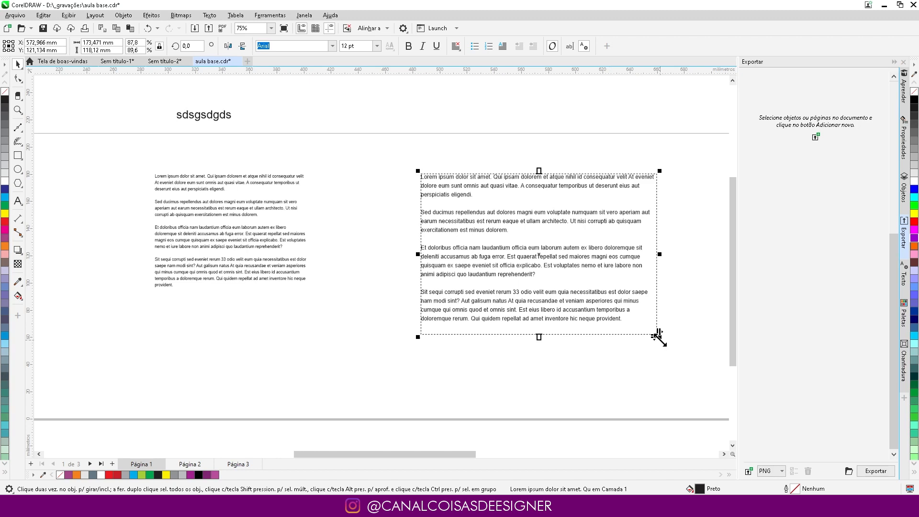
drag(660, 336, 545, 296)
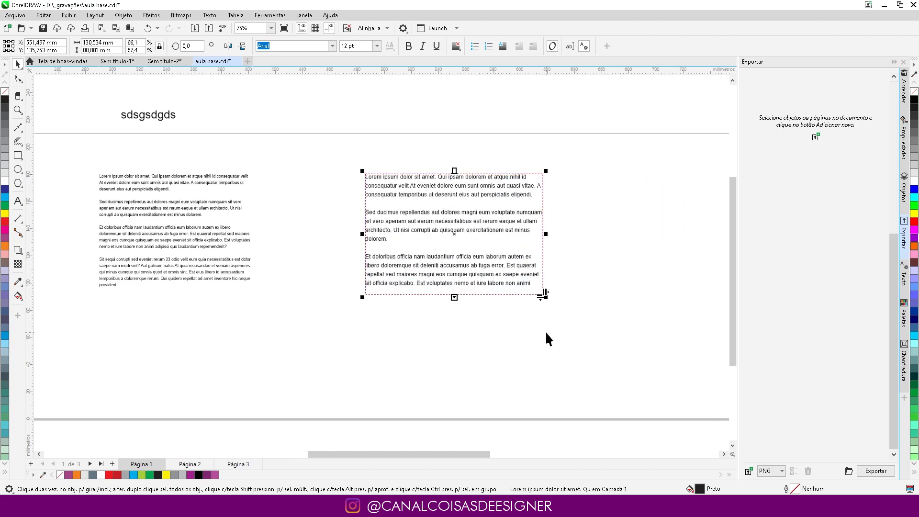
key(ctrl+z)
Step: Examine the converted artistic text block up close and compare it with the paragraph text frame beside it
click(194, 243)
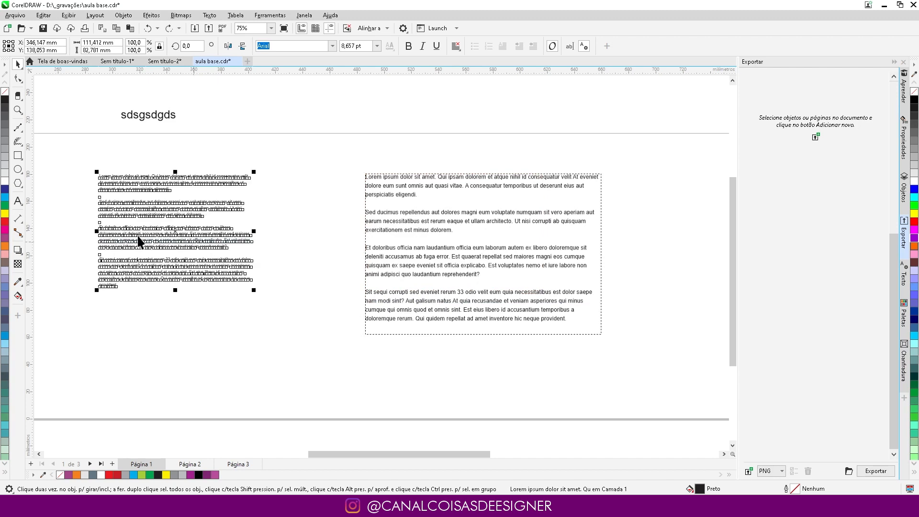
scroll(79, 205, up, 3)
key(Escape)
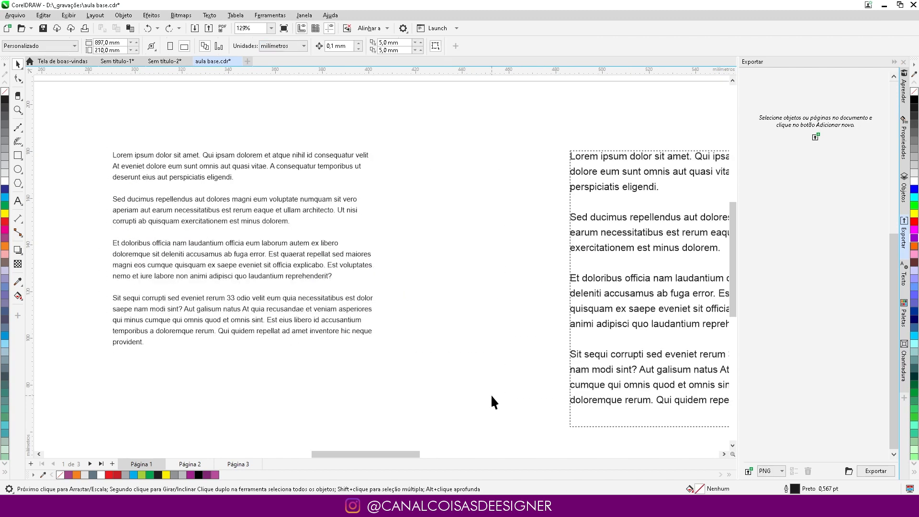
scroll(363, 283, down, 4)
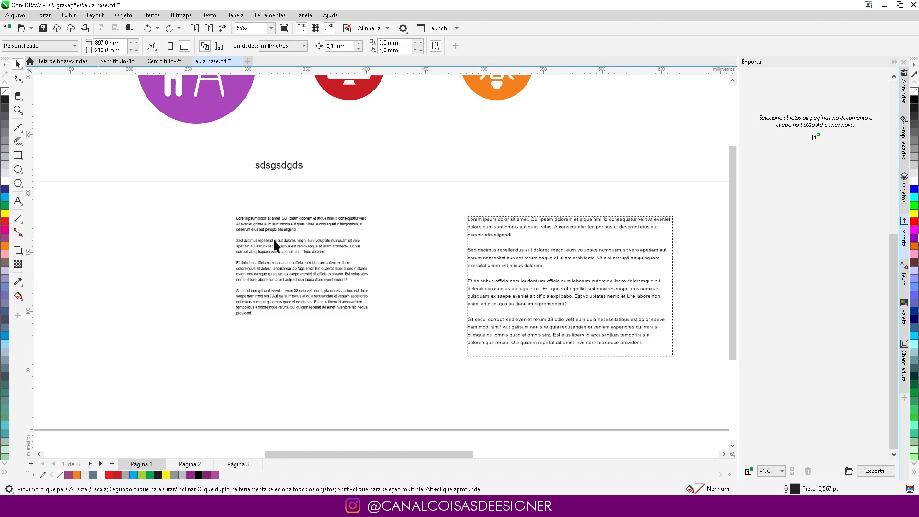
click(235, 263)
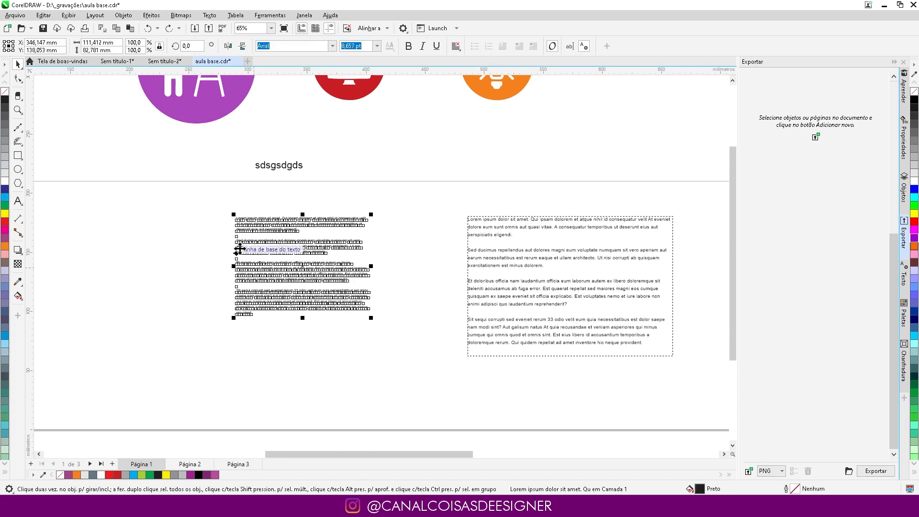
click(294, 359)
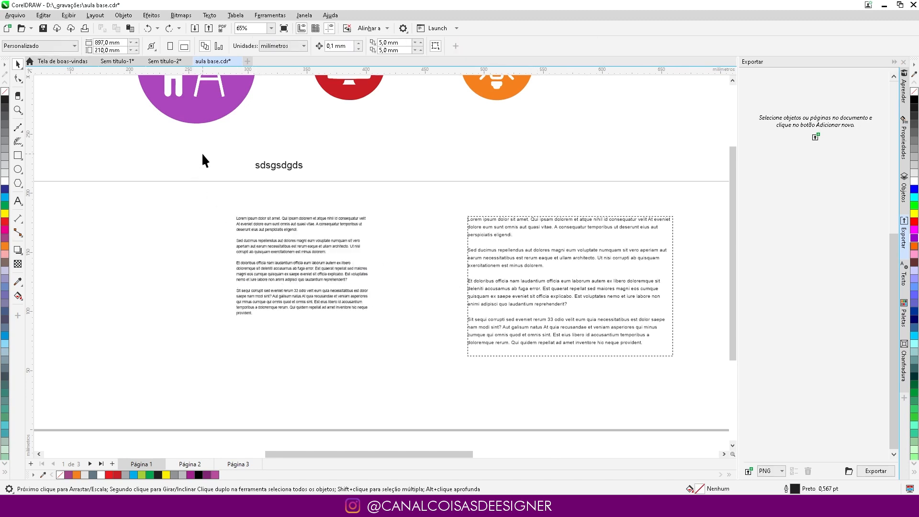
Step: Try scaling both artistic texts together from their lower-right corner, undo the change and deselect them
drag(203, 155, 441, 357)
mouse_move(372, 319)
mouse_down()
mouse_move(349, 301)
mouse_move(372, 318)
mouse_up()
click(440, 281)
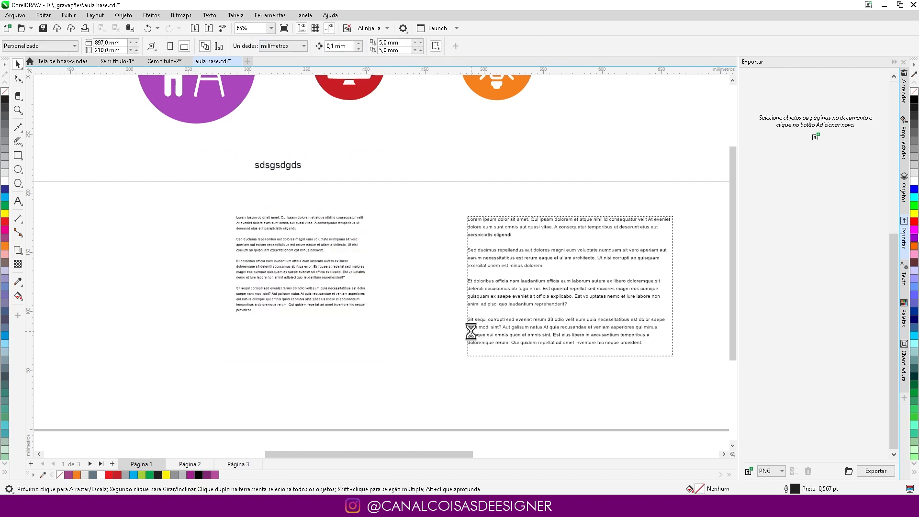
key(ctrl+z)
key(ctrl+z)
click(402, 364)
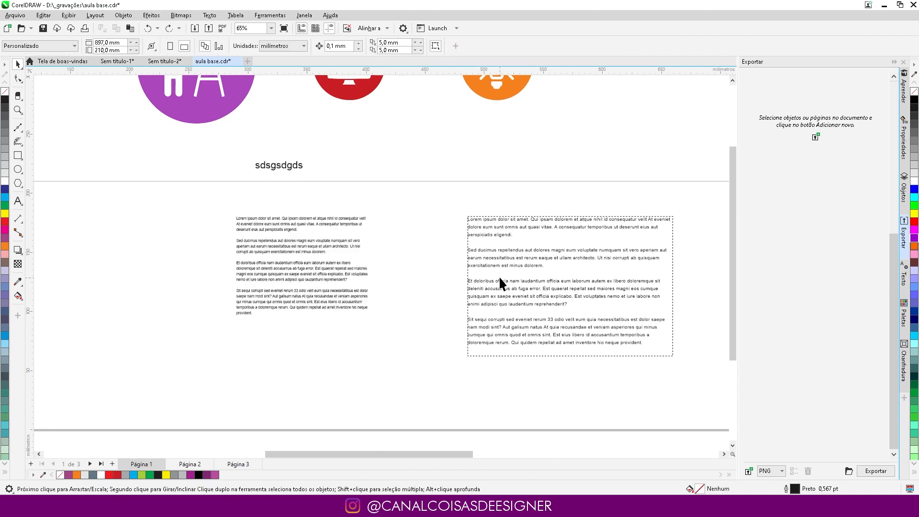
Step: Move the paragraph text frame closer to the converted artistic text block, and delete both artistic texts
drag(497, 259, 422, 259)
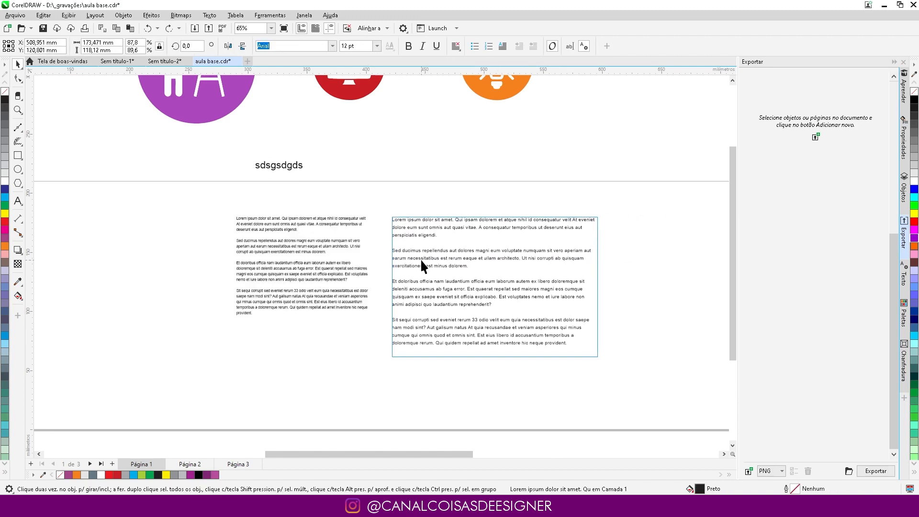
click(388, 147)
scroll(352, 199, up, 2)
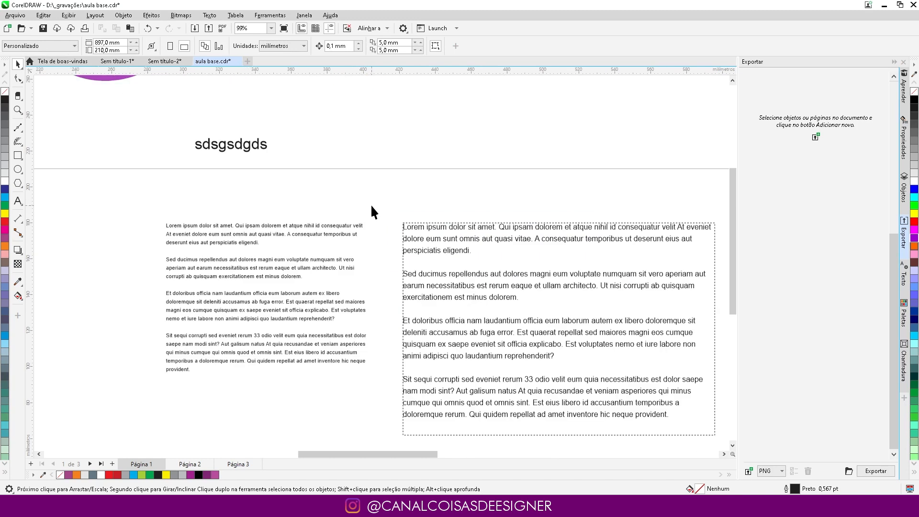
scroll(148, 136, down, 2)
drag(121, 117, 310, 359)
key(Delete)
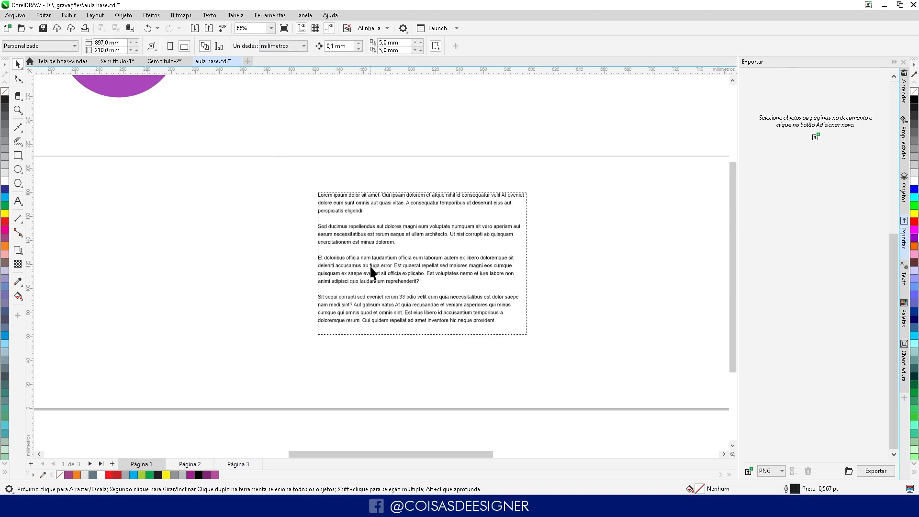
Step: Move the paragraph text frame into the emptied area and extend its lower edge to a height of about 150 mm
drag(387, 232, 306, 249)
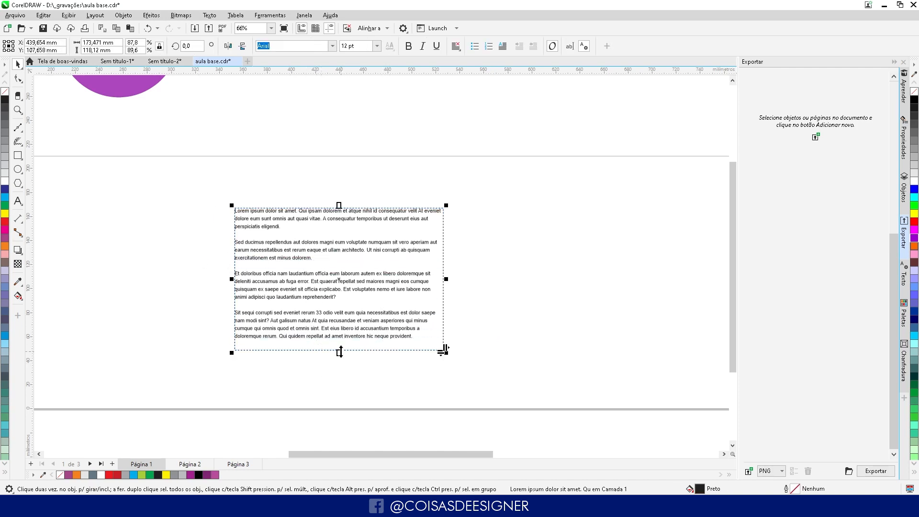
drag(340, 352, 341, 390)
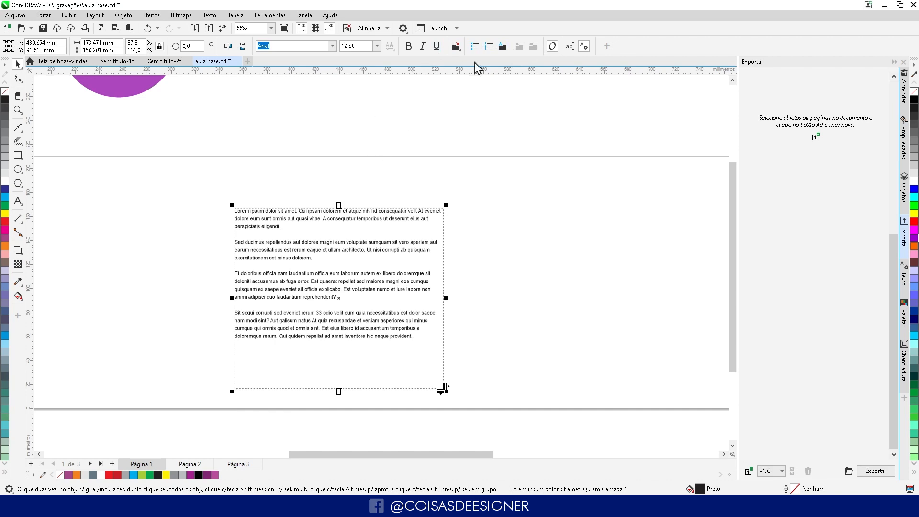
Step: Preview the alignment options on the paragraph text, including the justification modes, and keep the alignment set to Nenhum
click(456, 46)
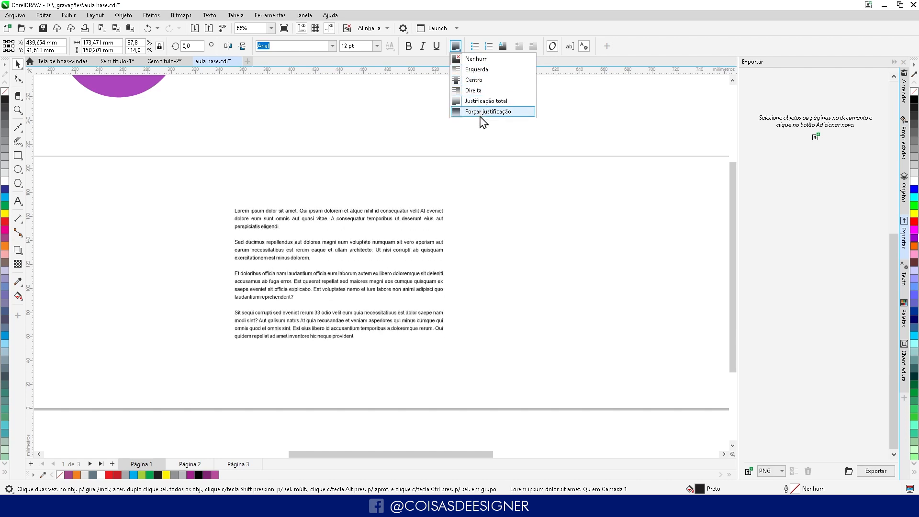
click(471, 59)
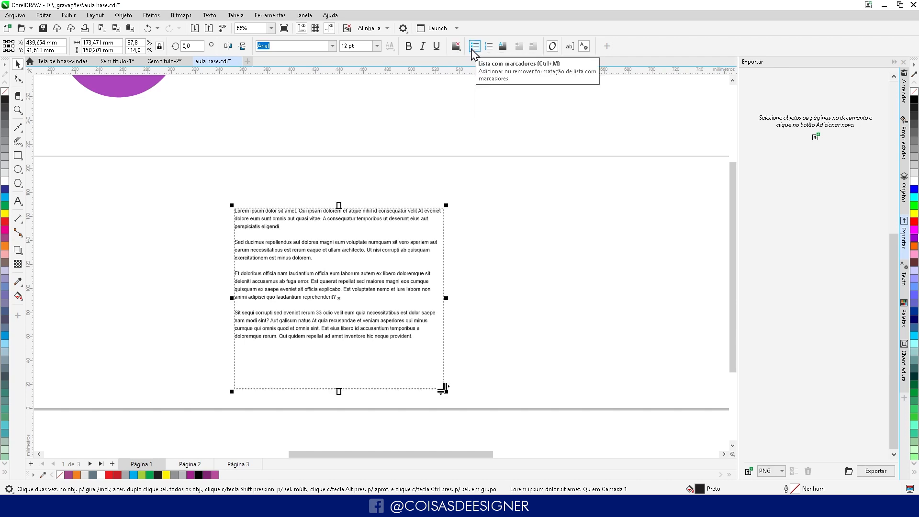
Step: Apply bulleted list formatting to the paragraph text frame and inspect the bullets up close
click(472, 53)
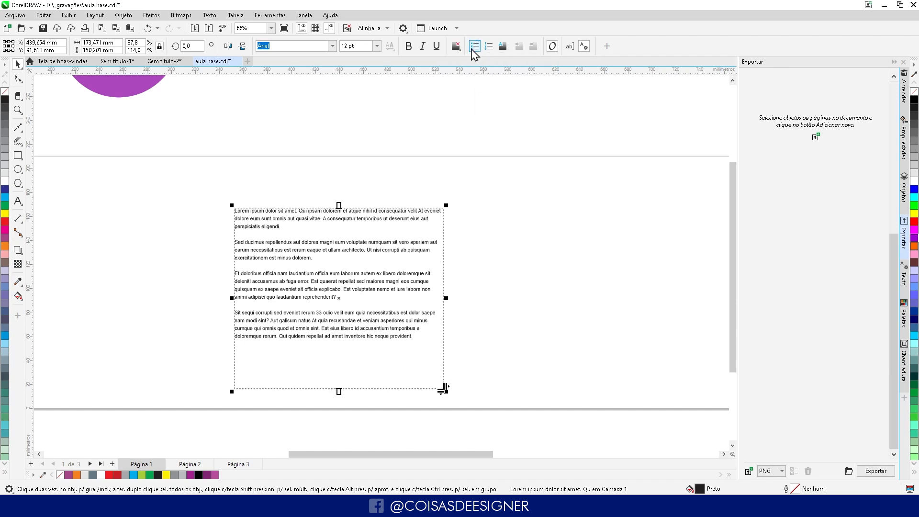
scroll(228, 193, up, 6)
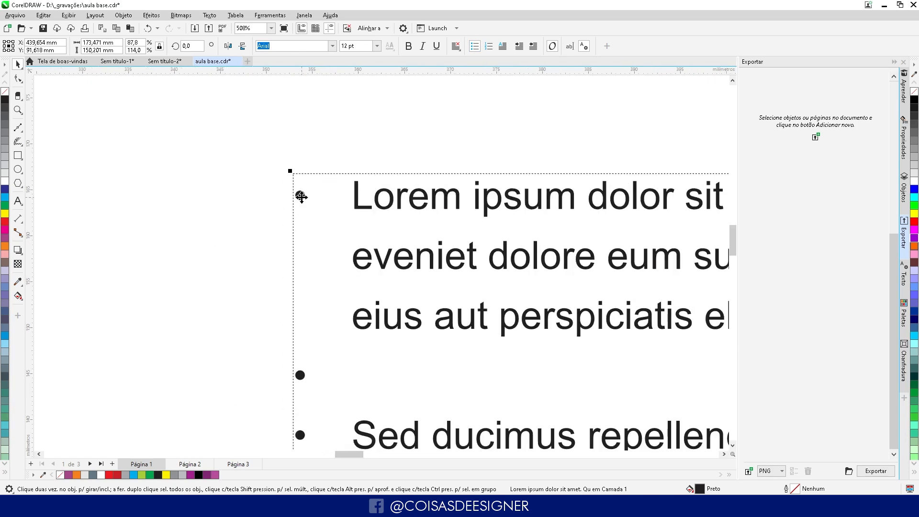
scroll(251, 240, down, 4)
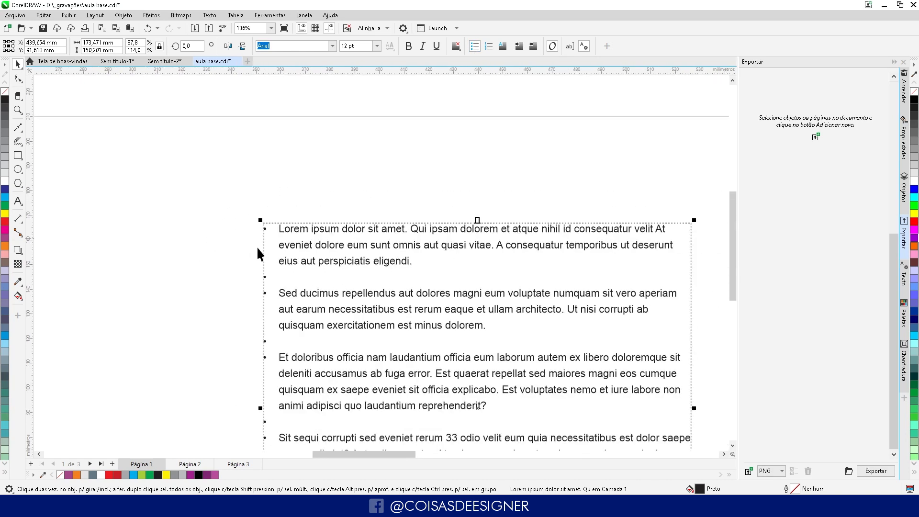
scroll(258, 248, up, 1)
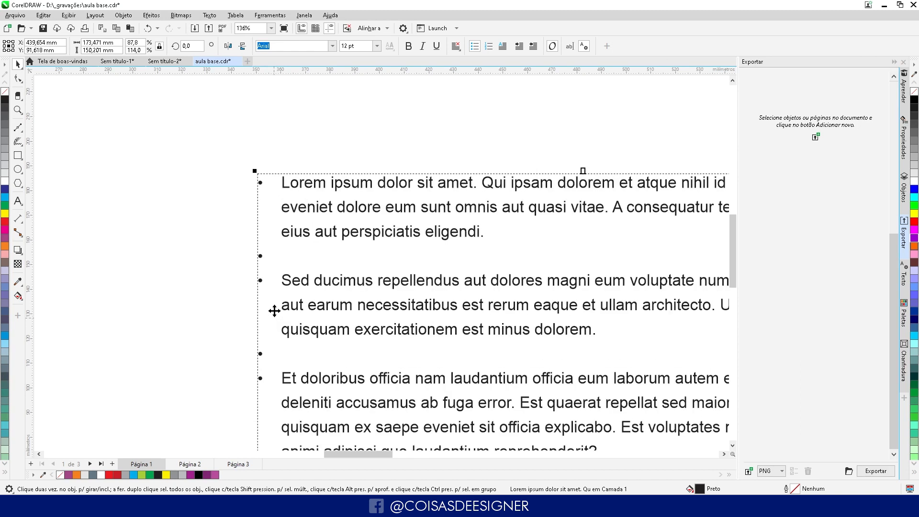
Step: Delete the empty bulleted line after the first paragraph, restoring the full stop after "eligendi"
double_click(276, 256)
key(BackSpace)
key(BackSpace)
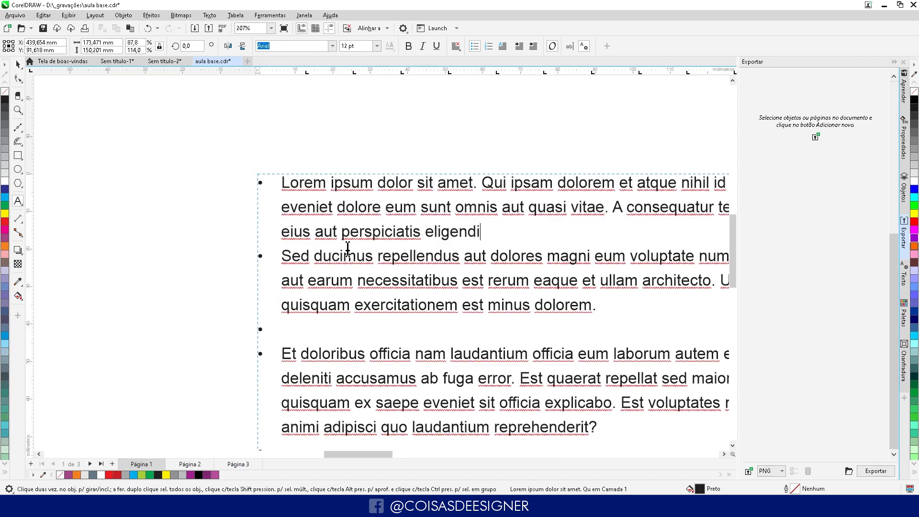
key(ctrl+z)
key(ctrl+z)
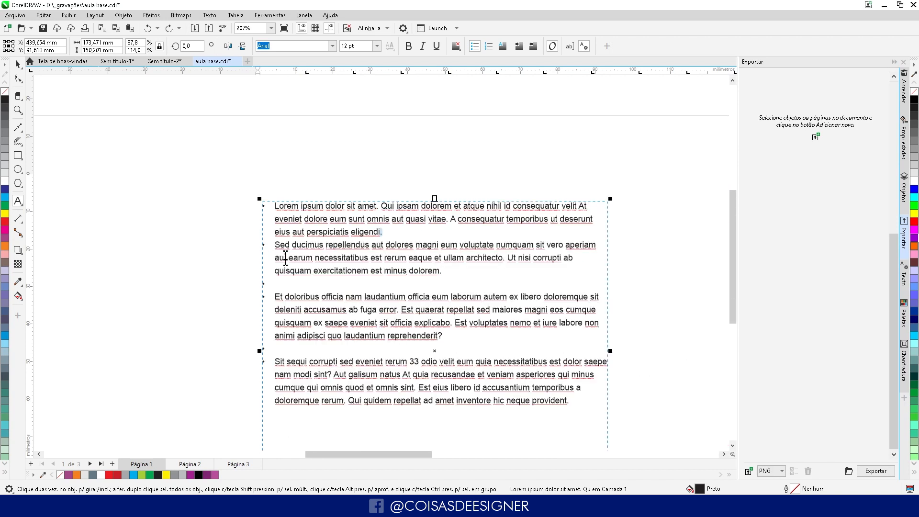
Step: Delete the remaining empty bulleted lines after the second and third paragraphs and deselect the text frame
click(297, 283)
key(BackSpace)
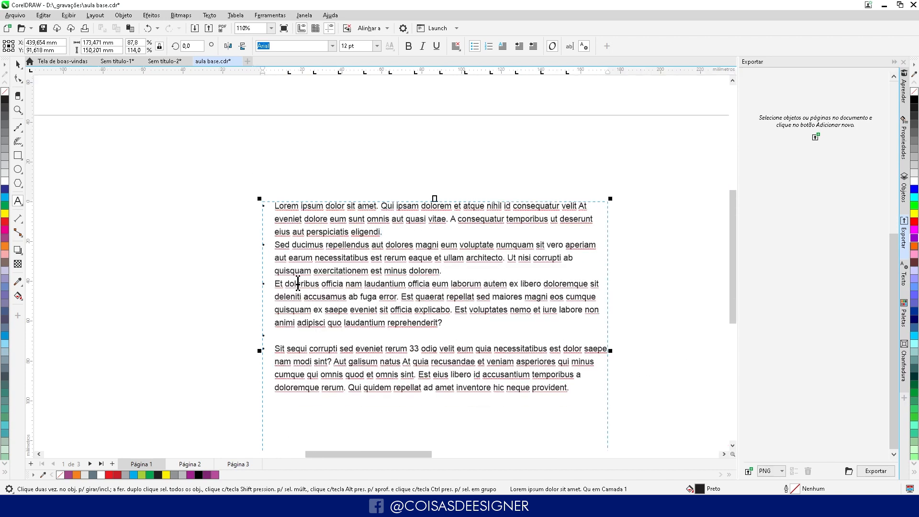
key(BackSpace)
click(18, 64)
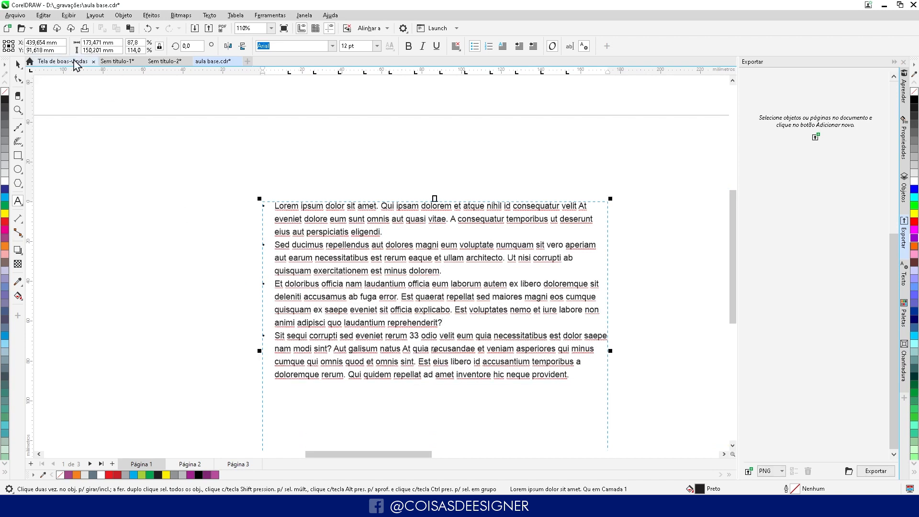
click(192, 197)
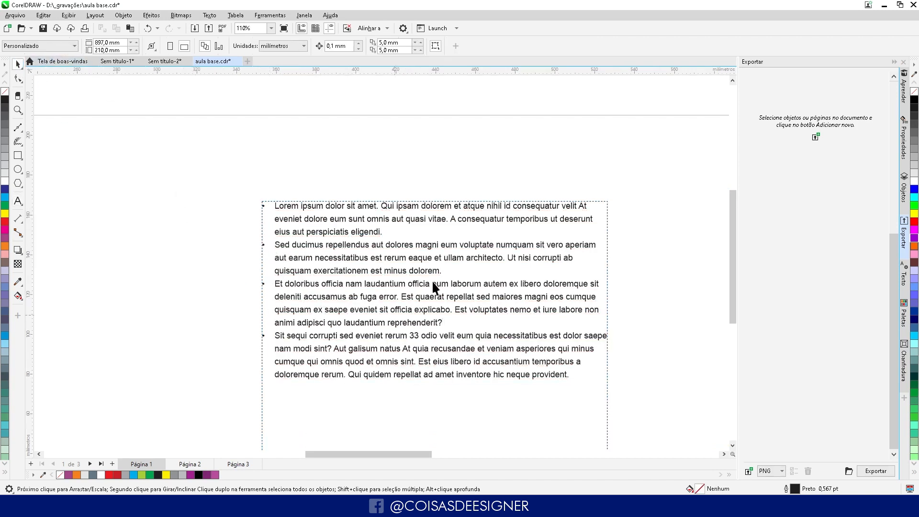
Step: Undo the deletion of the empty bulleted lines between the paragraphs
key(ctrl+z)
key(ctrl+z)
key(ctrl+z)
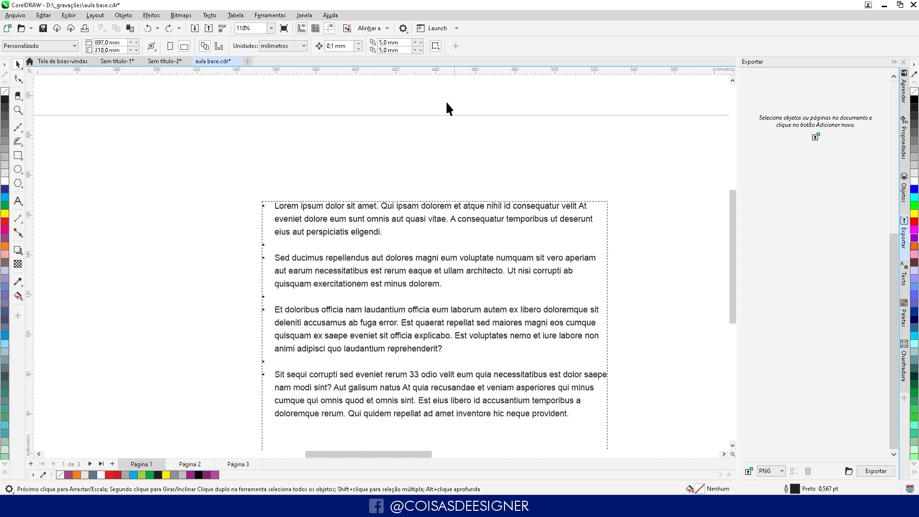
Step: Format all the text in the frame as a numbered list, inspect it, and remove the numbering again
double_click(335, 243)
key(ctrl+a)
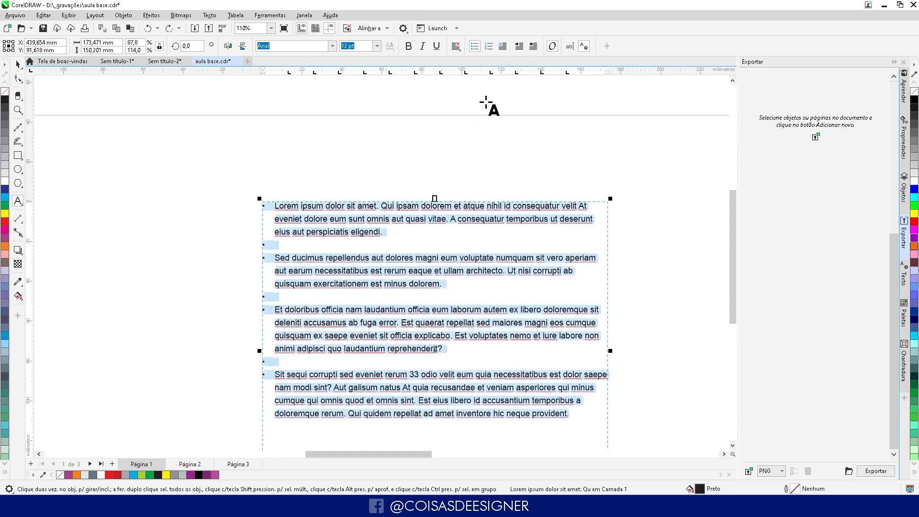
click(489, 47)
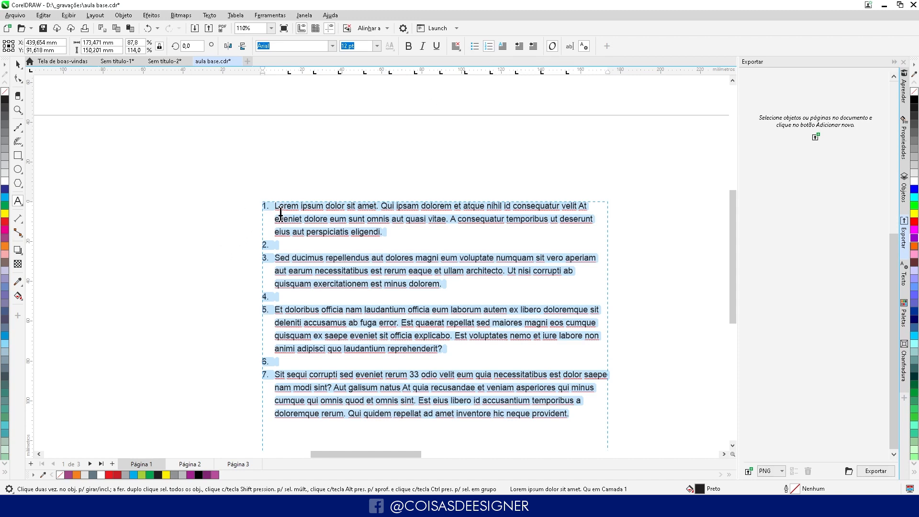
scroll(278, 214, up, 3)
scroll(195, 205, down, 3)
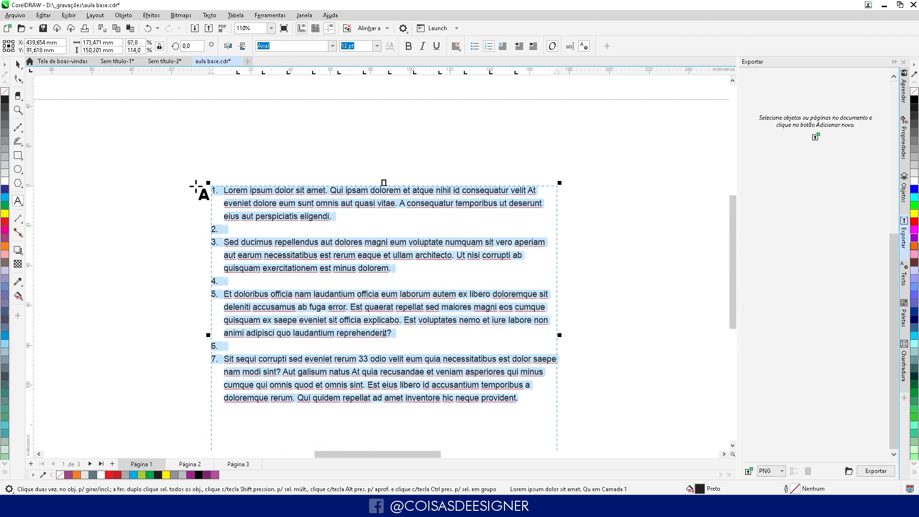
click(489, 46)
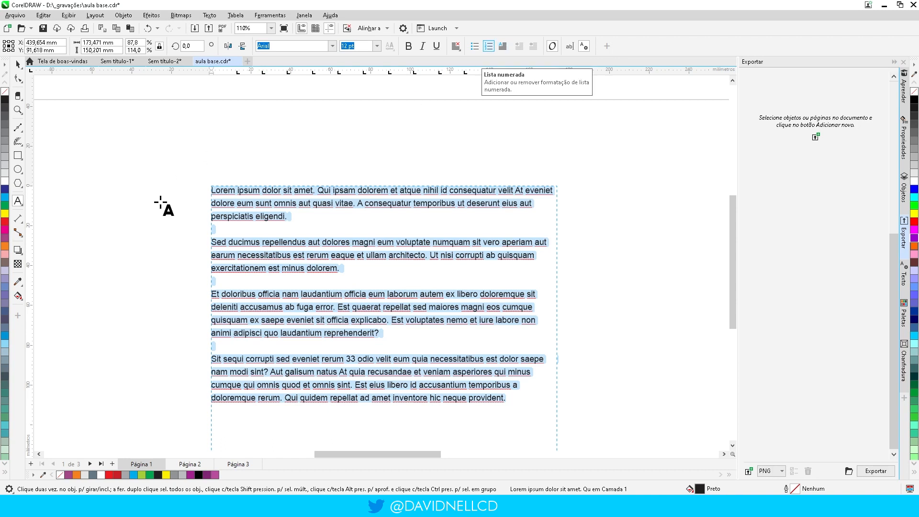
Step: Try a drop cap on all the selected text and undo it
click(503, 46)
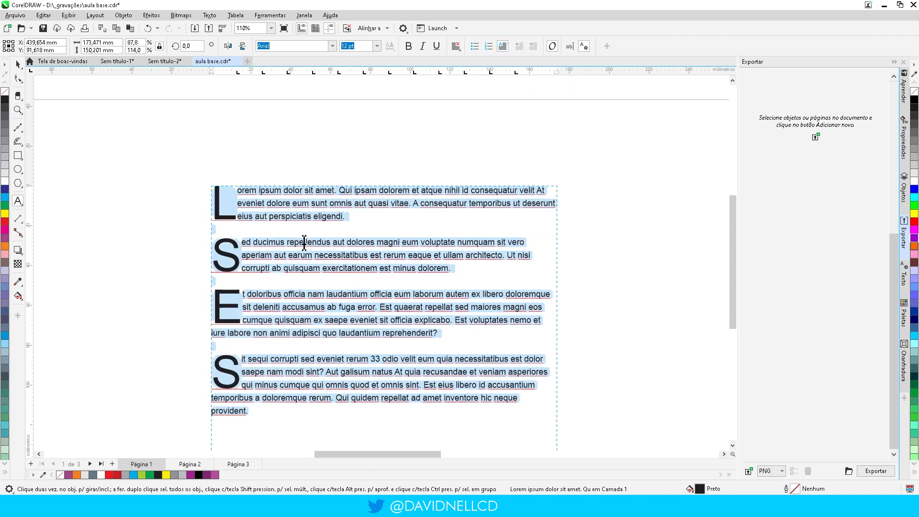
key(ctrl+z)
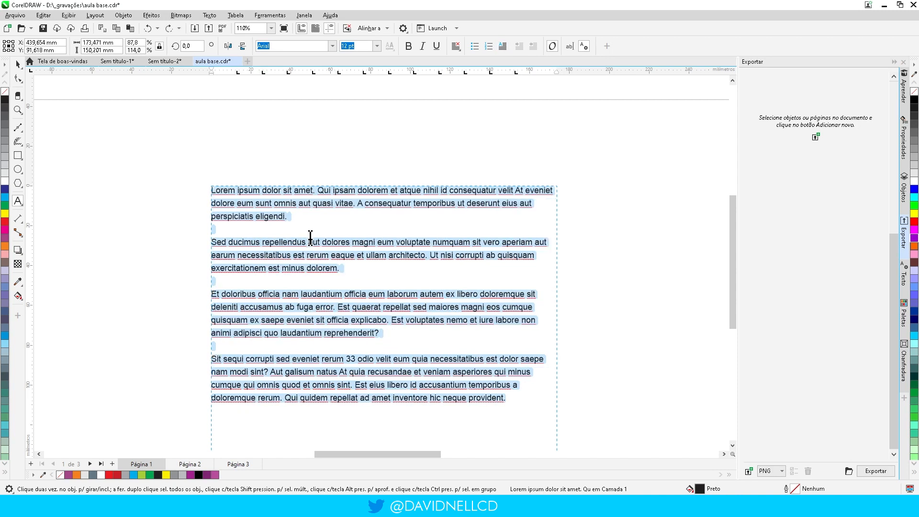
Step: Leave text editing, select the paragraph text frame as an object and apply a drop cap to its paragraphs
click(18, 64)
click(100, 235)
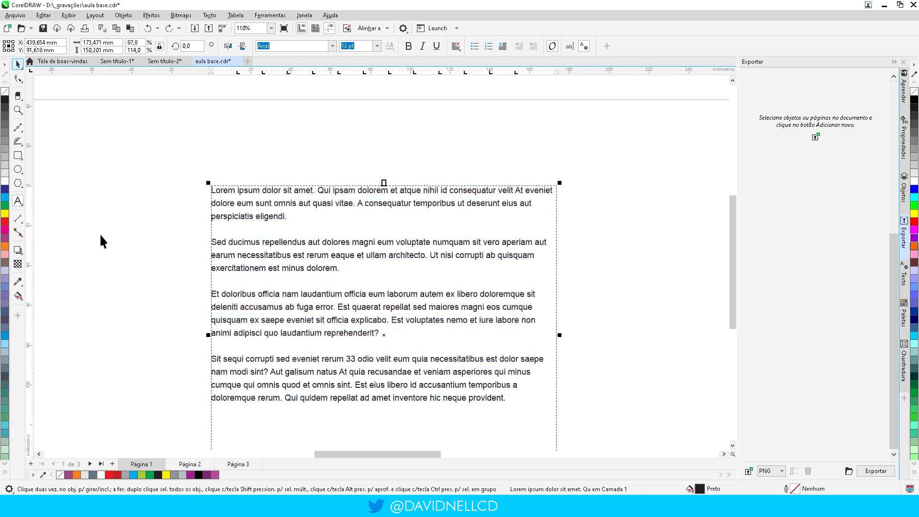
click(344, 242)
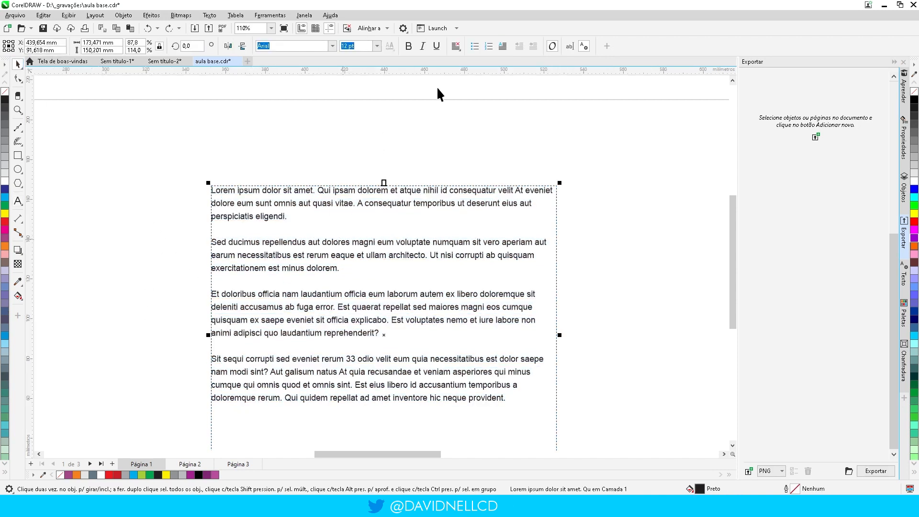
click(503, 46)
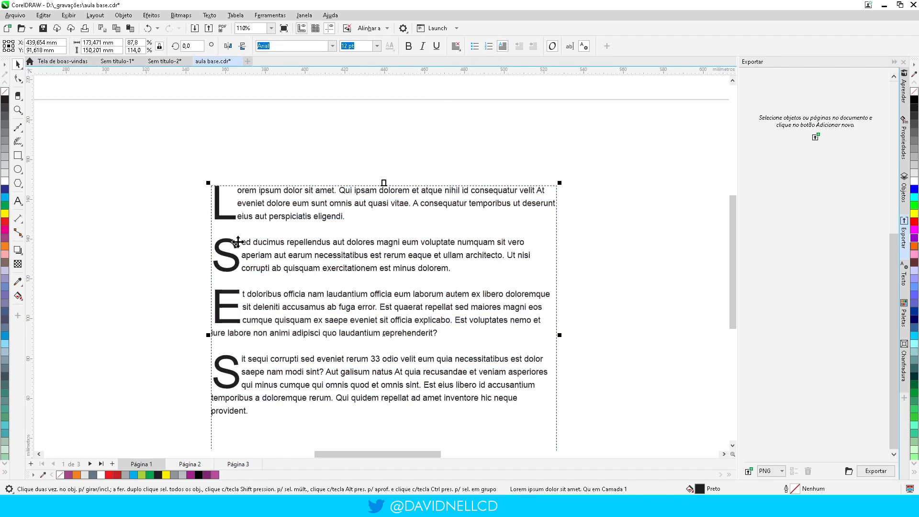
Step: Undo the drop cap on all paragraphs, apply a drop cap to the first paragraph only, and leave text editing
key(ctrl+z)
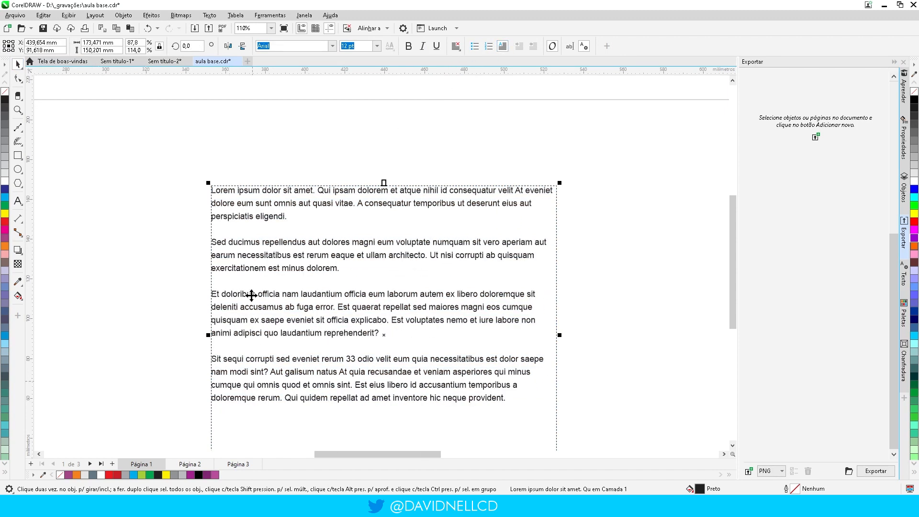
click(237, 228)
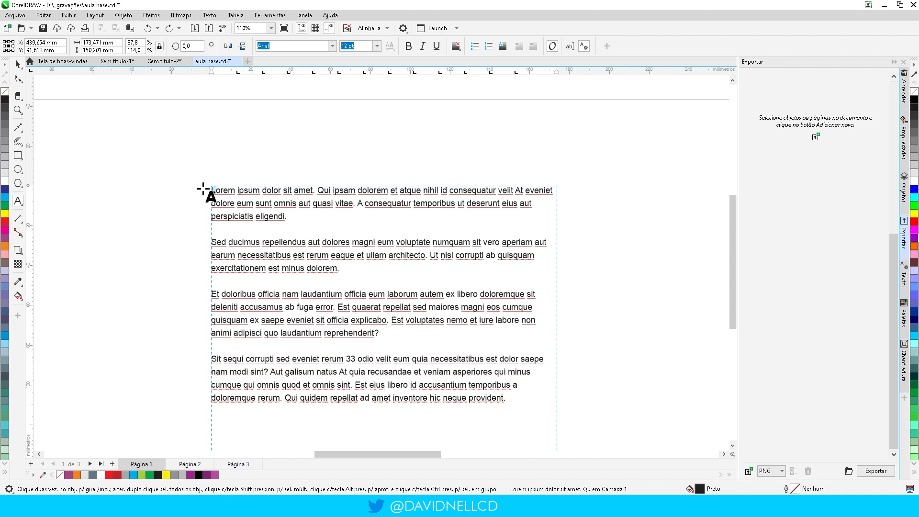
click(506, 45)
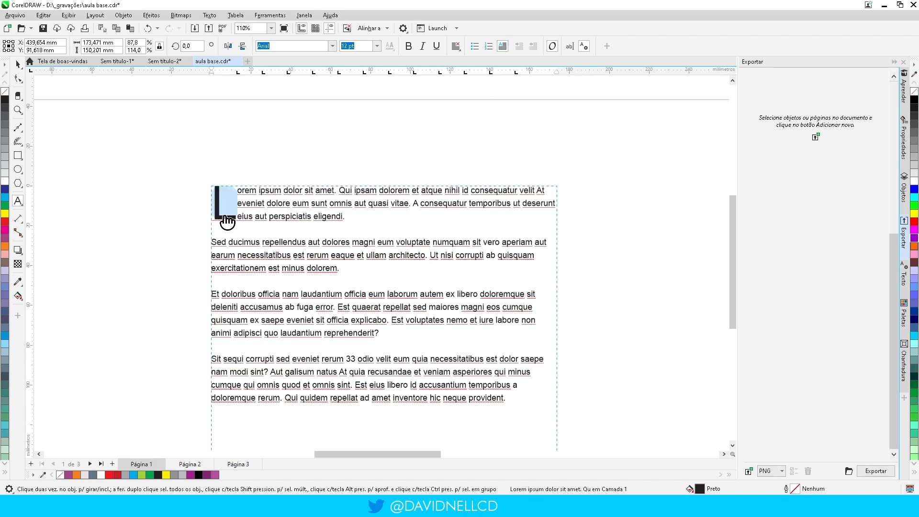
click(18, 64)
click(140, 250)
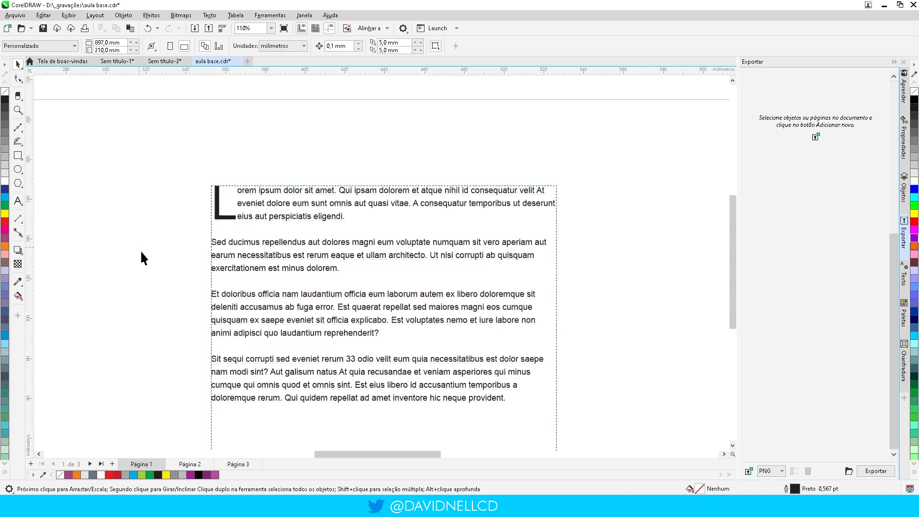
Step: Narrow the paragraph text frame to about 149.5 mm wide so the text reflows, and deselect it
scroll(355, 165, down, 2)
click(366, 176)
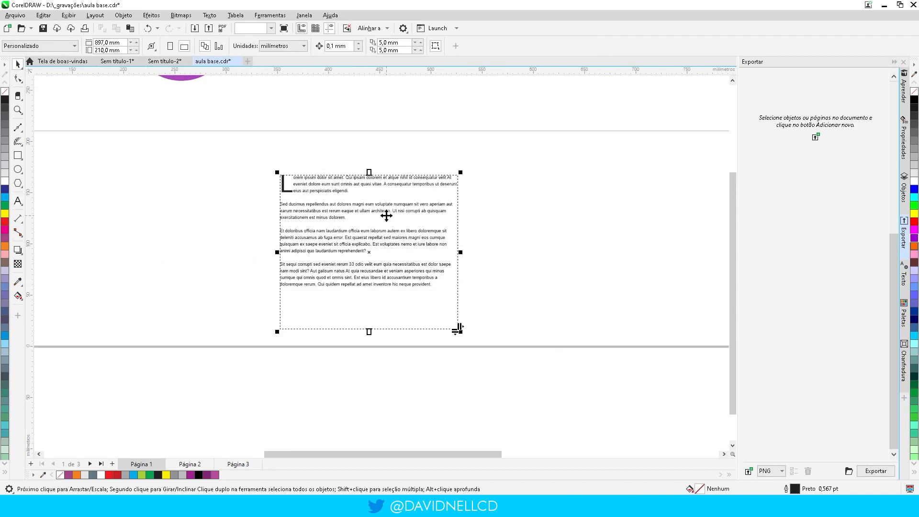
drag(456, 252, 436, 249)
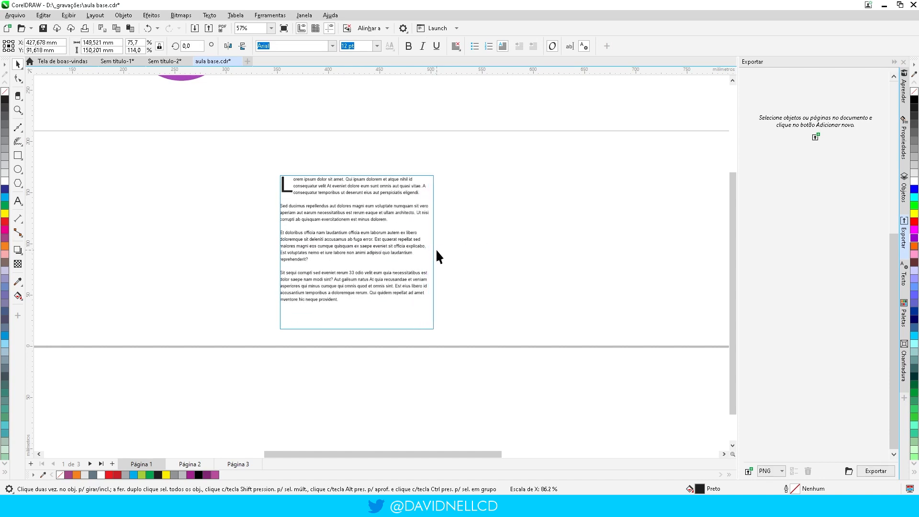
click(338, 140)
scroll(297, 211, up, 2)
scroll(346, 173, down, 1)
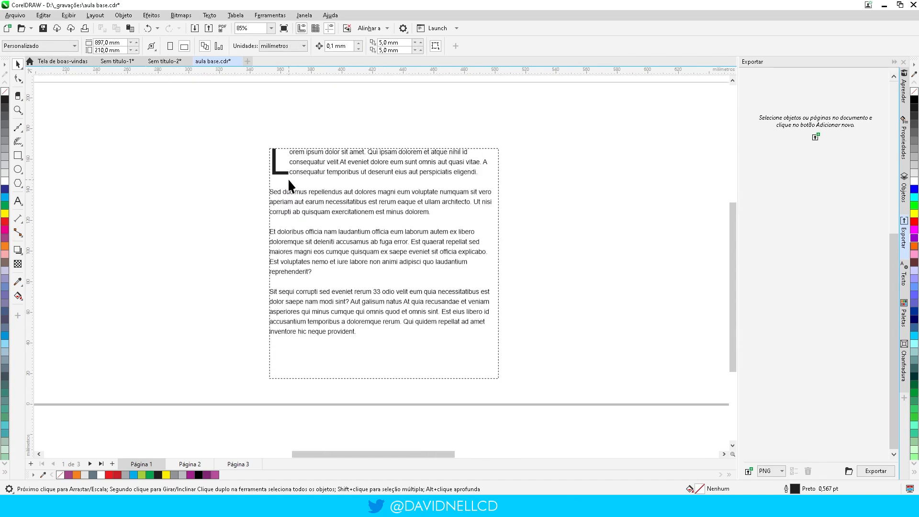
Step: Select all the text in the frame and give it a first-line indent plus a smaller left indent using the ruler markers
double_click(288, 178)
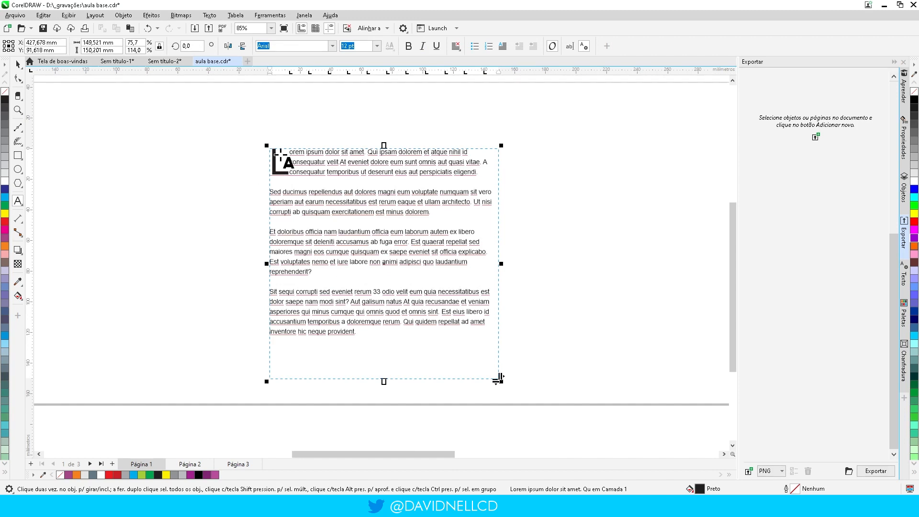
drag(373, 336, 217, 165)
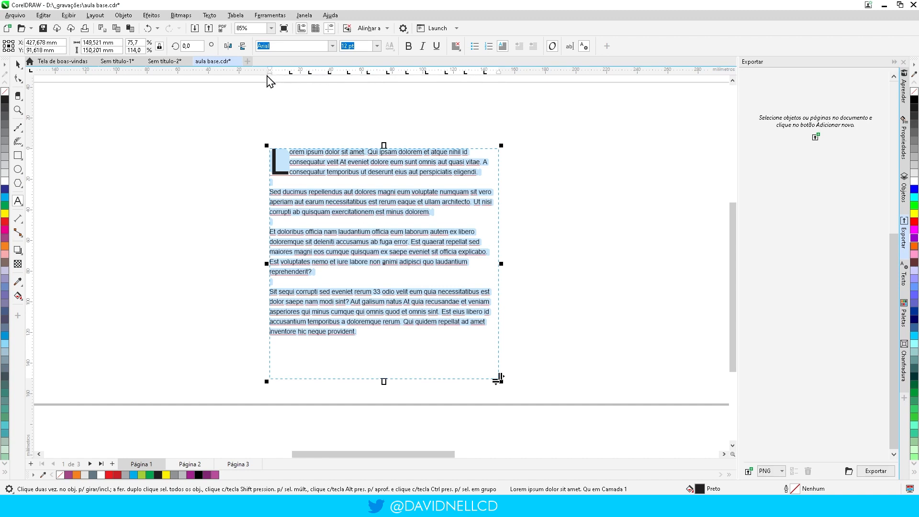
drag(271, 72, 276, 71)
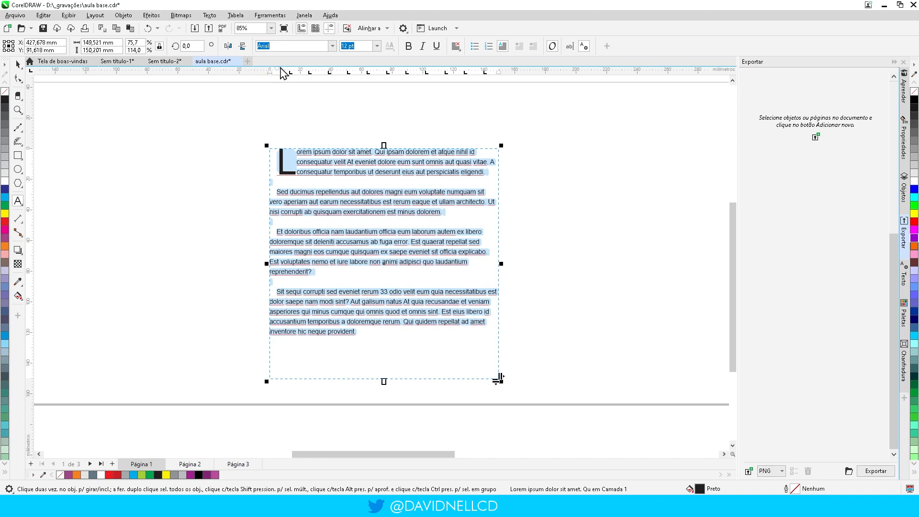
mouse_move(277, 70)
mouse_down()
mouse_move(294, 72)
mouse_move(277, 73)
mouse_up()
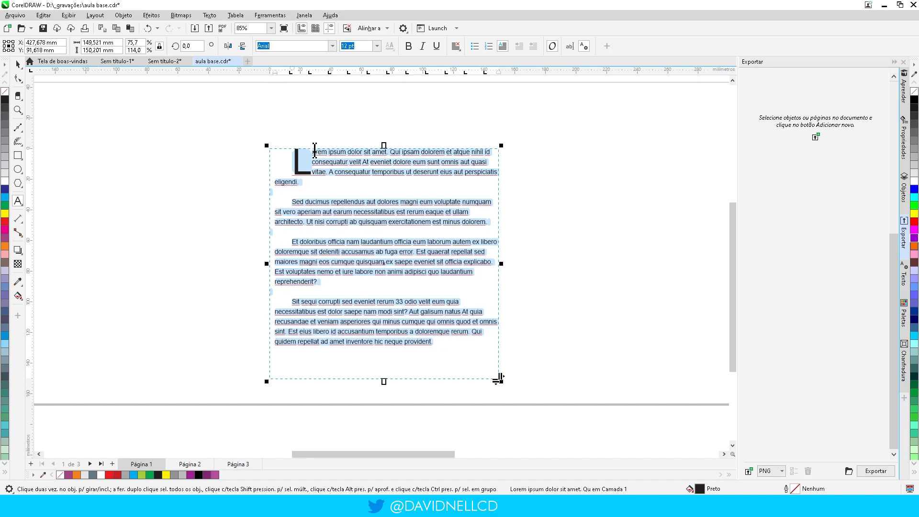
Step: Apply full justification (Justificação total) to the selected paragraphs
click(456, 46)
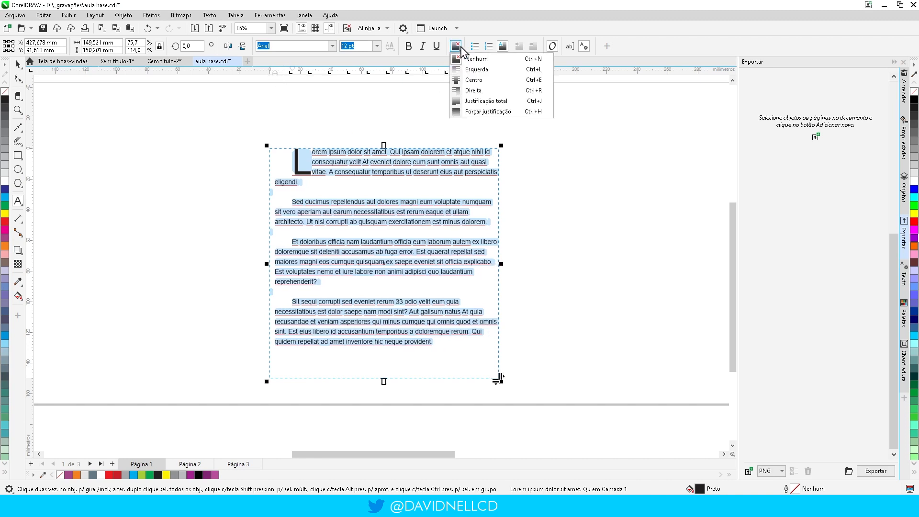
click(466, 105)
click(467, 102)
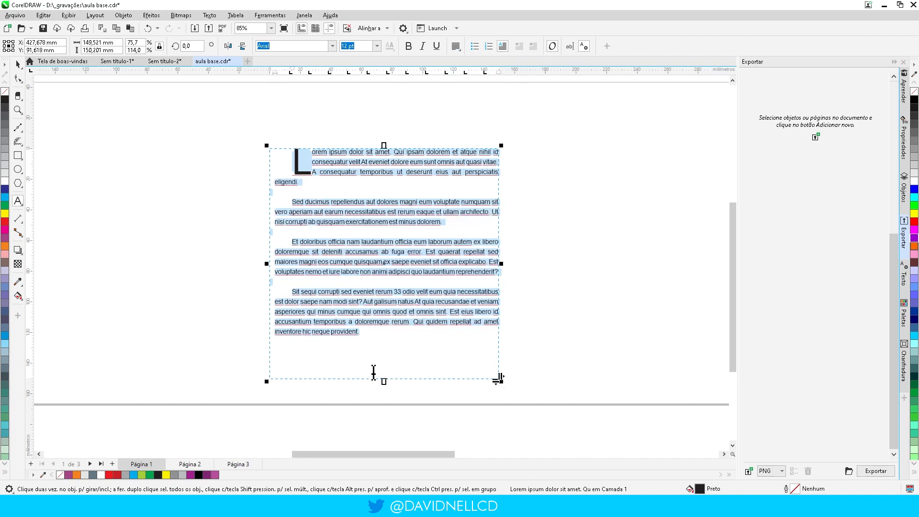
Step: Set the selected paragraphs' right indent to about 7.56 mm and left indent to about 6.88 mm, with a deeper first-line indent
drag(501, 72, 487, 72)
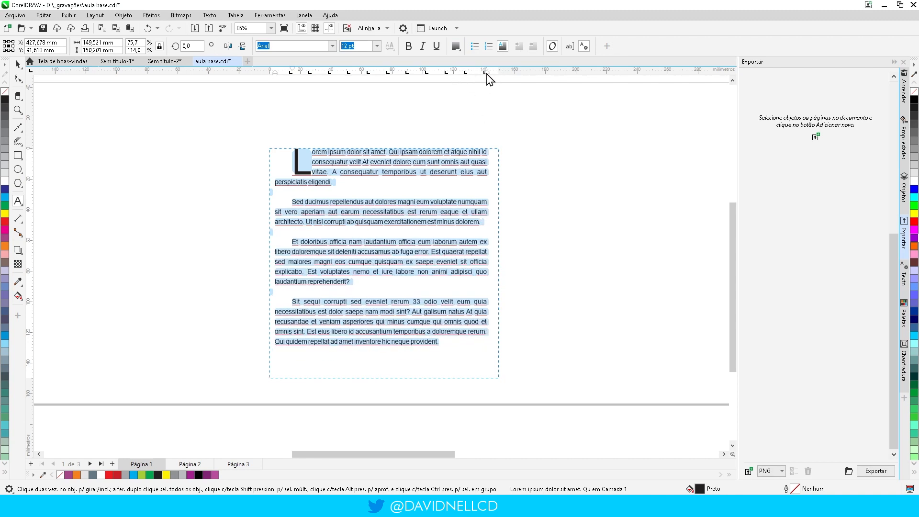
drag(276, 73, 280, 73)
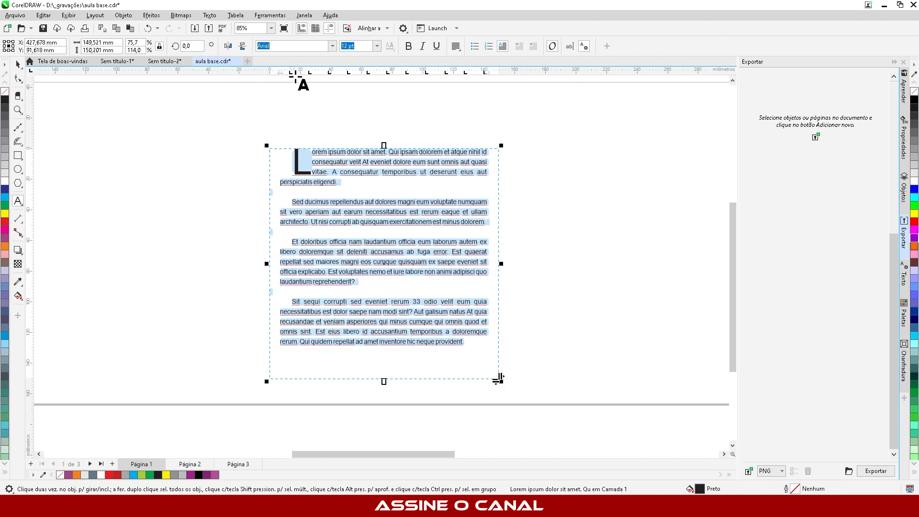
mouse_move(293, 72)
mouse_down()
mouse_move(312, 72)
mouse_move(283, 73)
mouse_move(301, 73)
mouse_up()
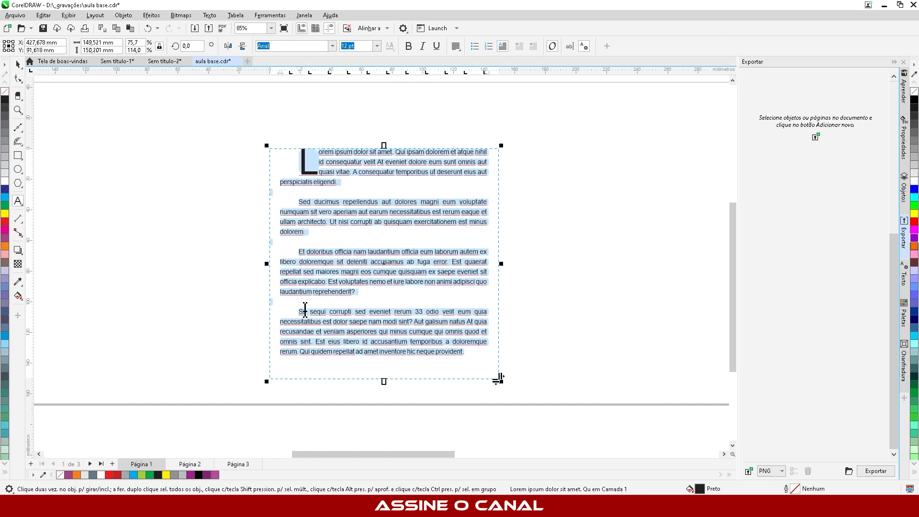
Step: Align the first line of the drop-cap paragraph with its left indent and leave text editing
click(310, 165)
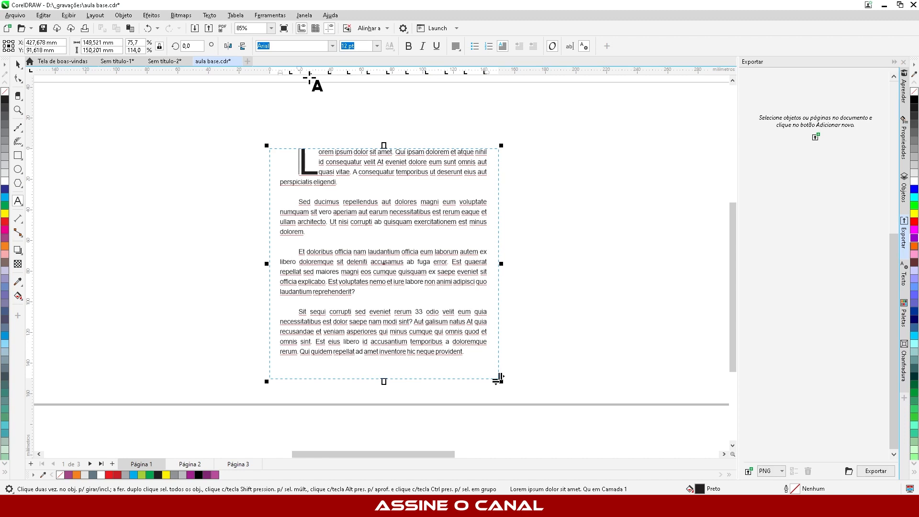
drag(300, 70, 280, 73)
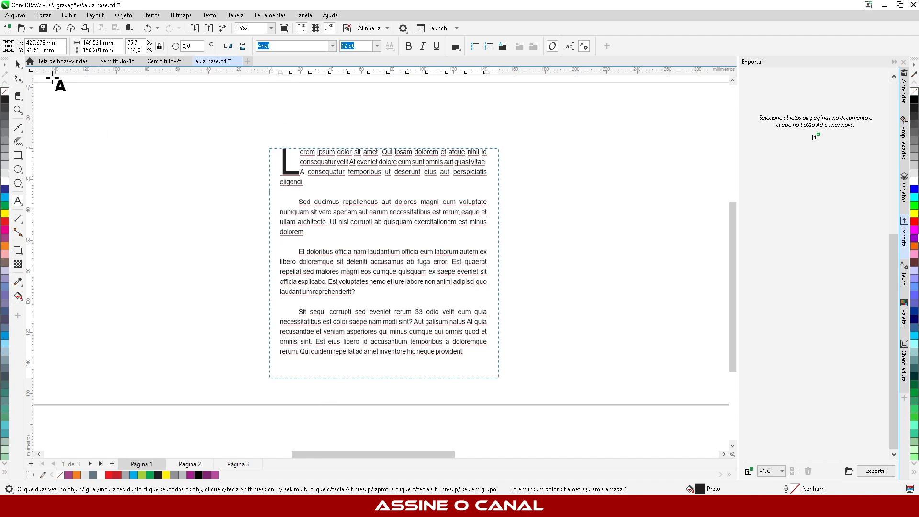
click(18, 64)
click(229, 190)
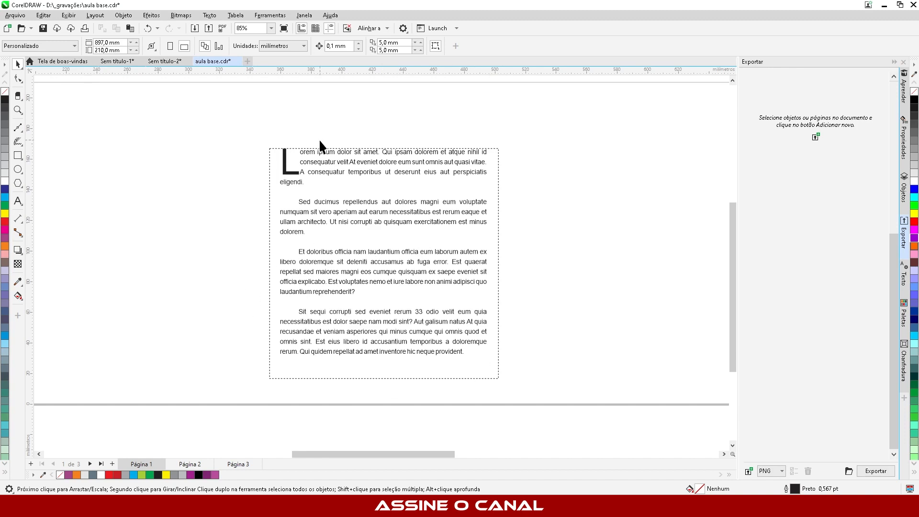
Step: Inspect the justified and indented paragraph text frame as a whole and up close
click(328, 165)
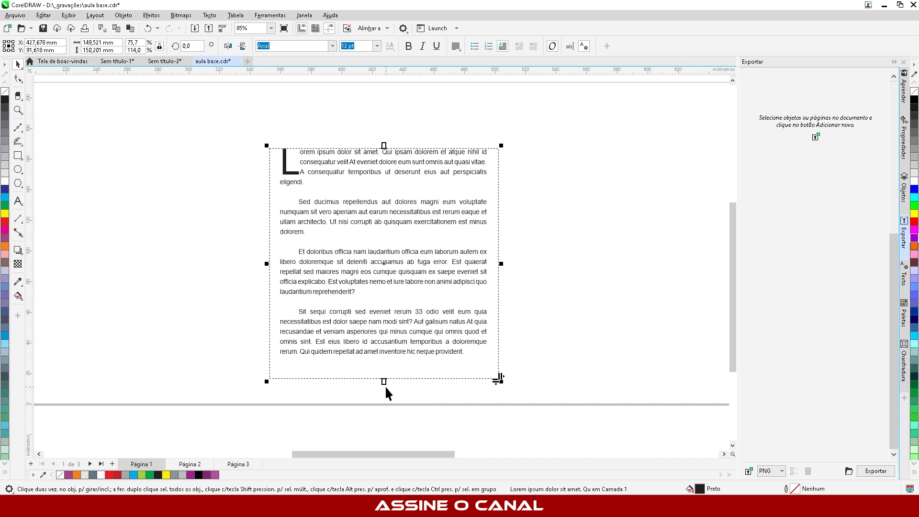
click(323, 113)
scroll(323, 113, down, 1)
scroll(356, 329, down, 4)
scroll(356, 329, up, 4)
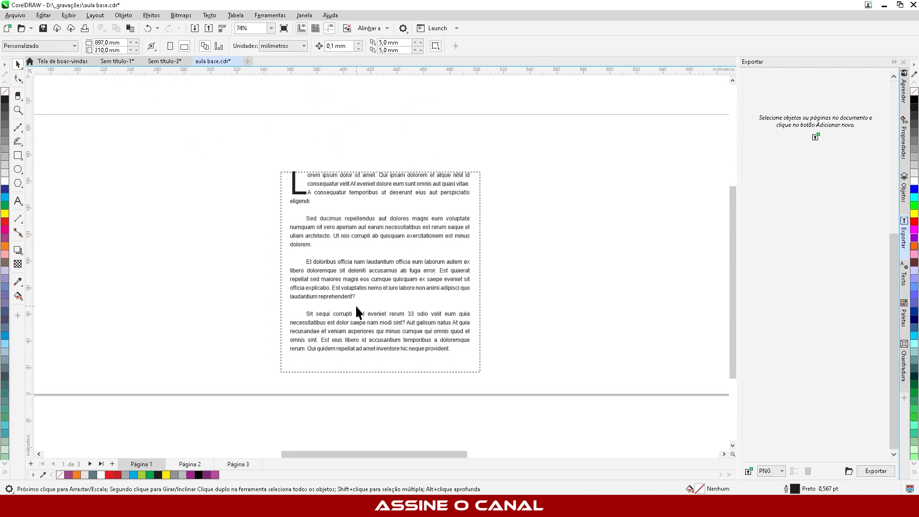
scroll(357, 311, up, 2)
Step: Select the text frame, check the Text docker's settings, and display its character settings in the Properties docker
click(374, 248)
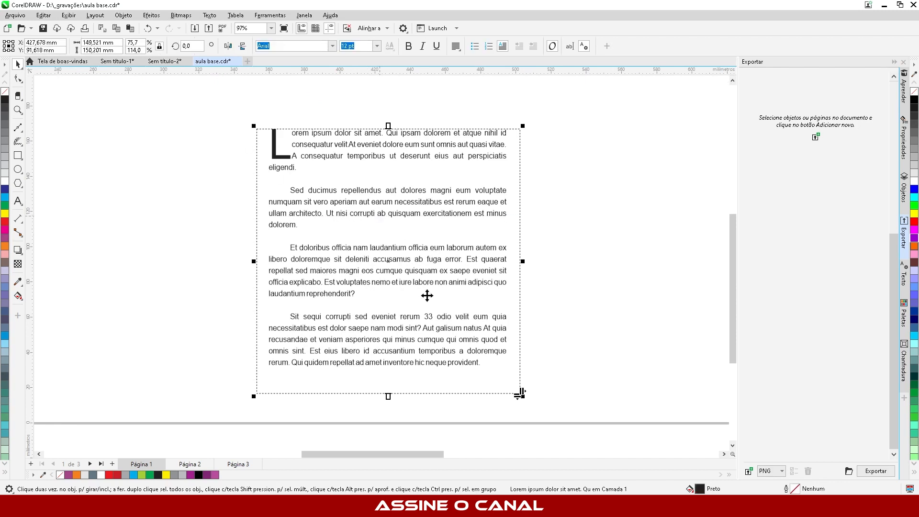
click(305, 15)
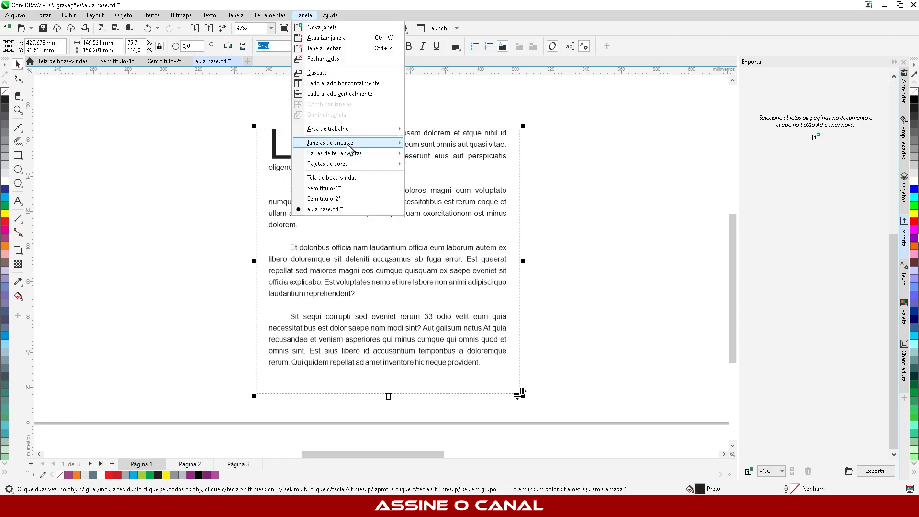
mouse_move(348, 145)
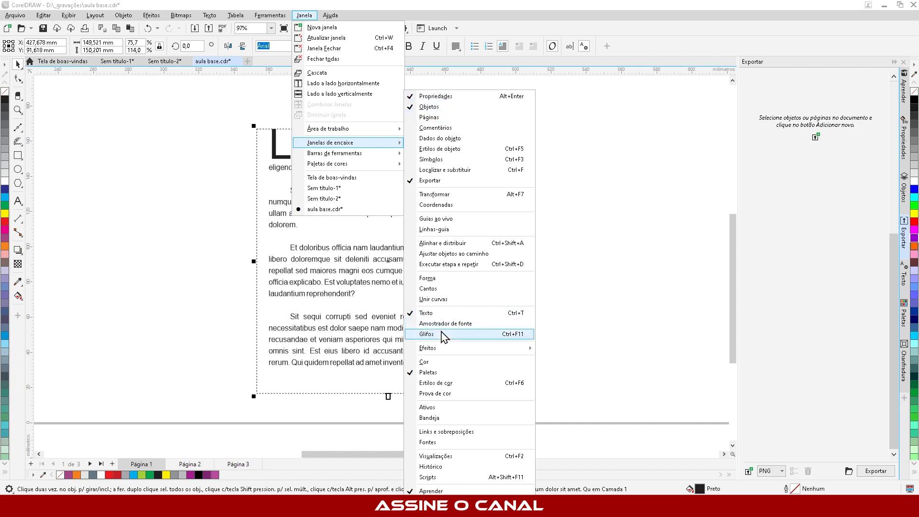
click(148, 263)
click(323, 262)
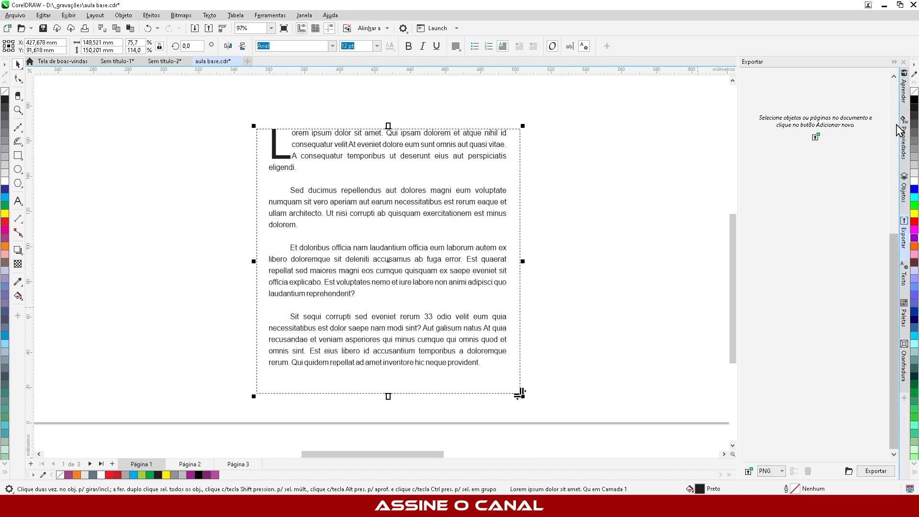
click(904, 147)
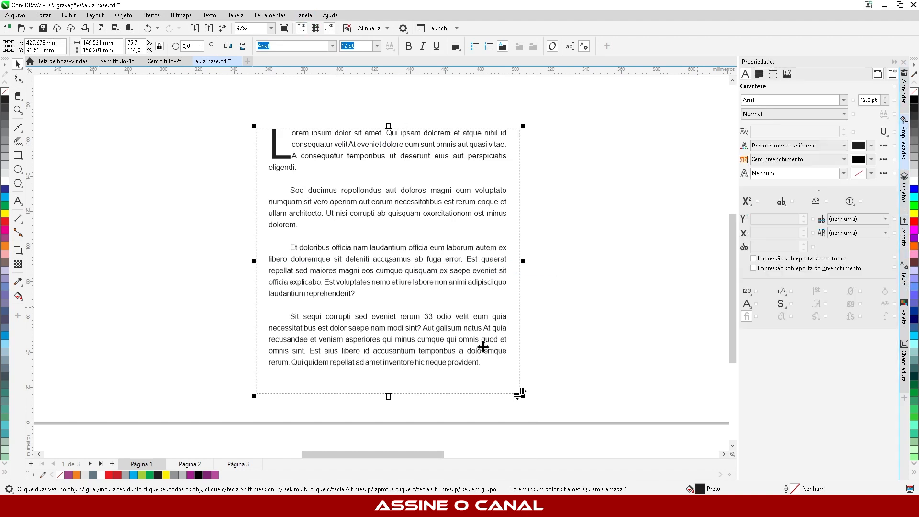
click(906, 283)
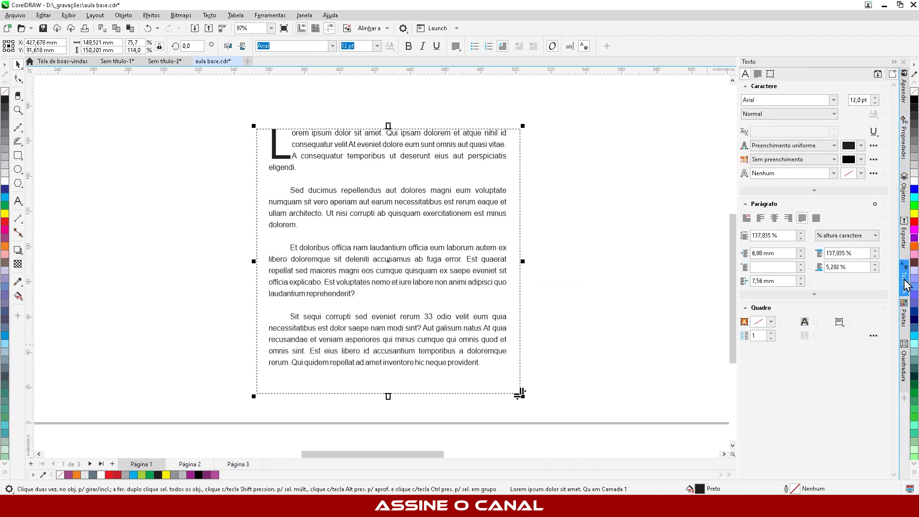
click(904, 143)
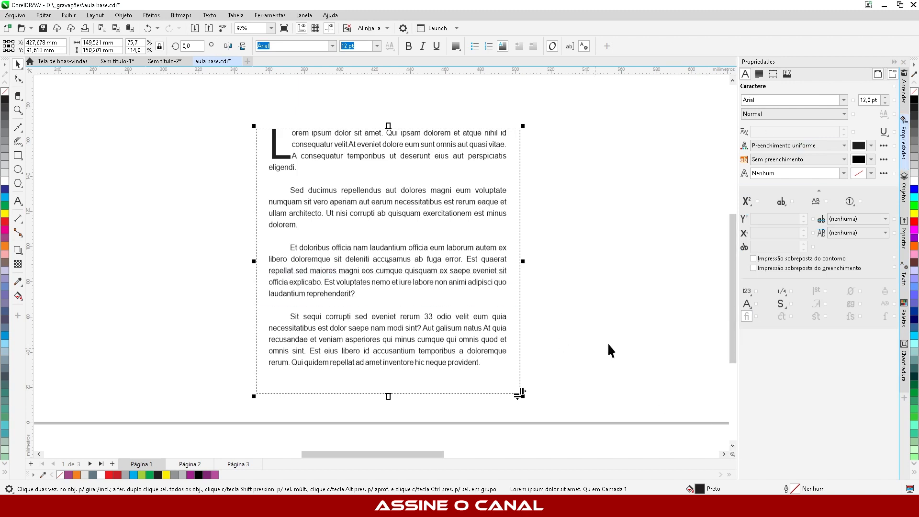
Step: Enter text editing in the frame, select all its text and turn off standard ligatures
click(623, 338)
click(344, 251)
double_click(346, 249)
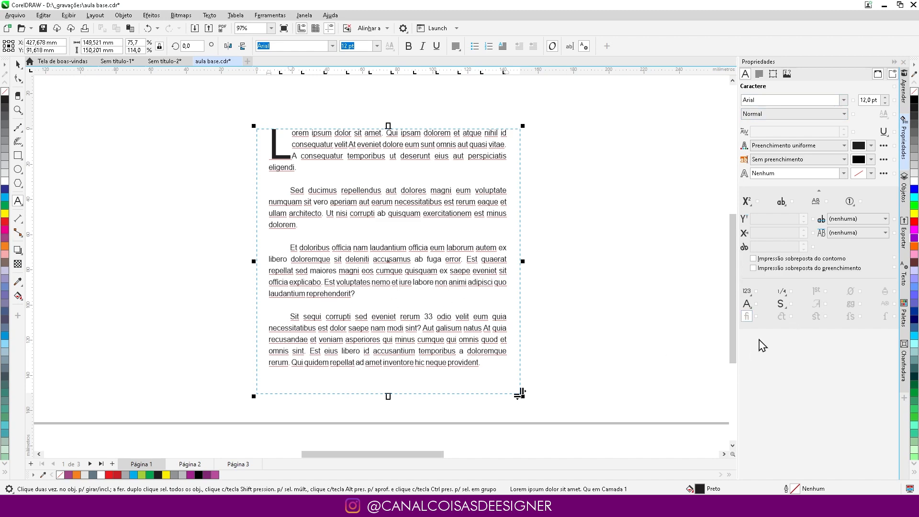
click(748, 318)
key(ctrl+a)
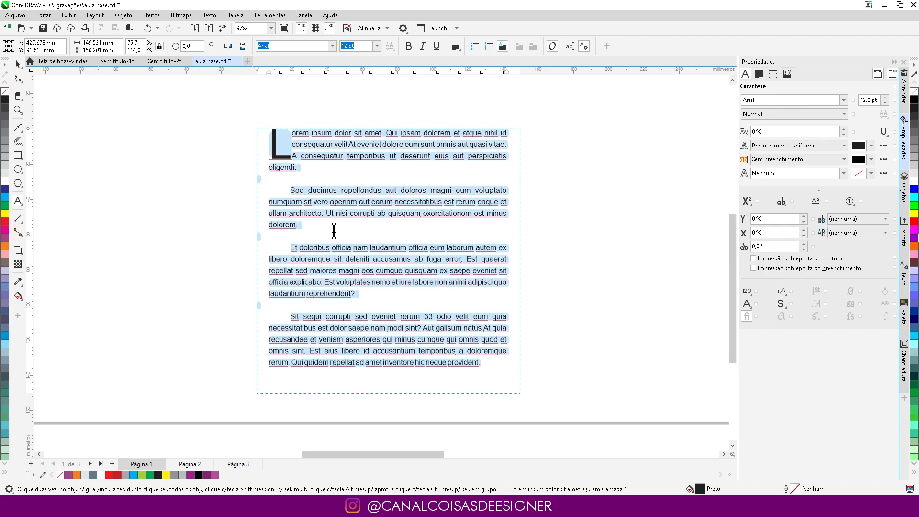
click(748, 318)
Step: Examine the word "officia" close up while switching standard ligatures on and off for the selected text
scroll(364, 276, up, 2)
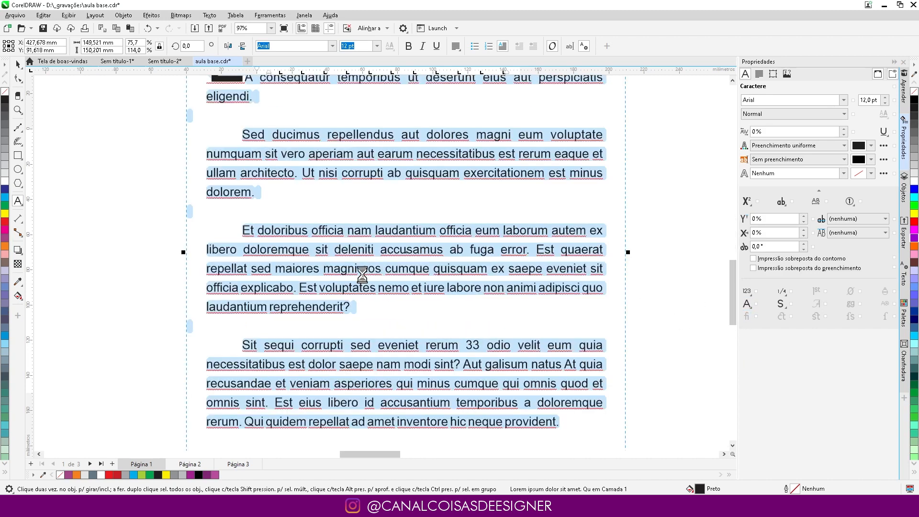
scroll(462, 186, up, 4)
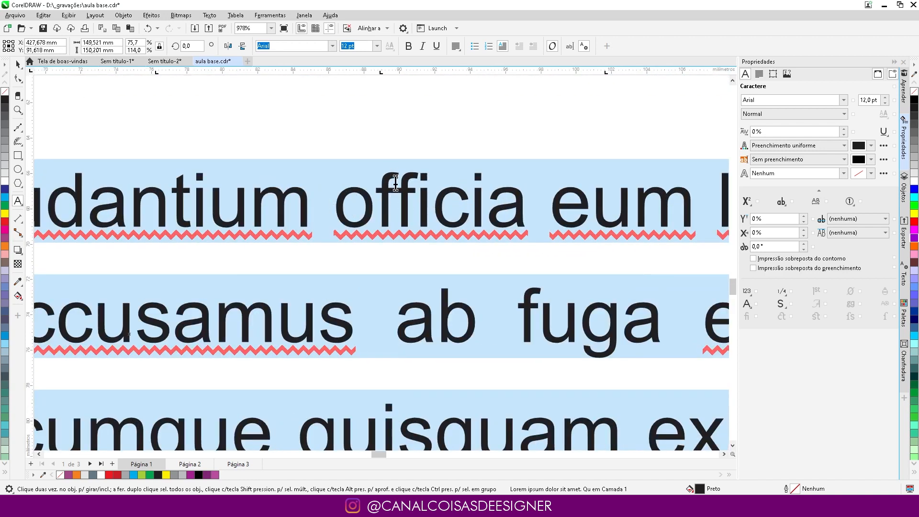
click(748, 317)
scroll(400, 198, up, 2)
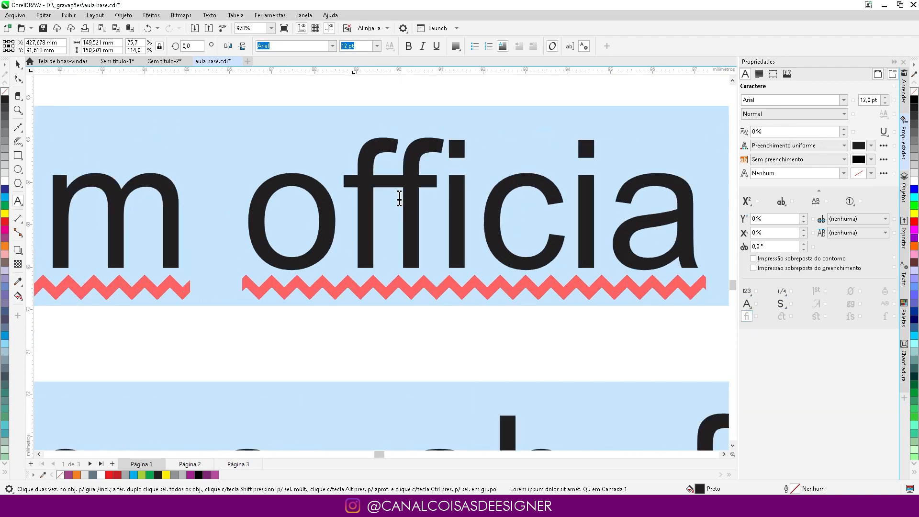
scroll(695, 301, up, 1)
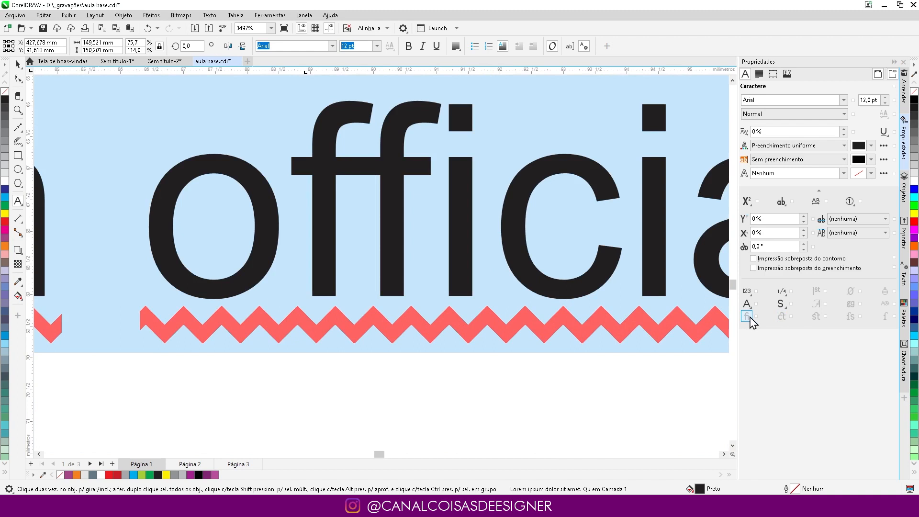
click(748, 318)
click(749, 318)
scroll(403, 260, down, 8)
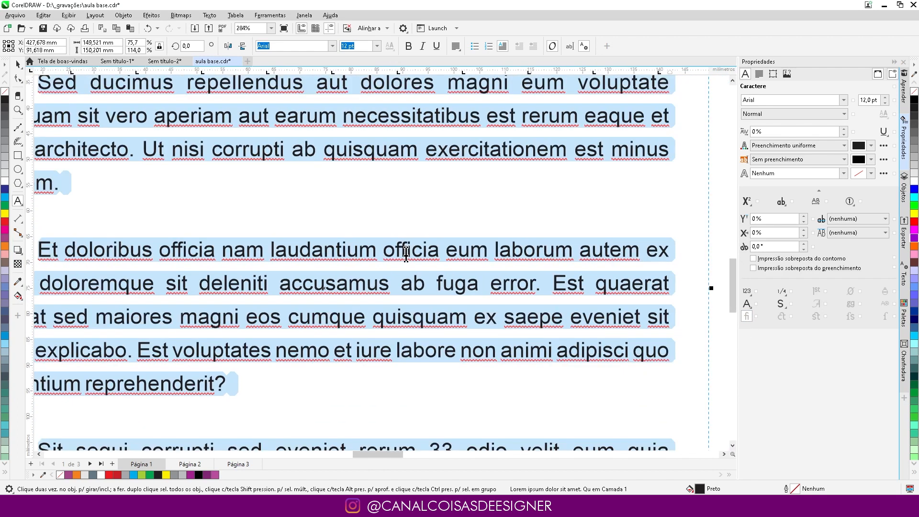
Step: Try stylistic alternative 2 (Alternativa estilística 2) on the selected paragraph text and reopen the stylistic alternates list
scroll(399, 254, down, 2)
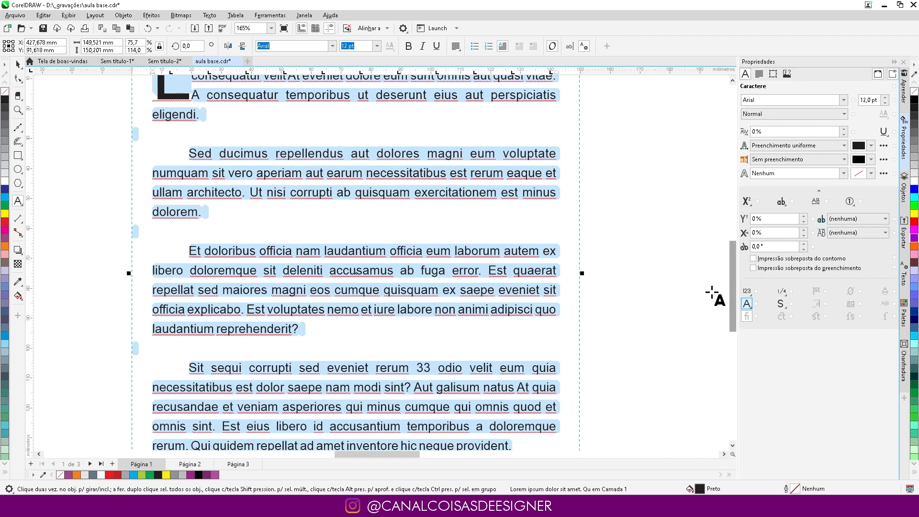
click(748, 305)
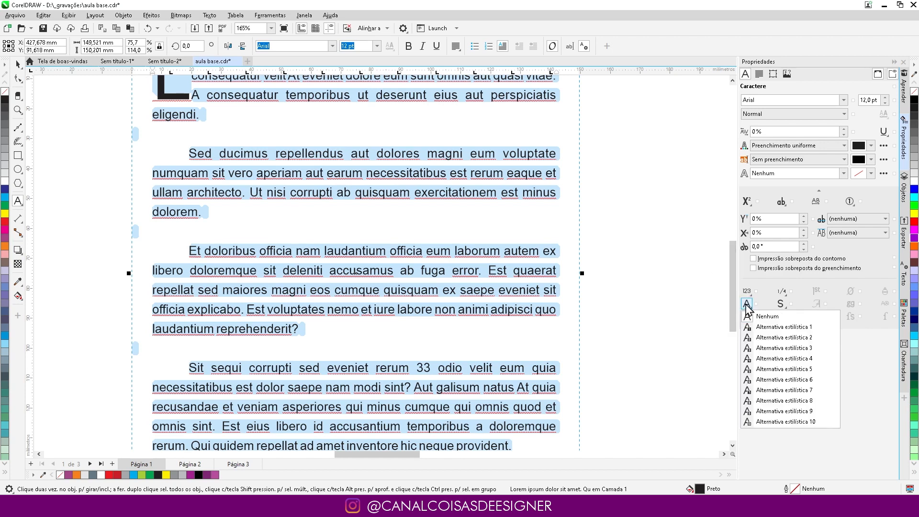
click(770, 338)
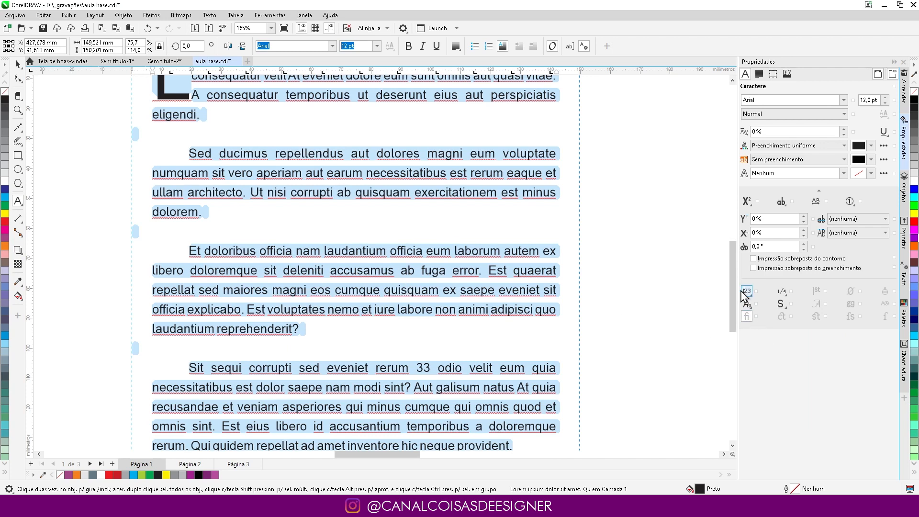
click(748, 305)
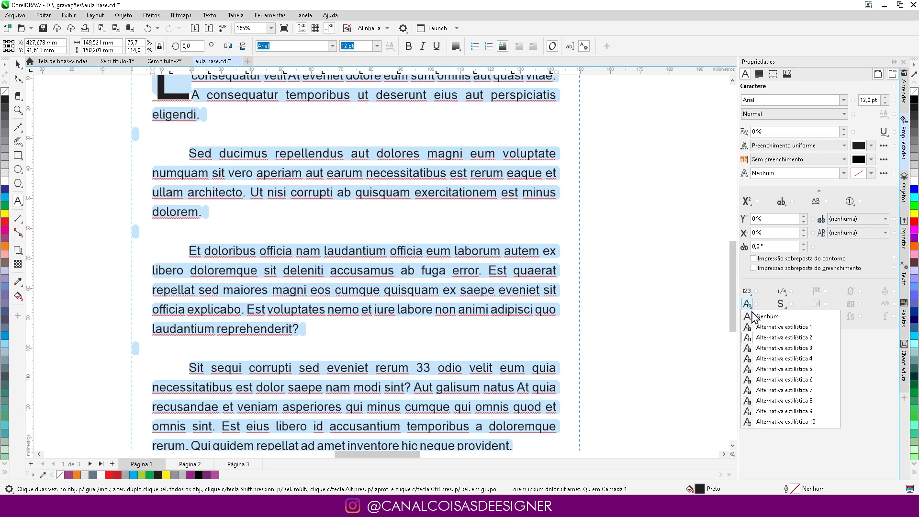
click(467, 309)
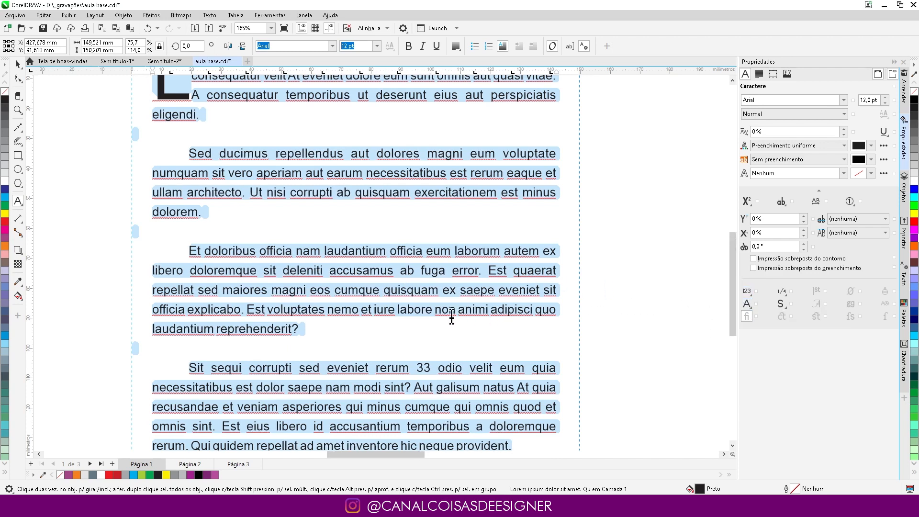
Step: In the selected text's paragraph settings, set the first-line indent to about 6.88 mm and the left indent to 10 mm
scroll(452, 316, down, 2)
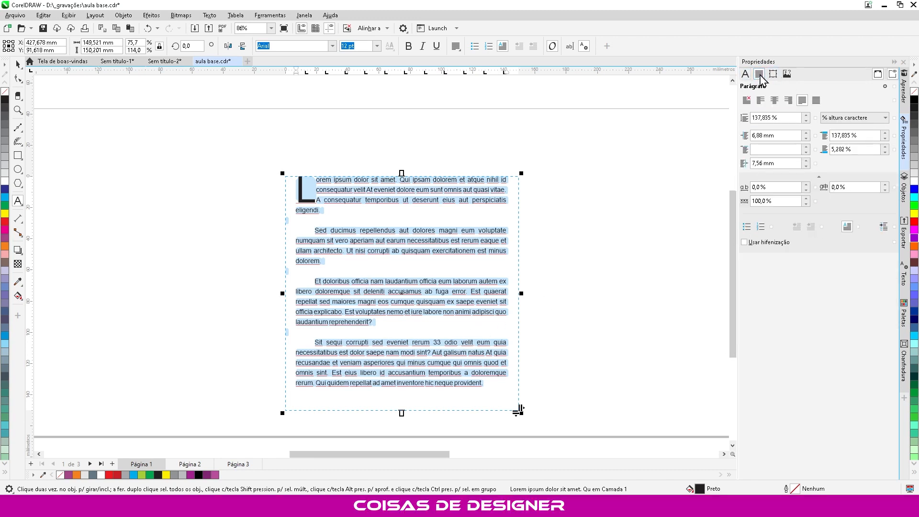
click(760, 74)
drag(295, 73, 296, 73)
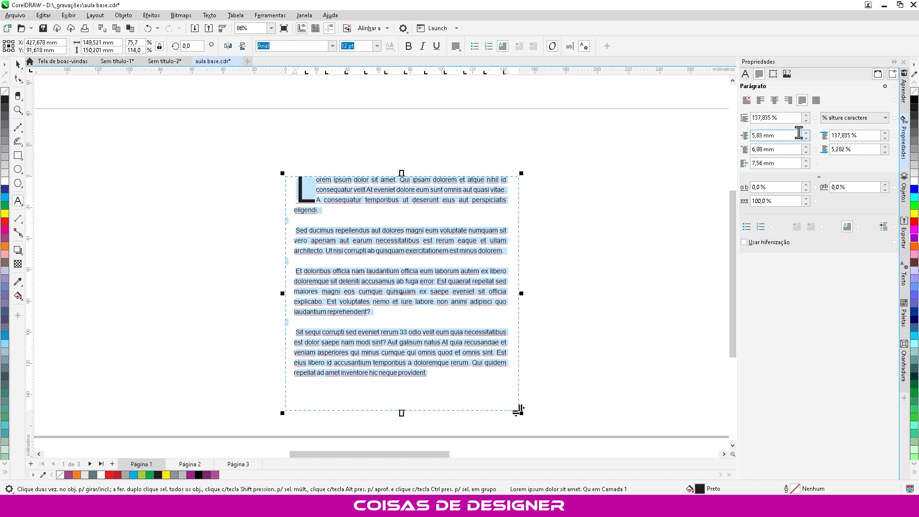
drag(783, 136, 687, 135)
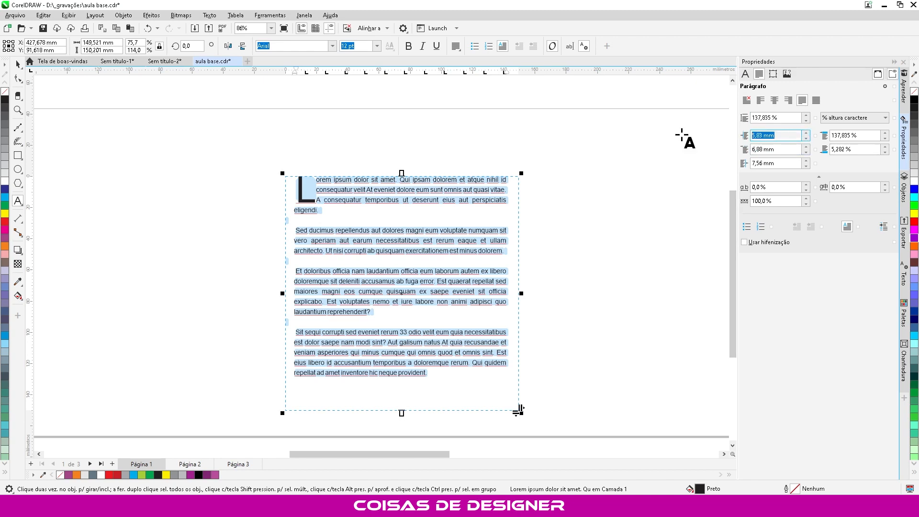
text(10)
key(Return)
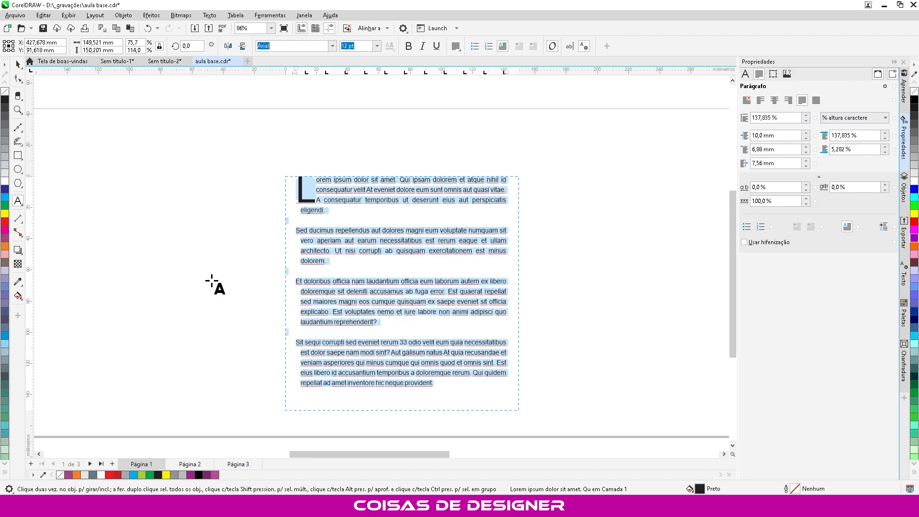
Step: Stretch the frame's line spacing with the Shape tool to about 139.18 %, and set the line spacing to 100 %
click(18, 78)
mouse_move(278, 414)
mouse_down()
mouse_move(281, 355)
mouse_move(281, 416)
mouse_up()
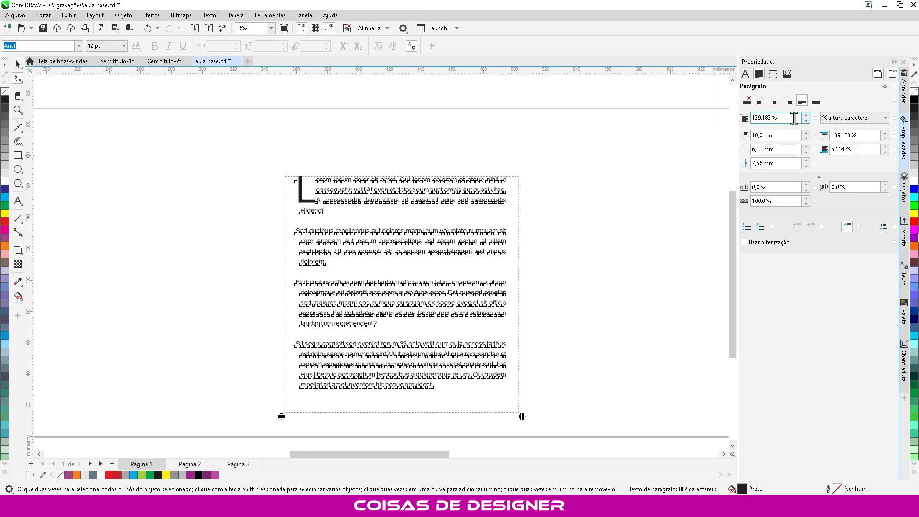
click(794, 118)
text(100)
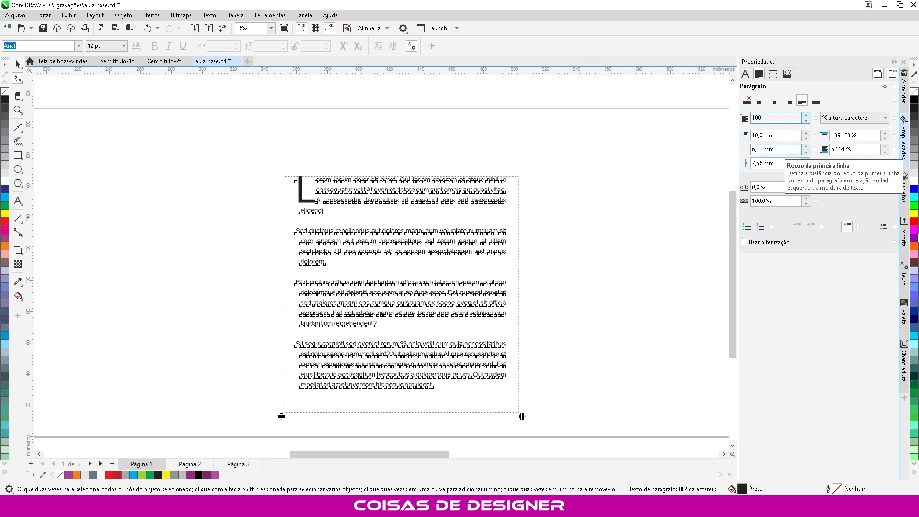
key(Return)
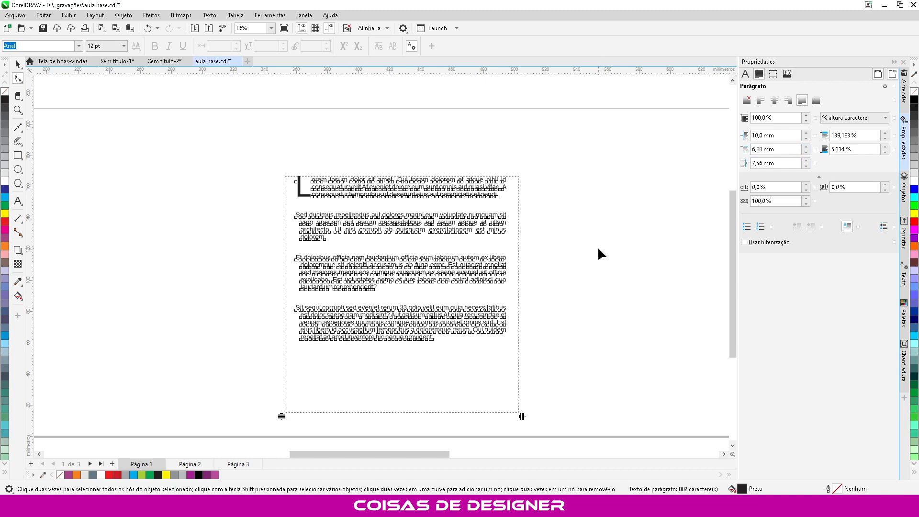
Step: Set the paragraph text's line spacing to 130 %, then deselect the frame and inspect the text up close
drag(786, 117, 728, 117)
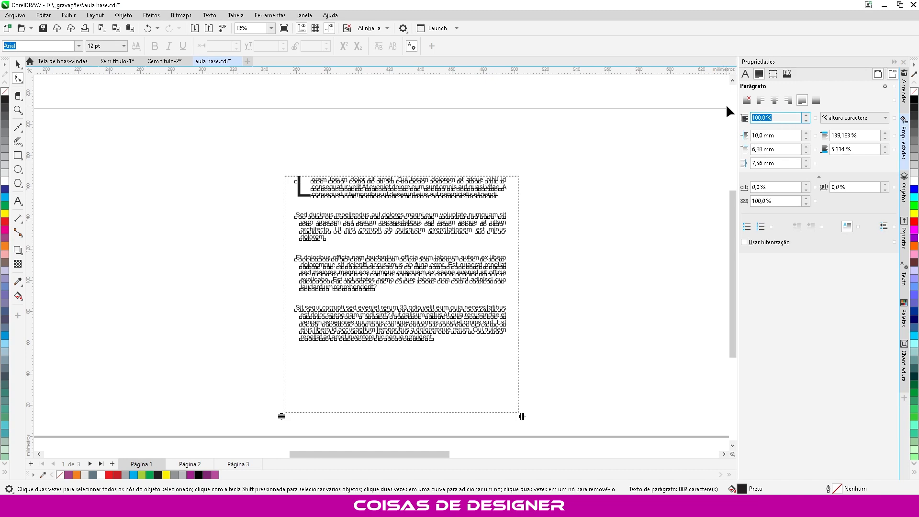
text(130)
key(Return)
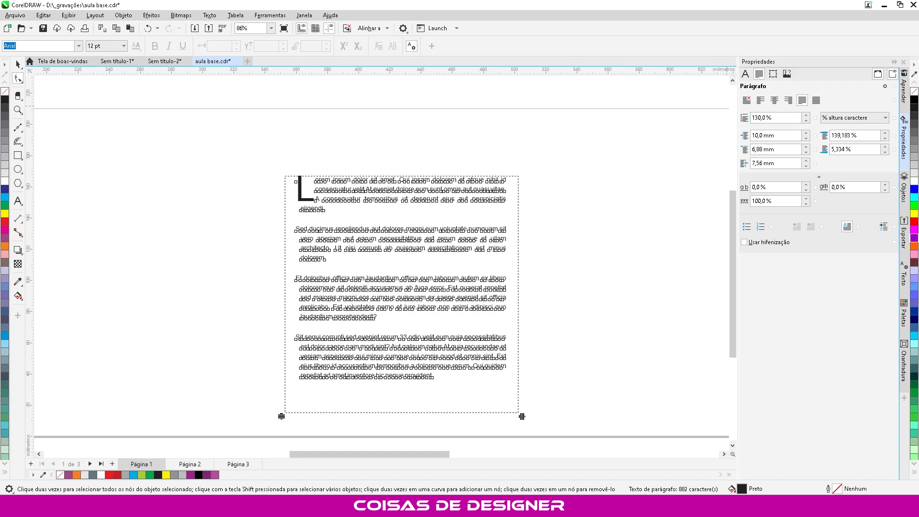
click(18, 64)
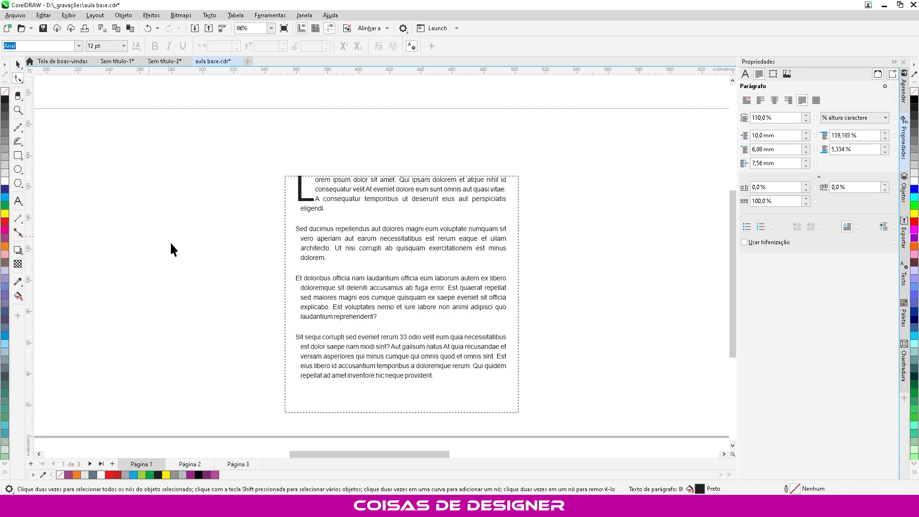
scroll(424, 181, up, 3)
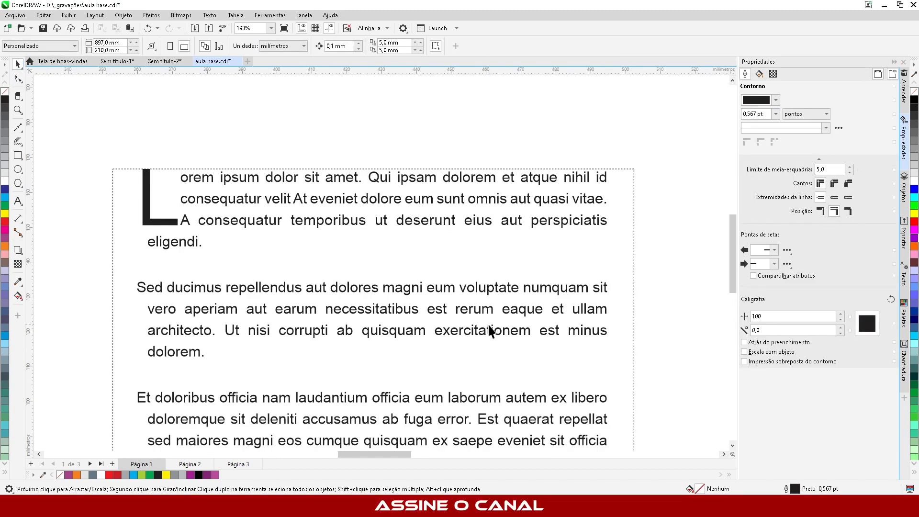
scroll(405, 182, down, 3)
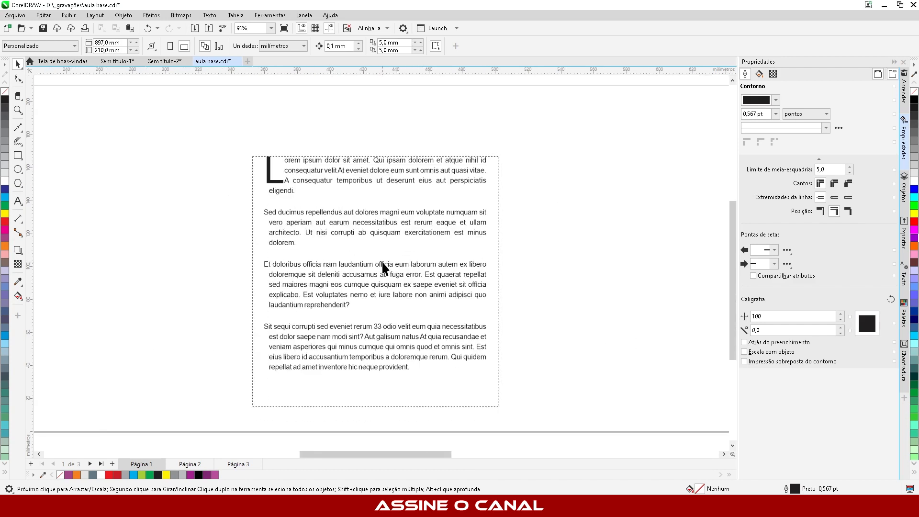
Step: Select the frame's text and reduce its ruler indents to about 3.2 mm left and 4.07 mm for the first line, then deselect the frame
click(285, 276)
key(F8)
drag(438, 359, 253, 169)
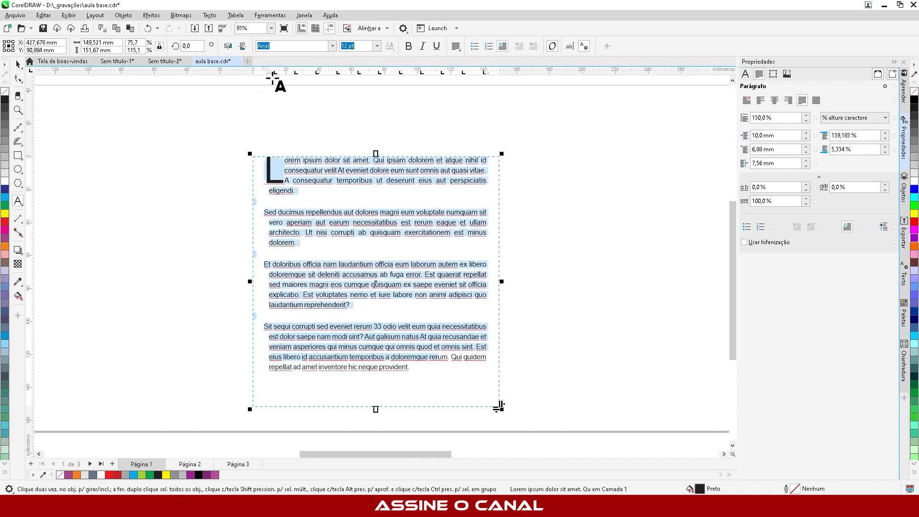
mouse_move(268, 74)
mouse_down()
mouse_move(242, 74)
mouse_move(261, 72)
mouse_up()
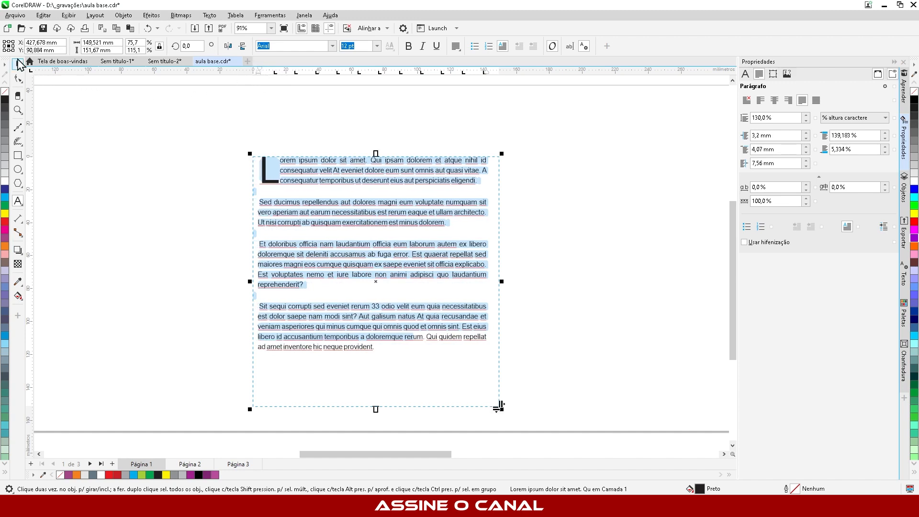
click(20, 64)
click(69, 156)
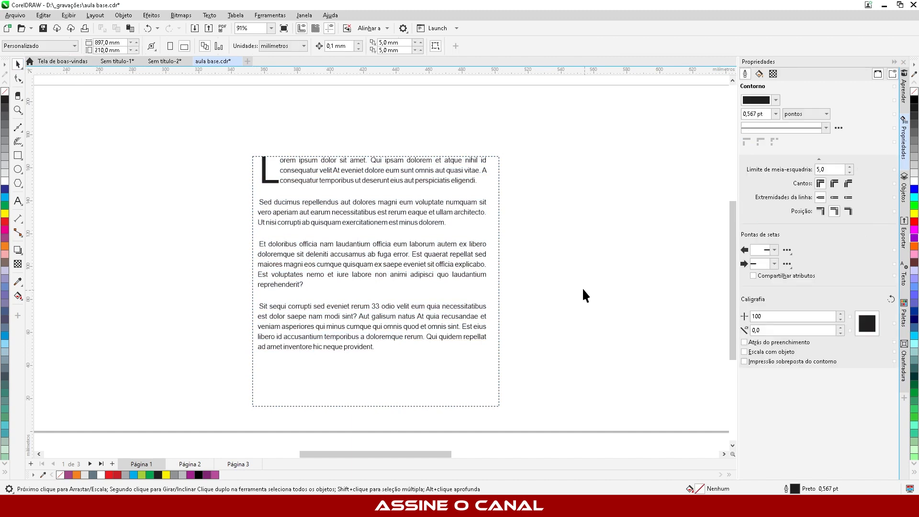
Step: Enter text editing in the frame, select the paragraph starting "Et doloribus" and set its character spacing to -10 %
click(434, 264)
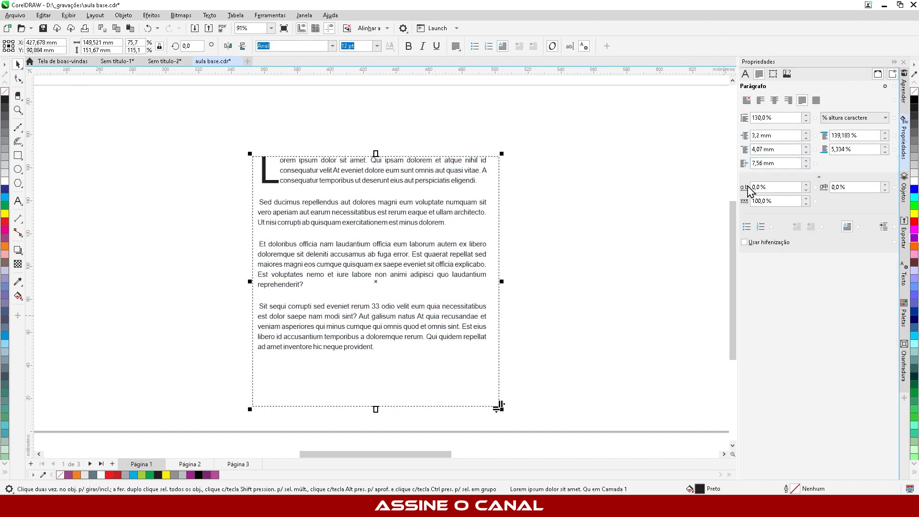
double_click(435, 264)
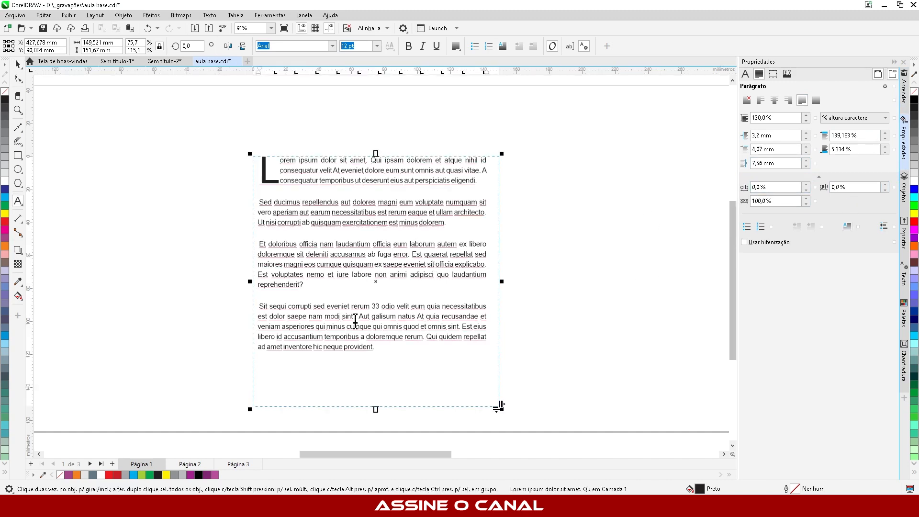
click(381, 345)
drag(375, 347, 244, 310)
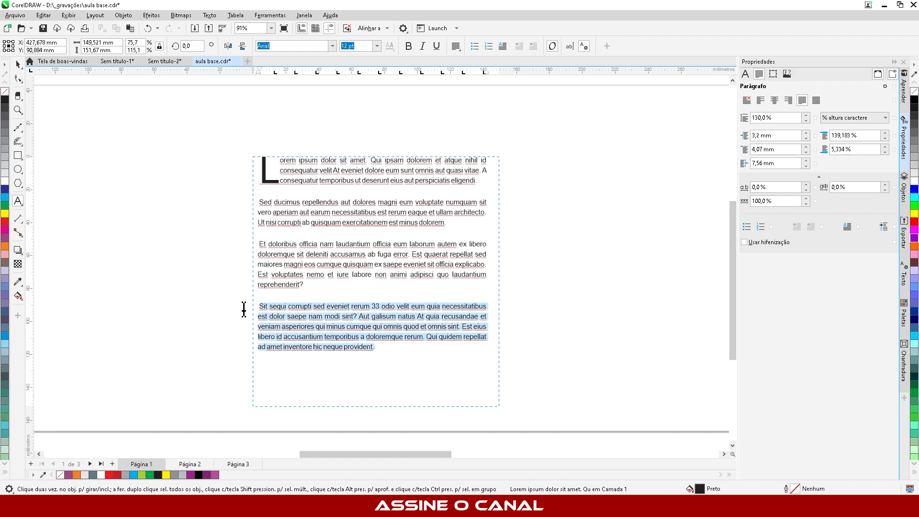
click(450, 202)
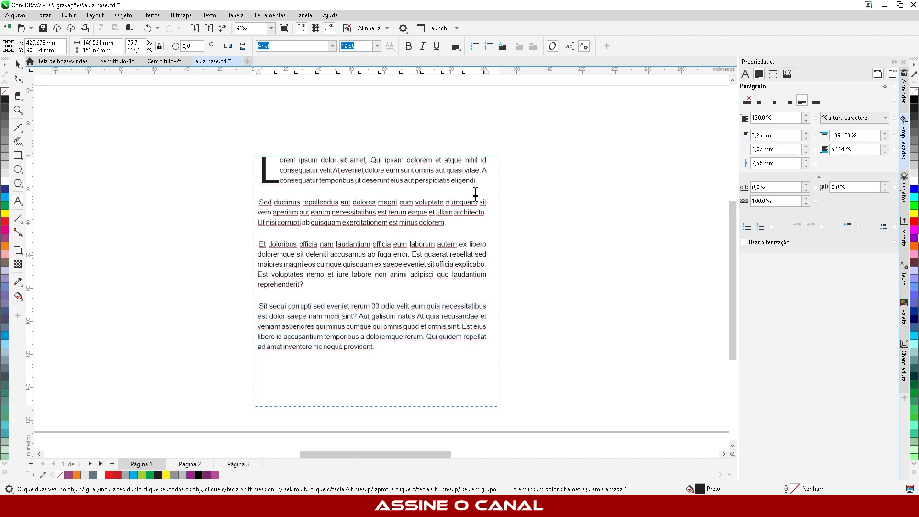
click(454, 223)
drag(310, 286, 238, 244)
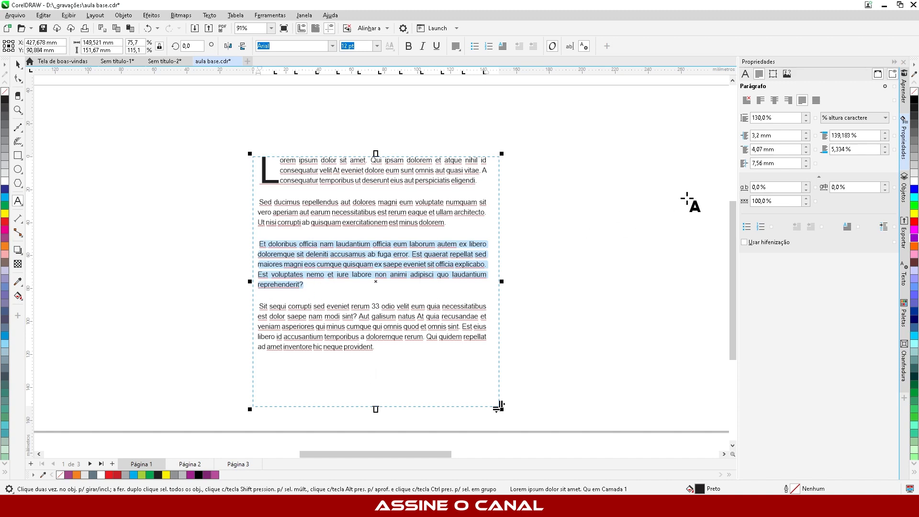
click(807, 190)
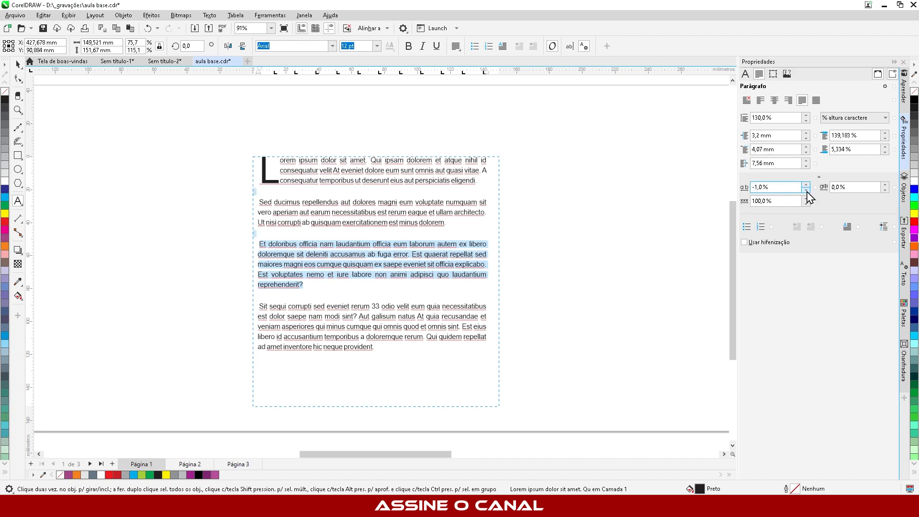
click(807, 191)
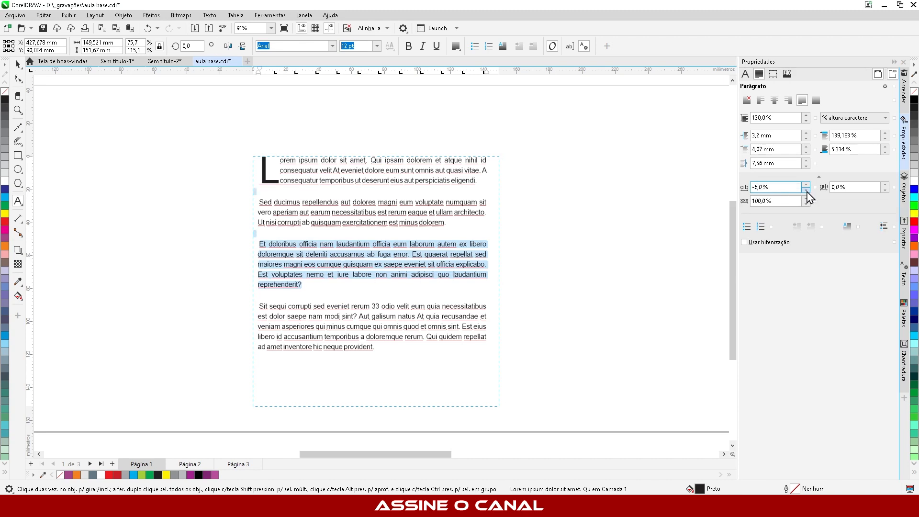
double_click(758, 189)
text(-10)
key(Return)
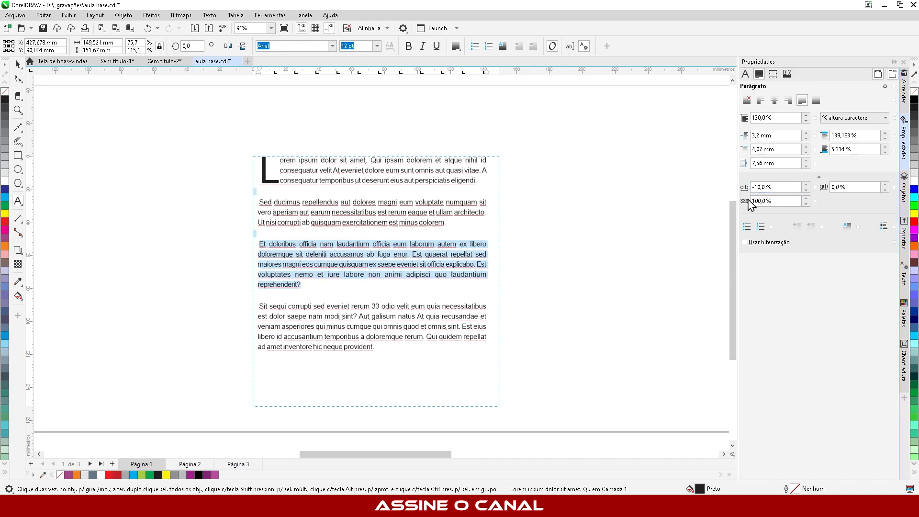
Step: Try a character spacing of -30 % on the "Et doloribus" paragraph
double_click(759, 186)
text(3)
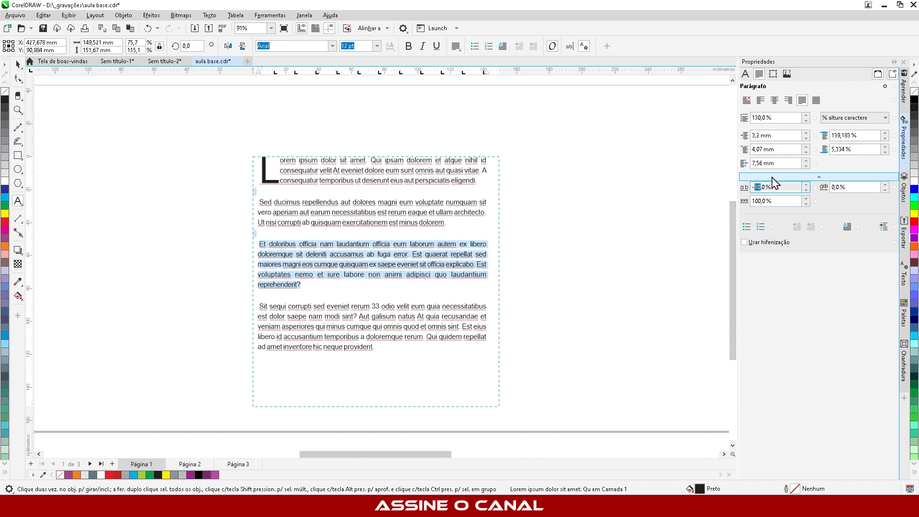
key(Return)
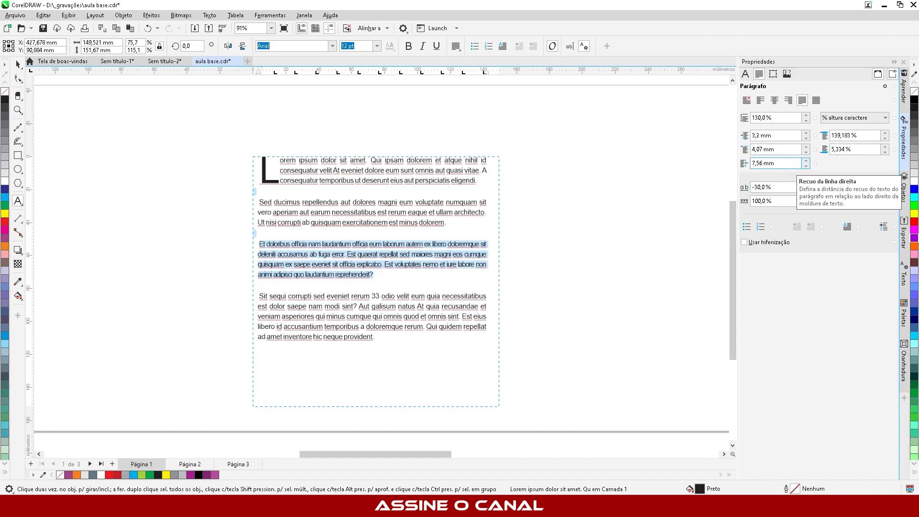
click(389, 311)
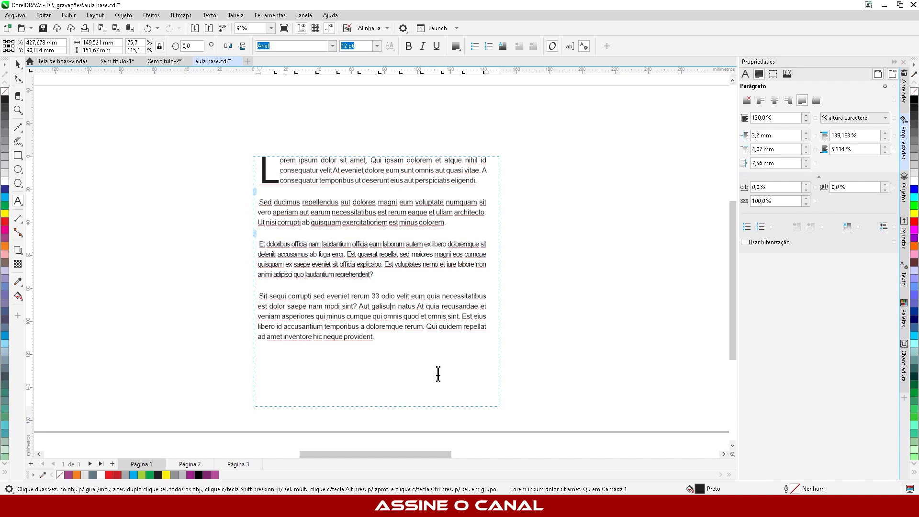
Step: Reselect the "Et doloribus" paragraph, set its character spacing to -20 % and clear the selection
key(Escape)
drag(377, 271, 255, 247)
click(756, 187)
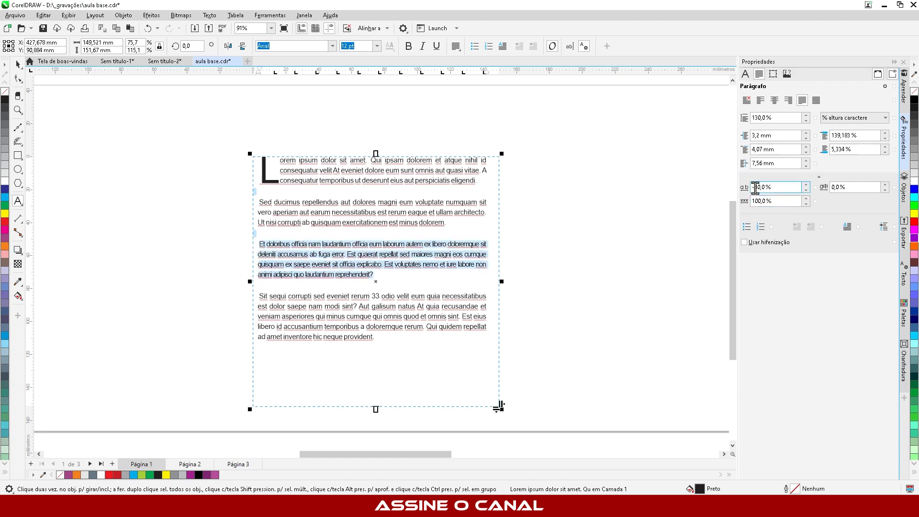
text(-2)
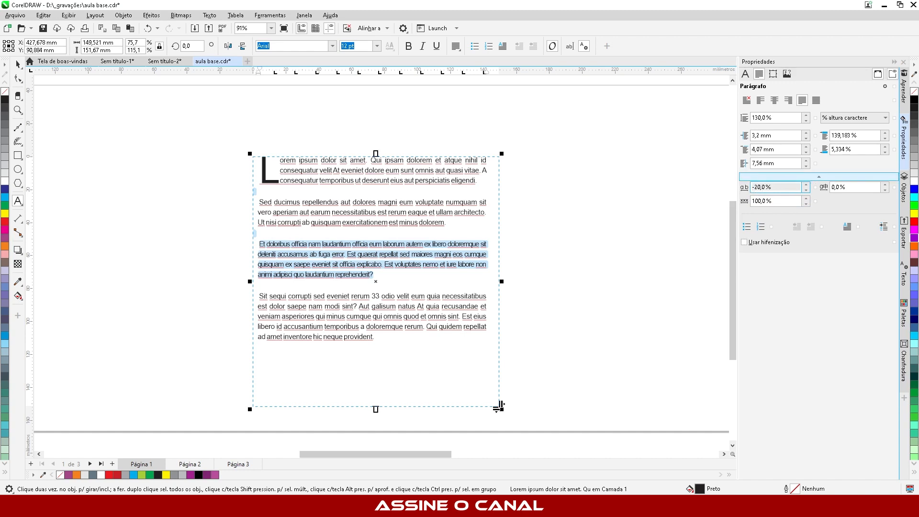
click(431, 317)
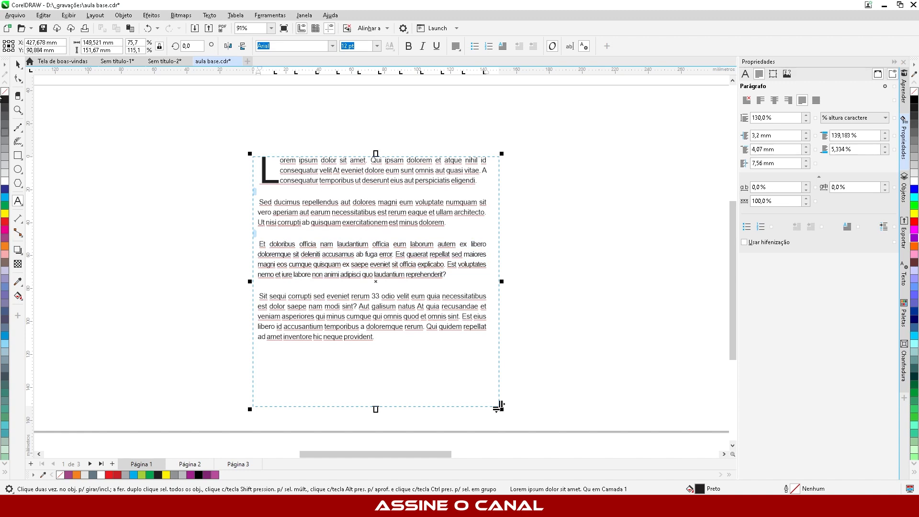
Step: Reselect the "Et doloribus" paragraph in the frame and raise its character spacing to about -9 %
click(18, 79)
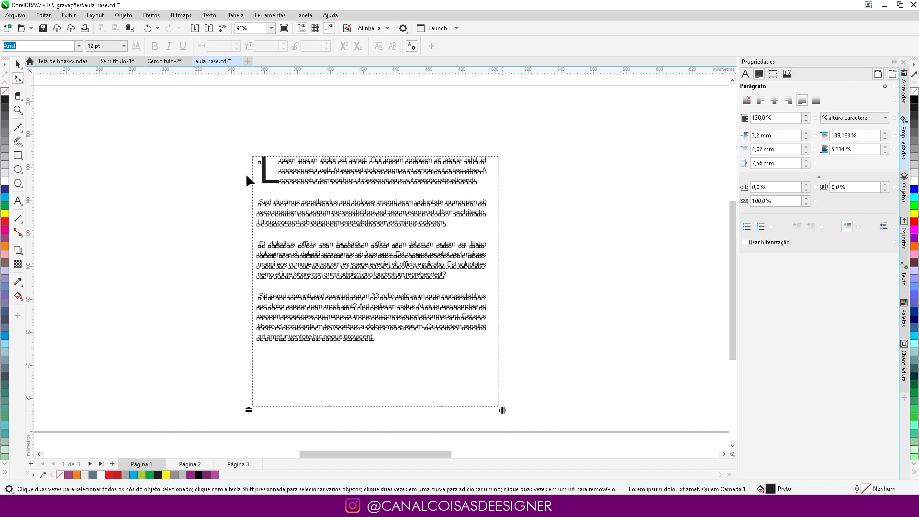
click(18, 201)
drag(259, 244, 482, 272)
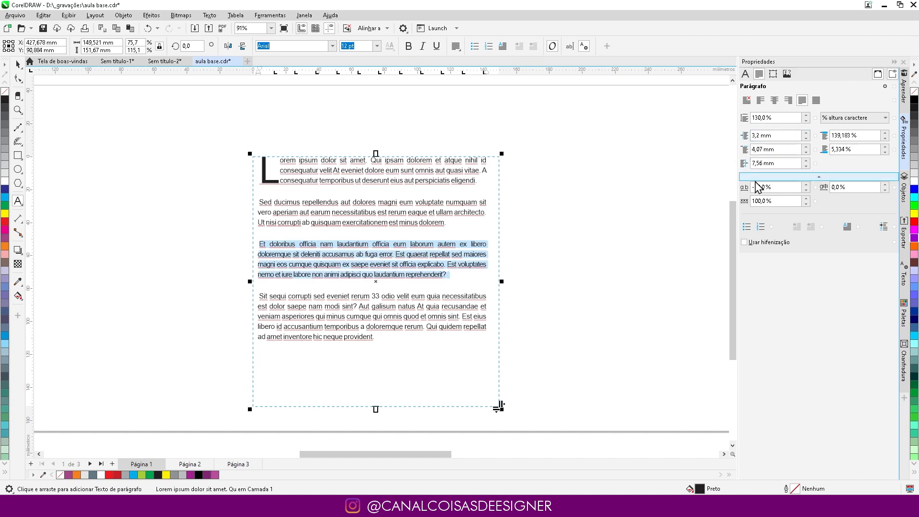
click(807, 188)
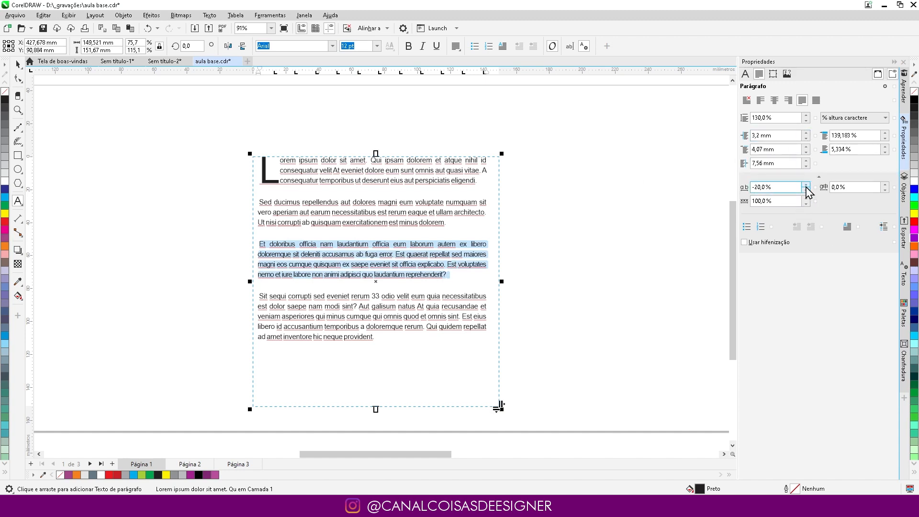
click(806, 186)
click(806, 185)
click(807, 185)
click(807, 186)
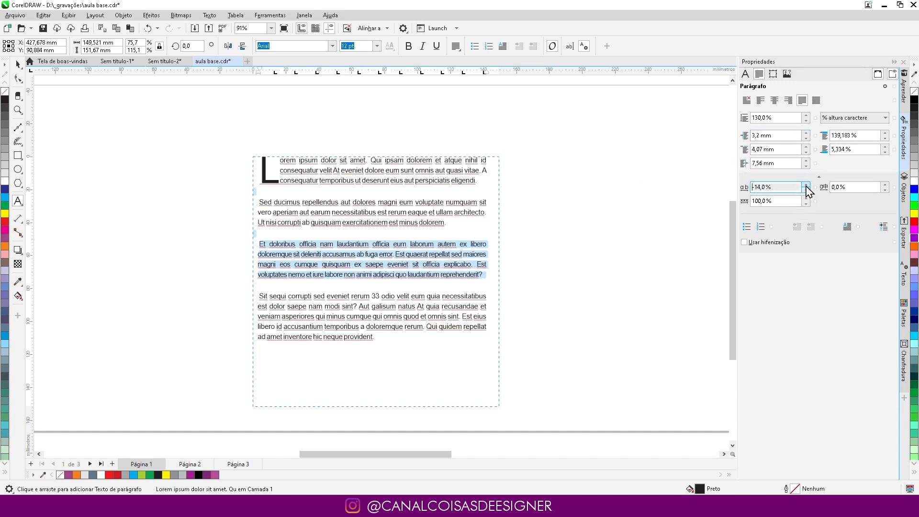
click(807, 185)
click(807, 185)
click(806, 185)
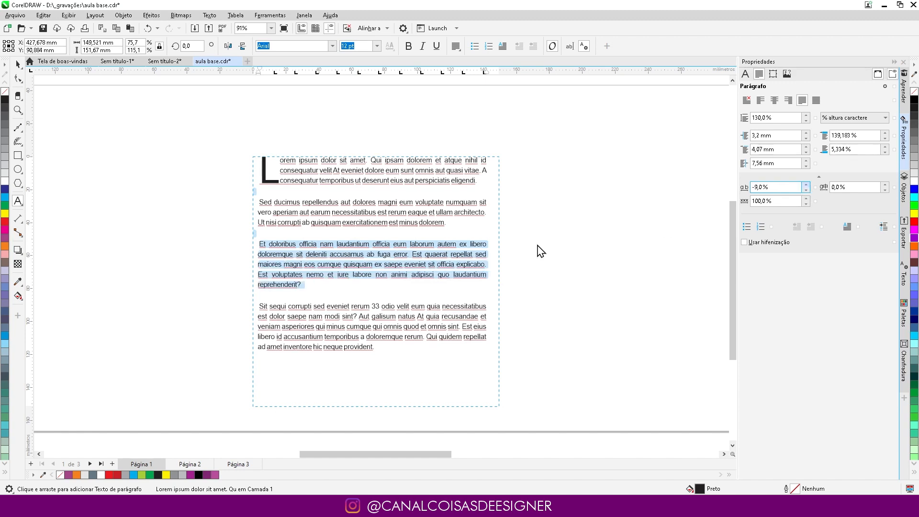
click(806, 185)
click(806, 185)
Step: Lower the "Et doloribus" paragraph's character spacing to -14 % and deselect the frame
click(807, 191)
click(806, 190)
click(806, 190)
click(806, 190)
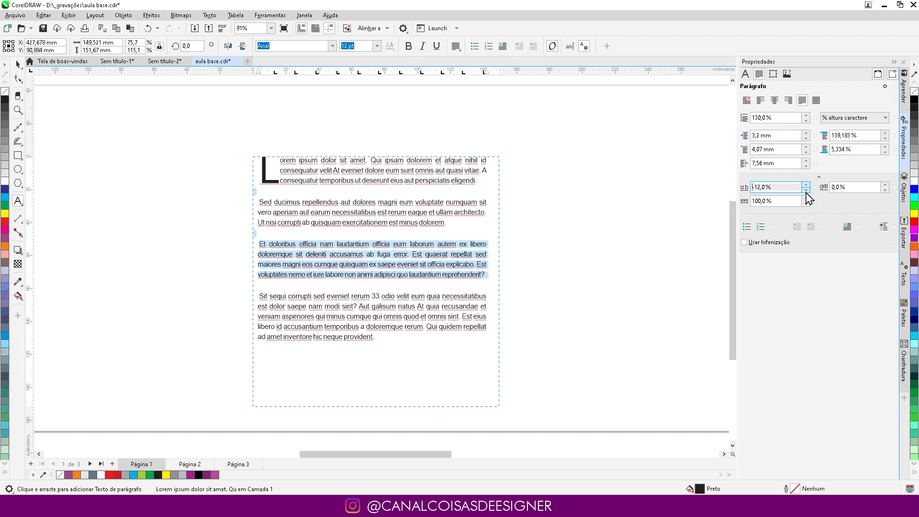
click(807, 190)
click(18, 64)
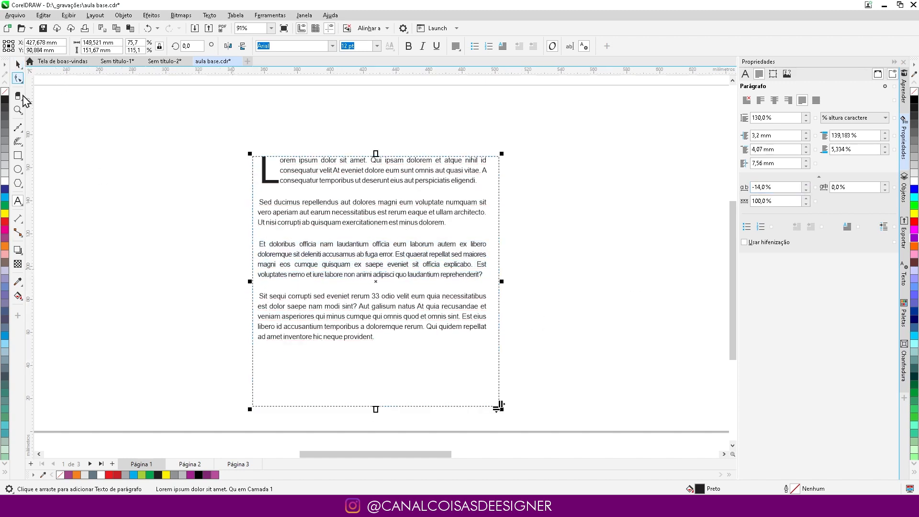
click(188, 233)
click(310, 194)
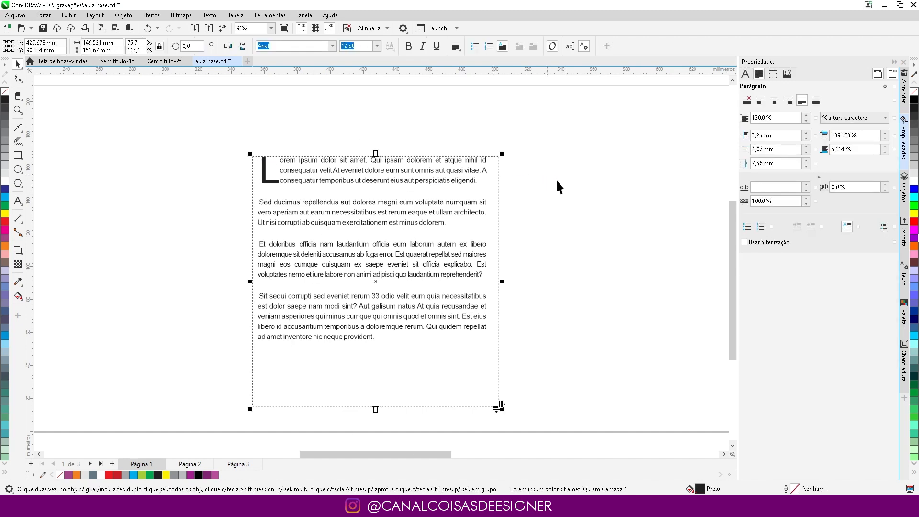
click(576, 192)
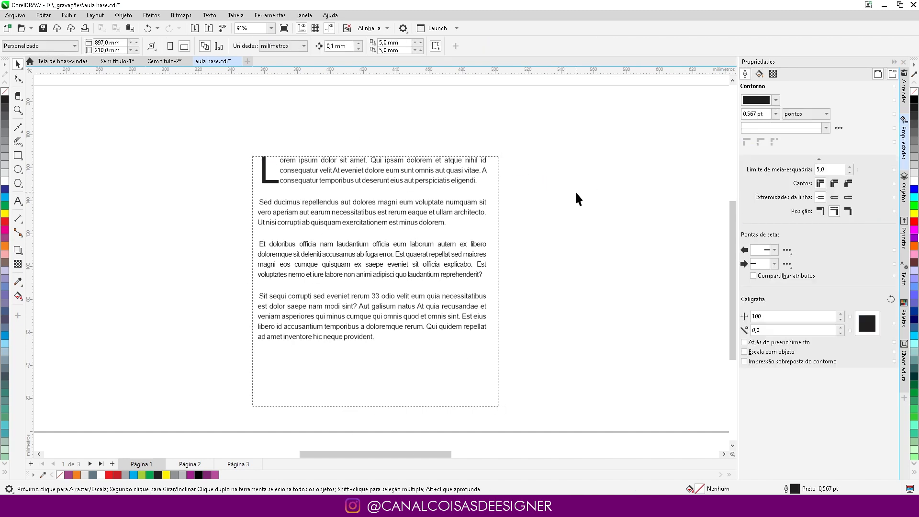
Step: Add the artistic text "Título" in Arial 24 pt on the empty page area beside the paragraph frame
scroll(367, 222, down, 1)
scroll(366, 221, down, 1)
scroll(369, 219, up, 2)
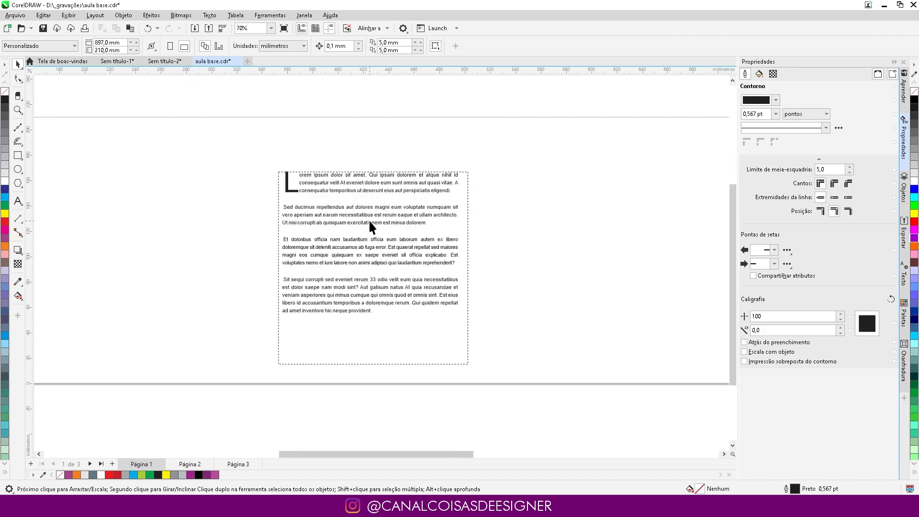
scroll(369, 220, down, 3)
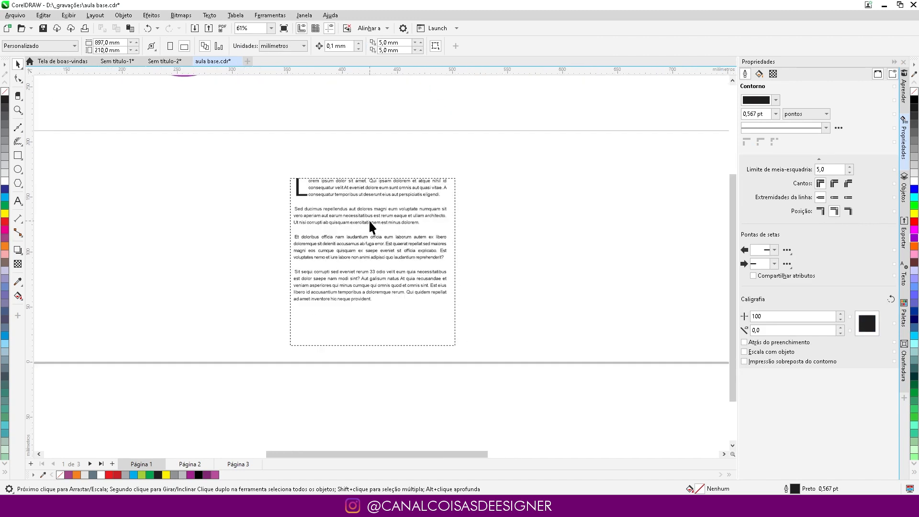
scroll(369, 221, up, 2)
click(374, 221)
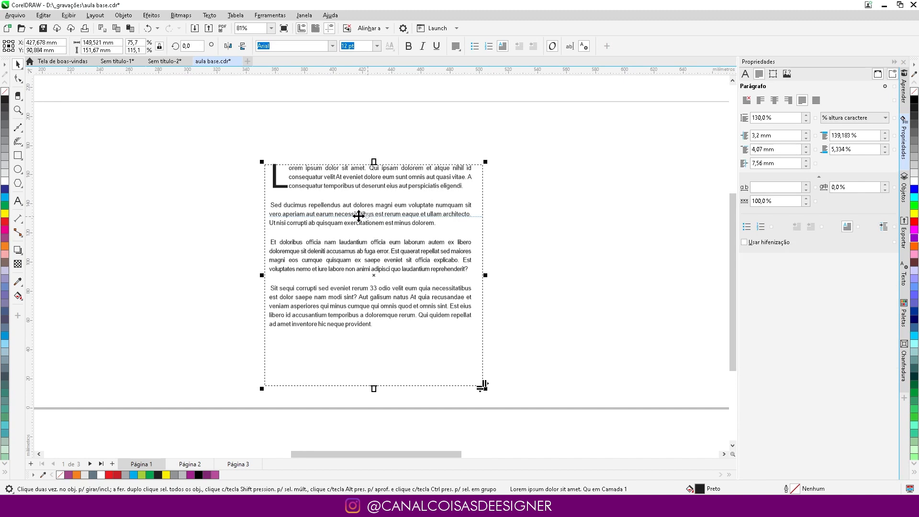
click(18, 202)
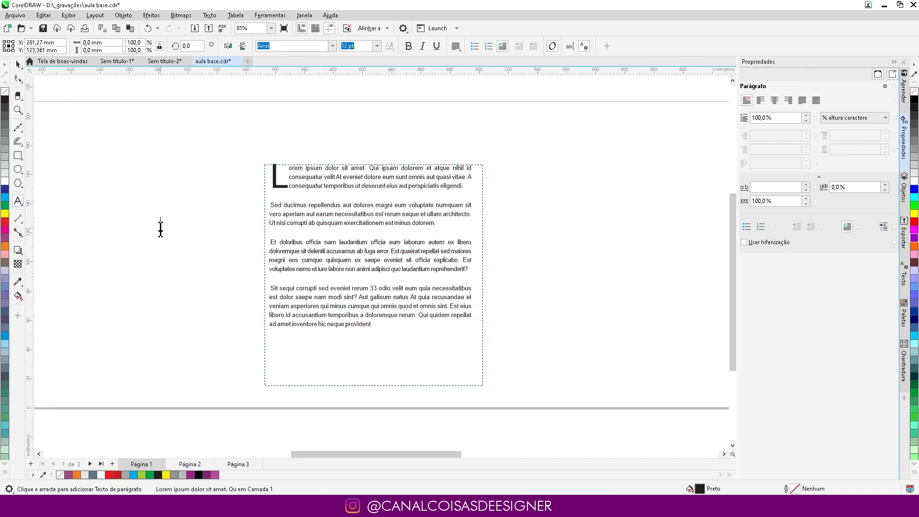
click(161, 228)
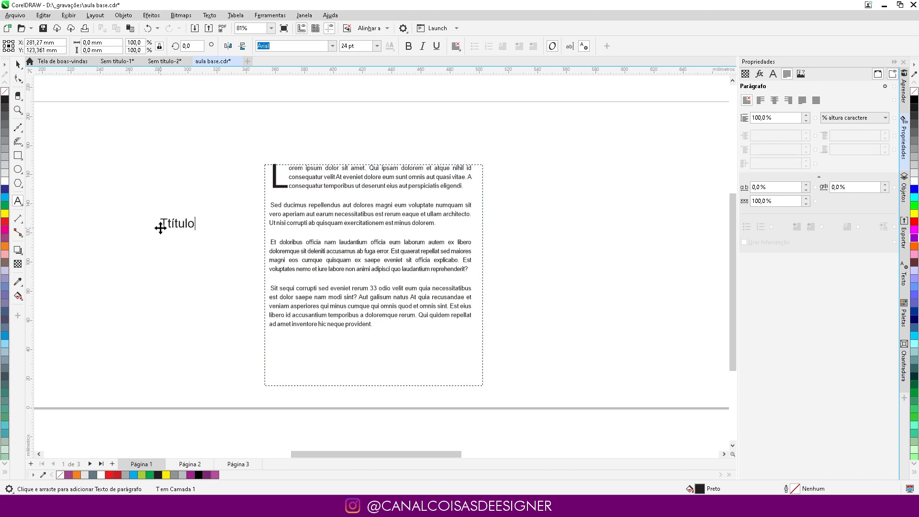
text(Título)
key(Escape)
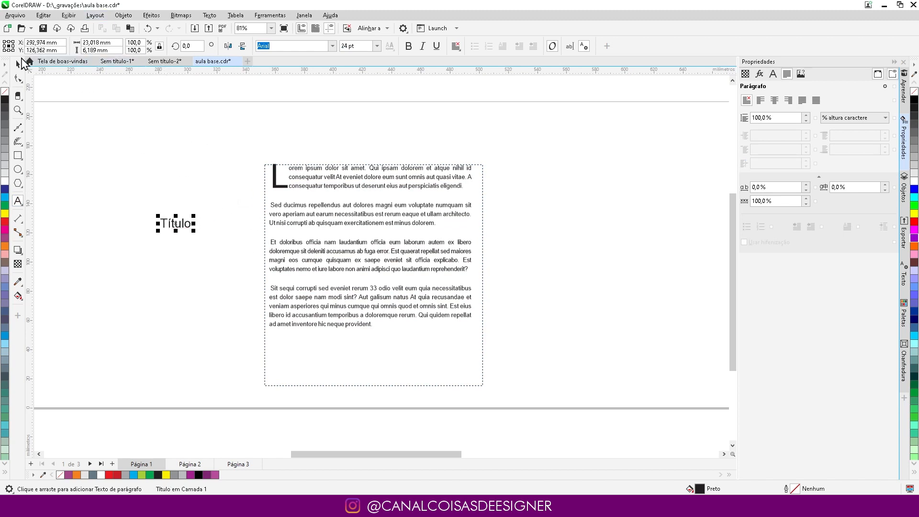
Step: Enlarge "Título" to about 64 pt, place it above the paragraph frame and lower the frame to make room
key(space)
drag(193, 216, 245, 187)
drag(217, 217, 319, 135)
click(323, 194)
drag(323, 187, 322, 245)
Step: Duplicate the title directly beneath itself and change the copy's text to "Subtítulo"
drag(309, 141, 312, 178)
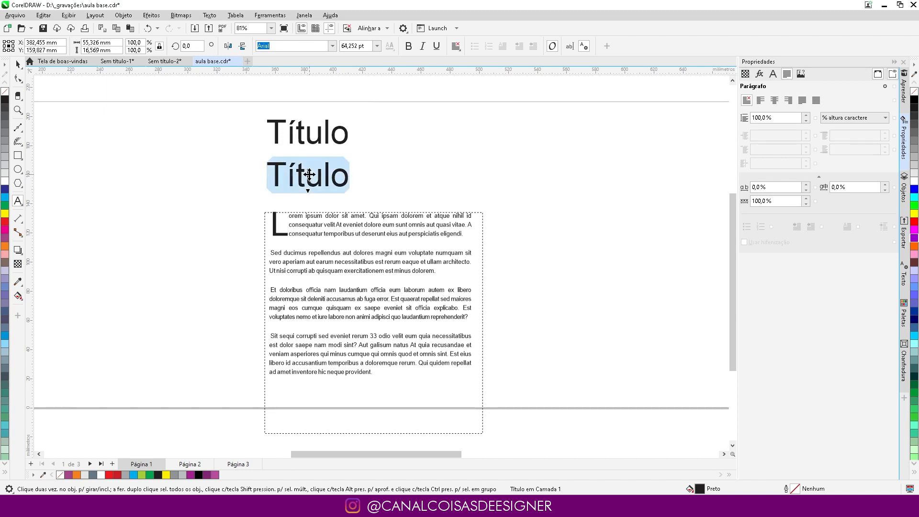
text(Subt)
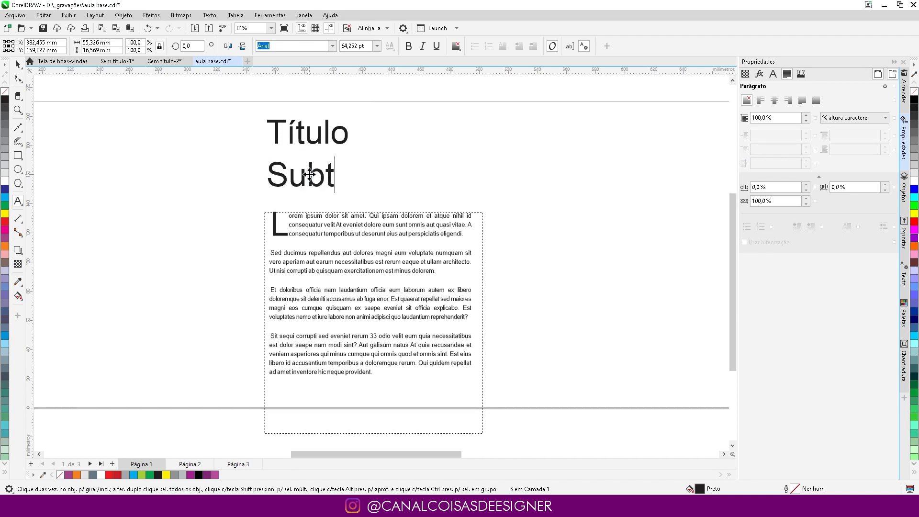
text(ítulo)
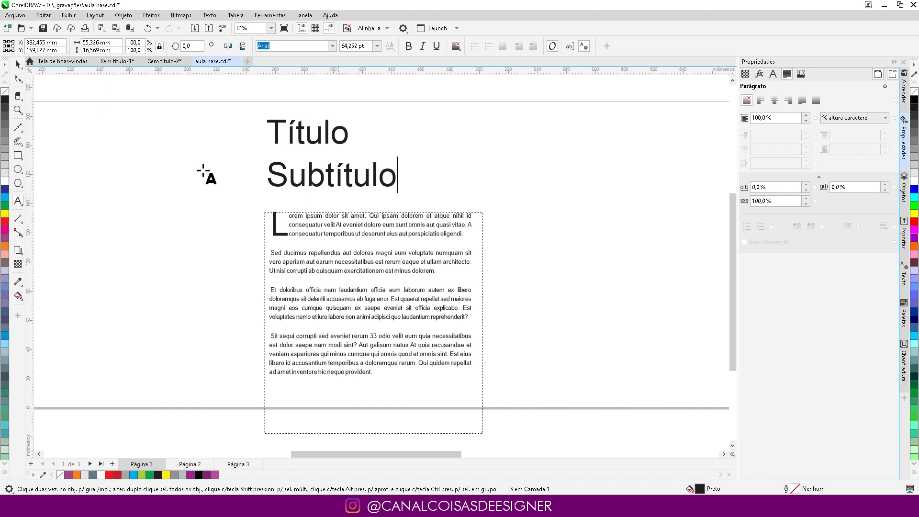
key(Escape)
key(space)
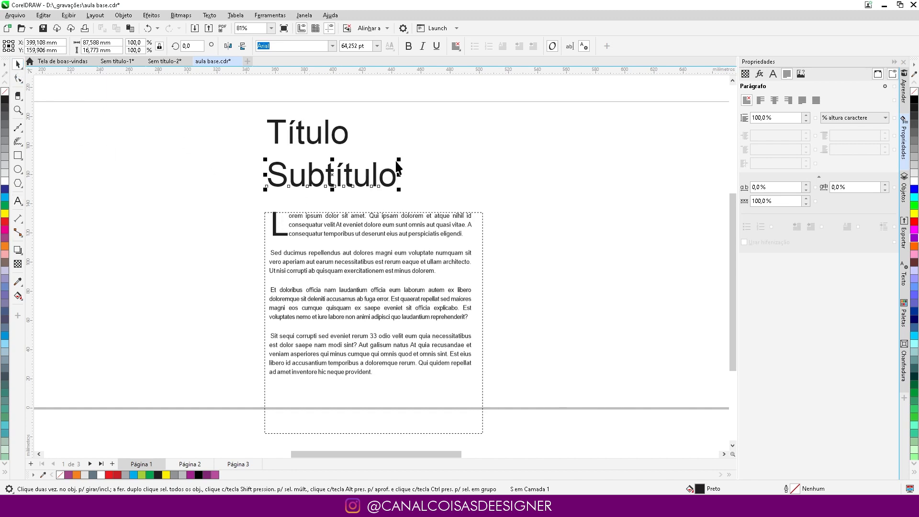
Step: Set the title's font to Bebas Neue Bold and deselect it
click(326, 132)
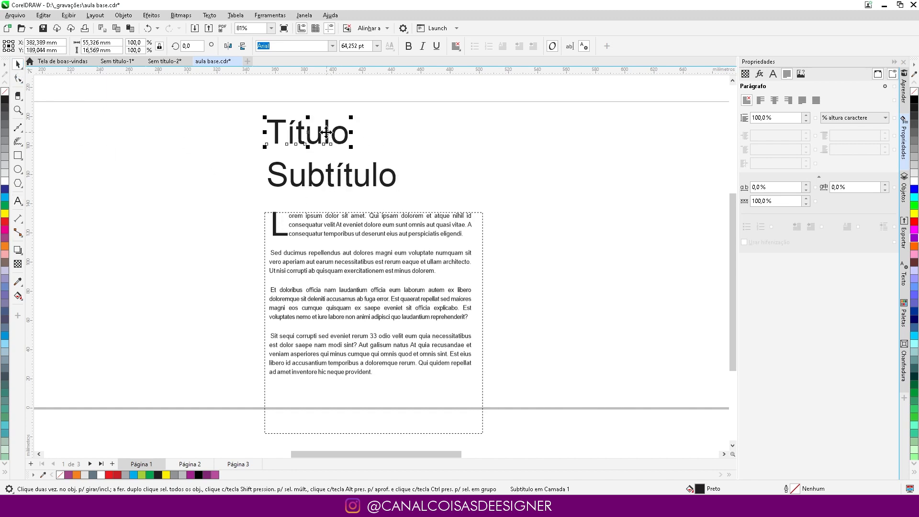
click(333, 45)
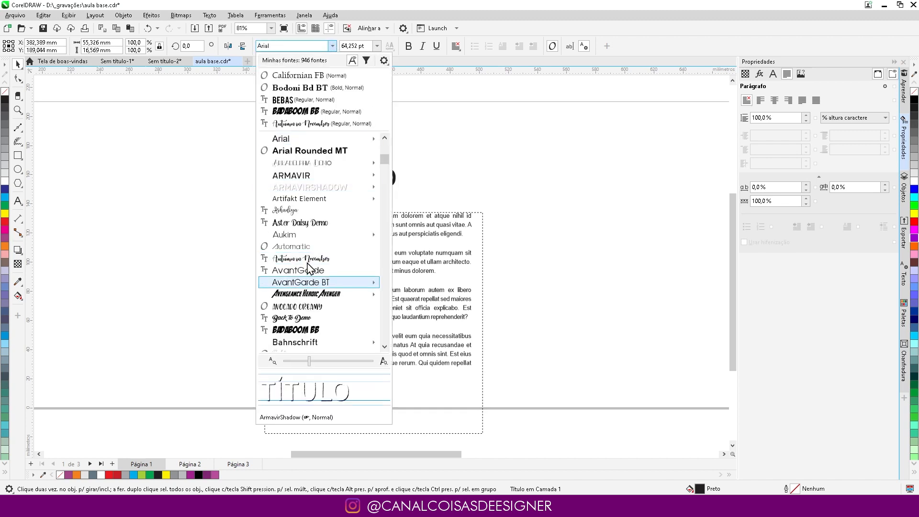
scroll(307, 253, down, 5)
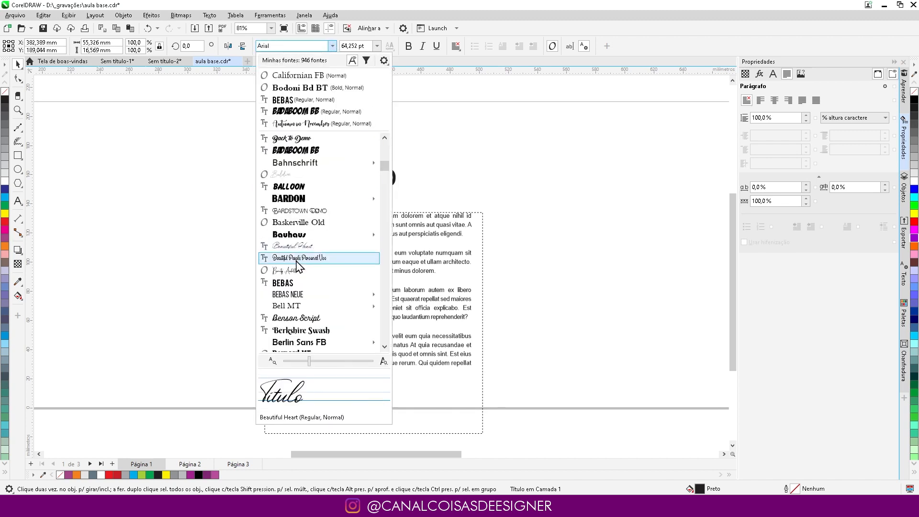
click(283, 283)
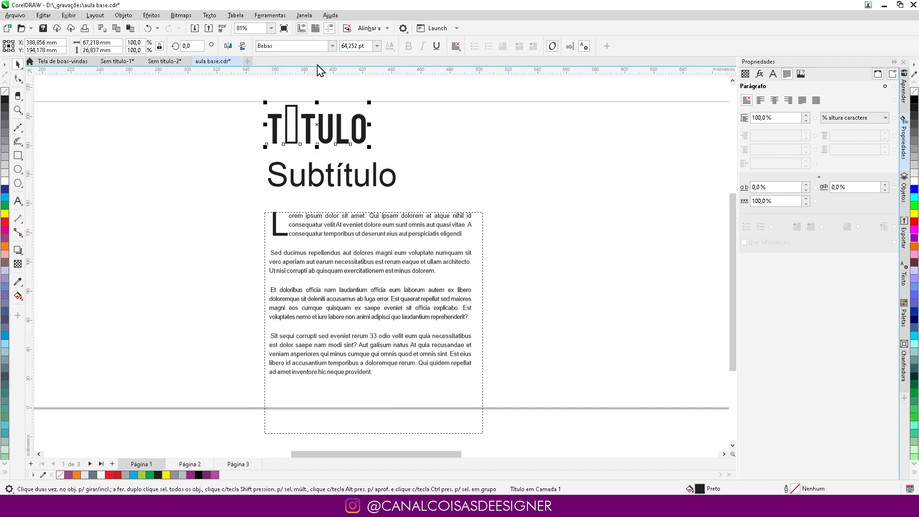
click(333, 46)
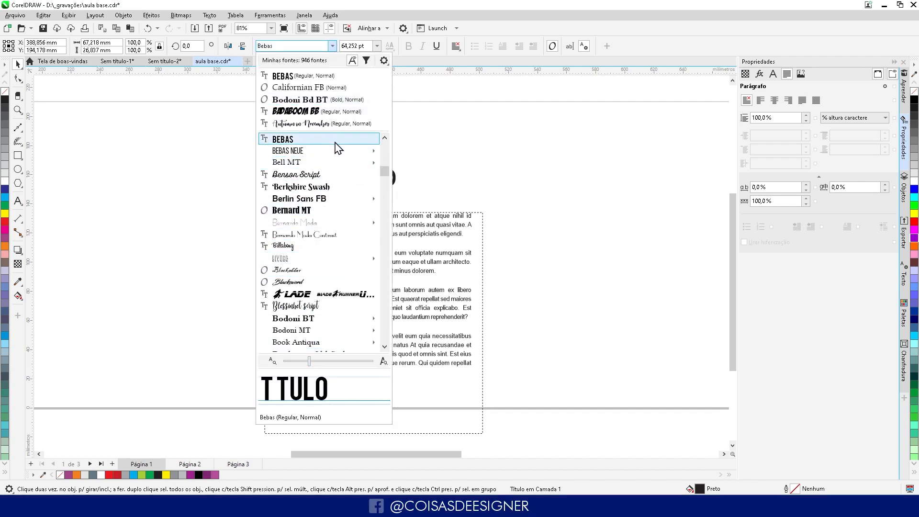
mouse_move(379, 151)
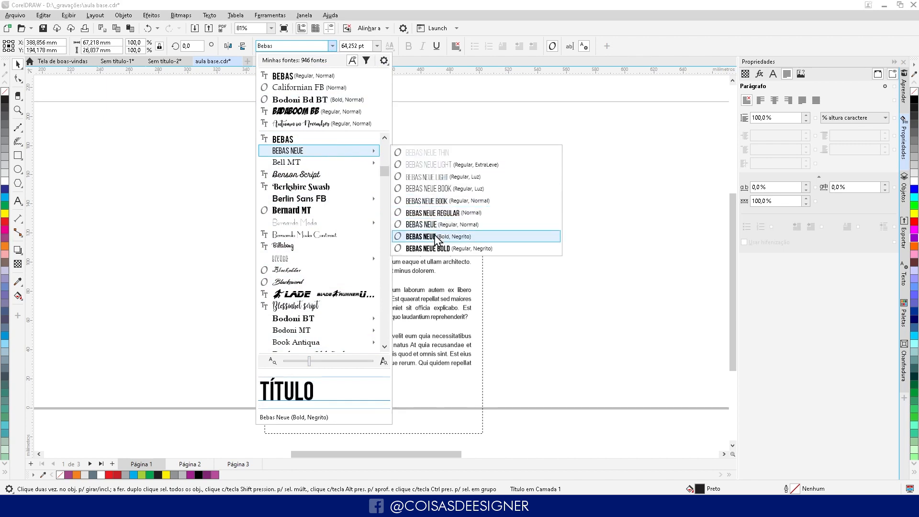
click(433, 236)
click(419, 129)
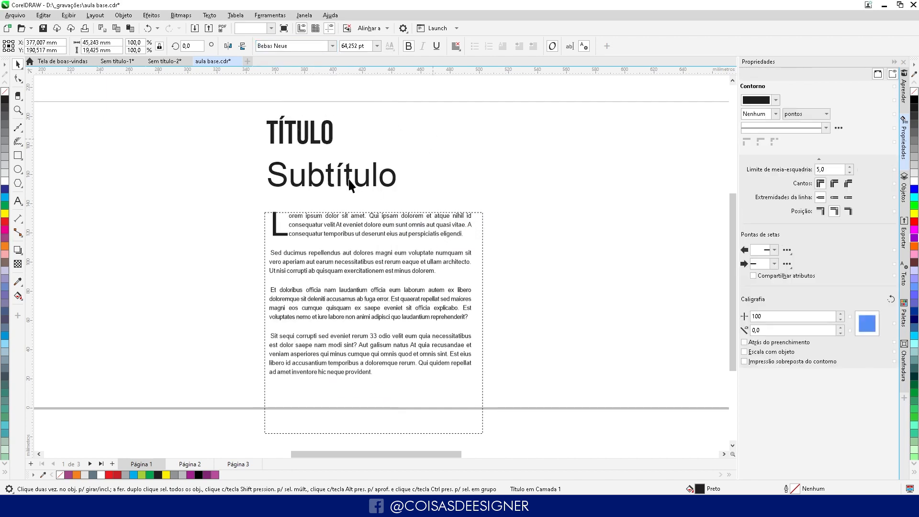
Step: Set the subtitle's font to Calibri Light Regular, shrink it to about 41 pt and place it close beneath the title
click(331, 175)
click(339, 44)
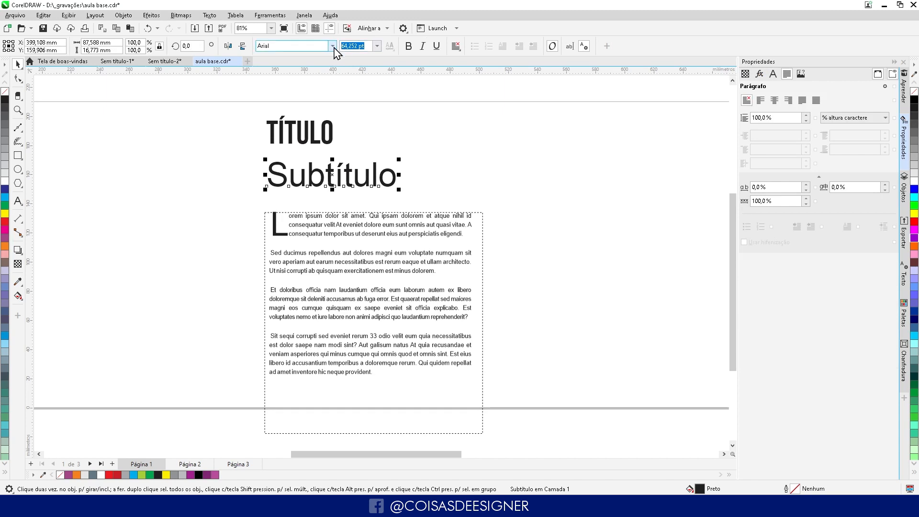
click(332, 45)
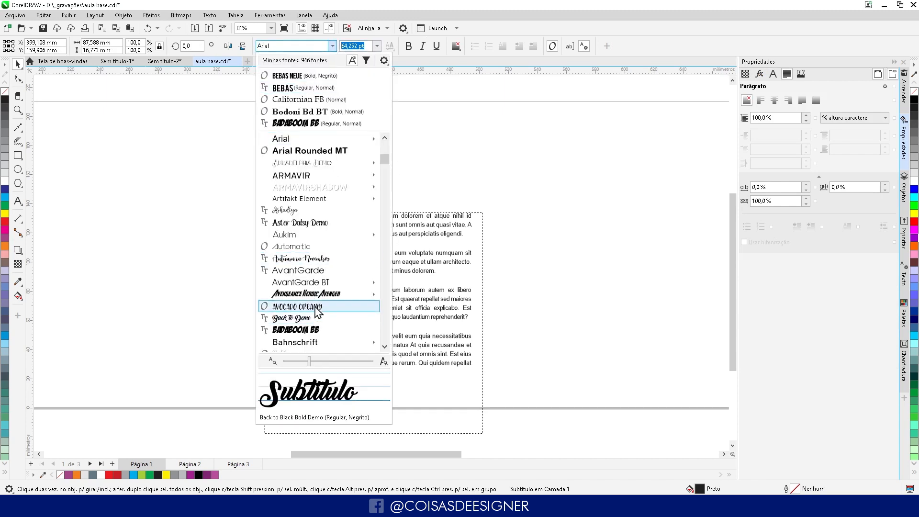
mouse_move(319, 285)
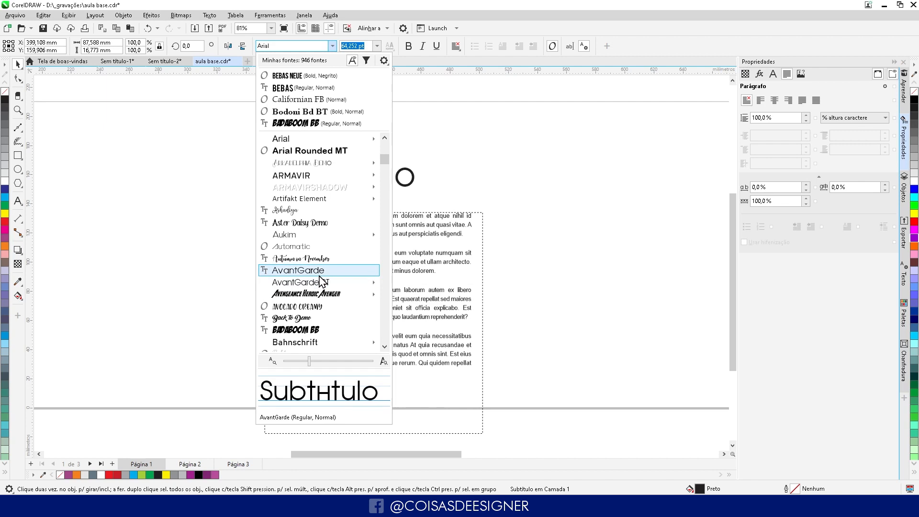
scroll(320, 280, down, 10)
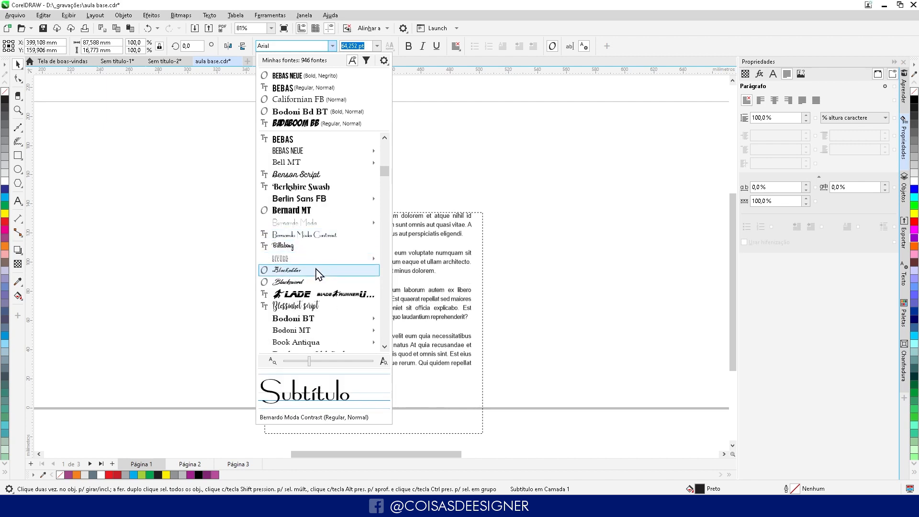
scroll(317, 276, down, 5)
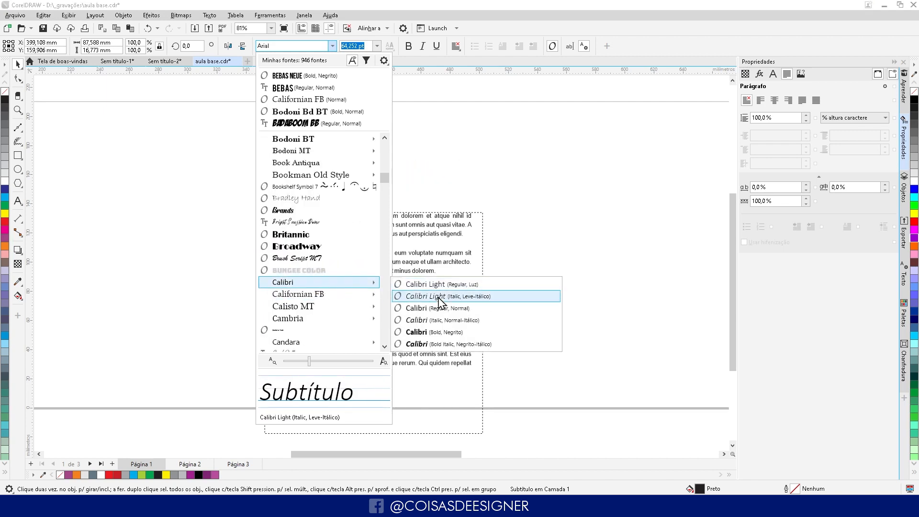
click(440, 284)
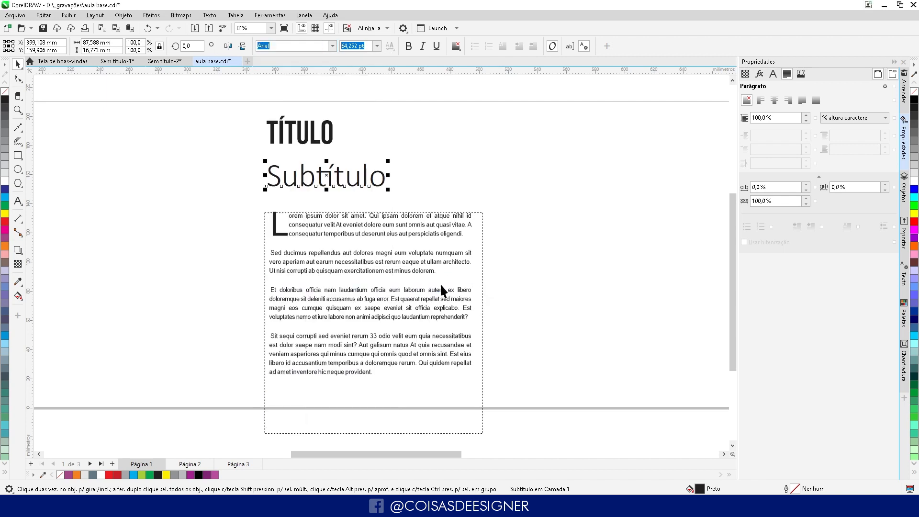
drag(389, 189, 304, 160)
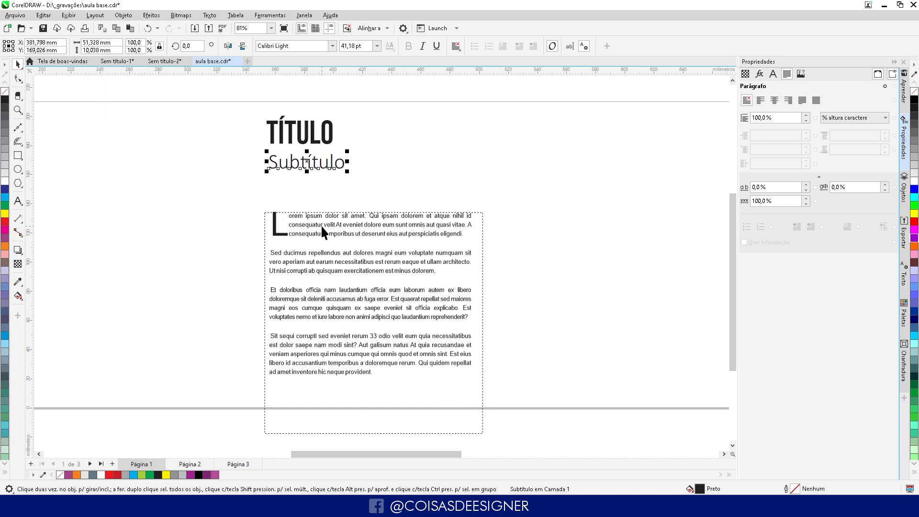
Step: Move the paragraph frame up beneath the subtitle, shorten it to end just below its text and deselect it
drag(320, 213, 319, 191)
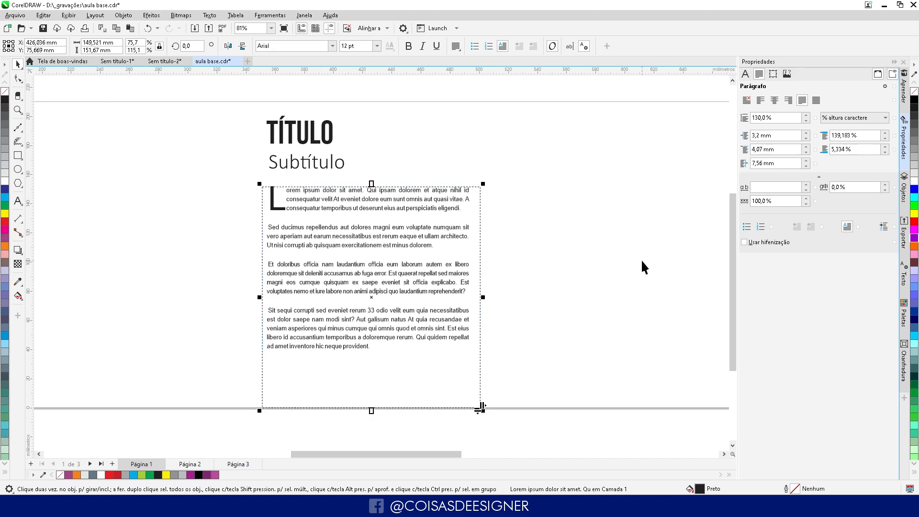
drag(368, 413, 372, 368)
click(597, 314)
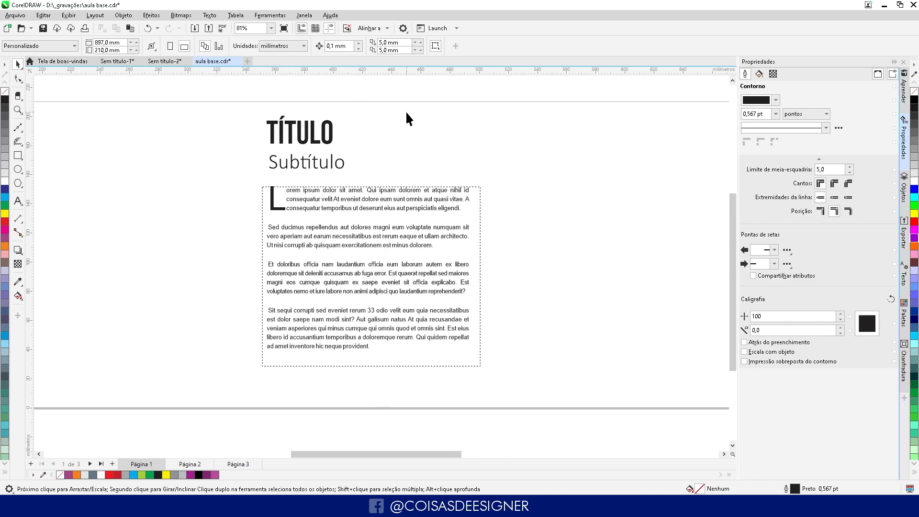
Step: Select the title and the subtitle in turn to check their fonts, then select the whole text layout
click(291, 137)
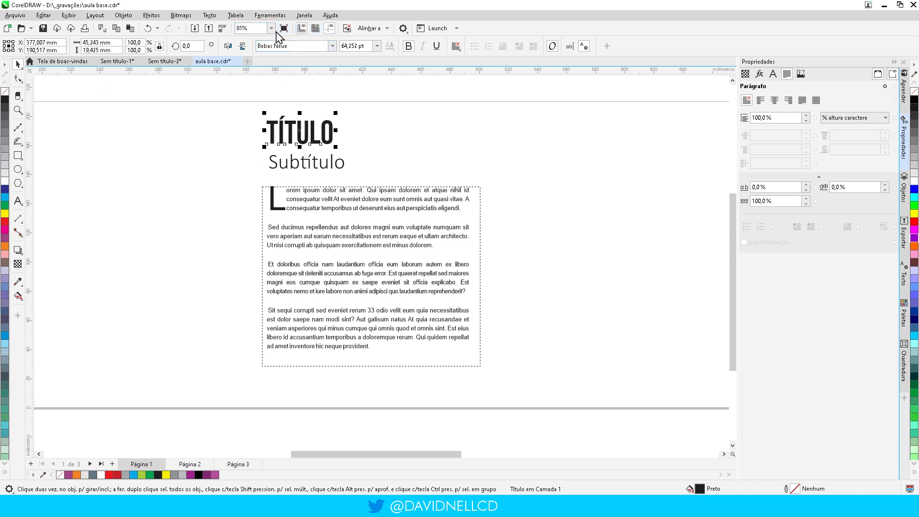
click(316, 164)
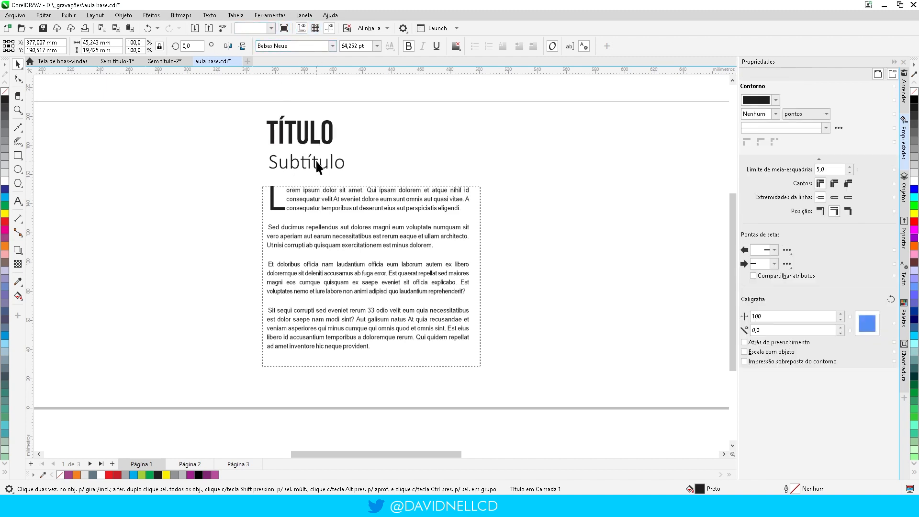
click(318, 169)
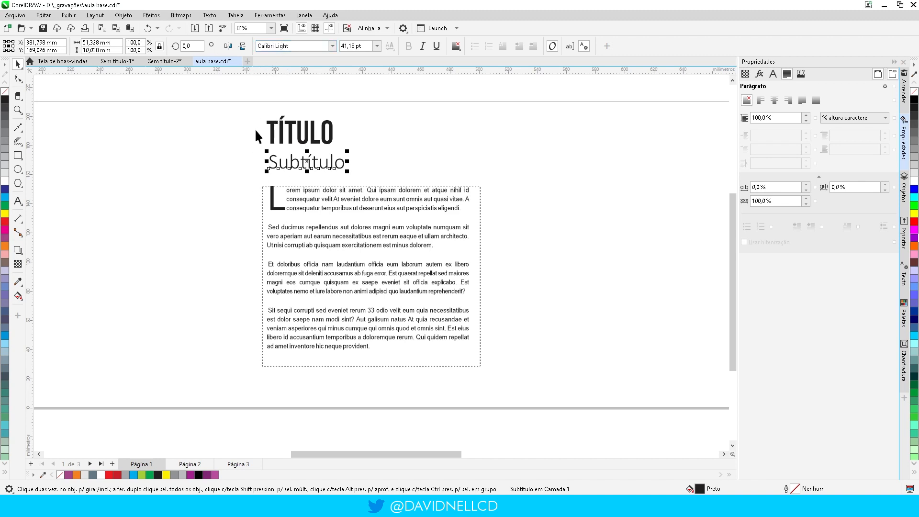
click(199, 119)
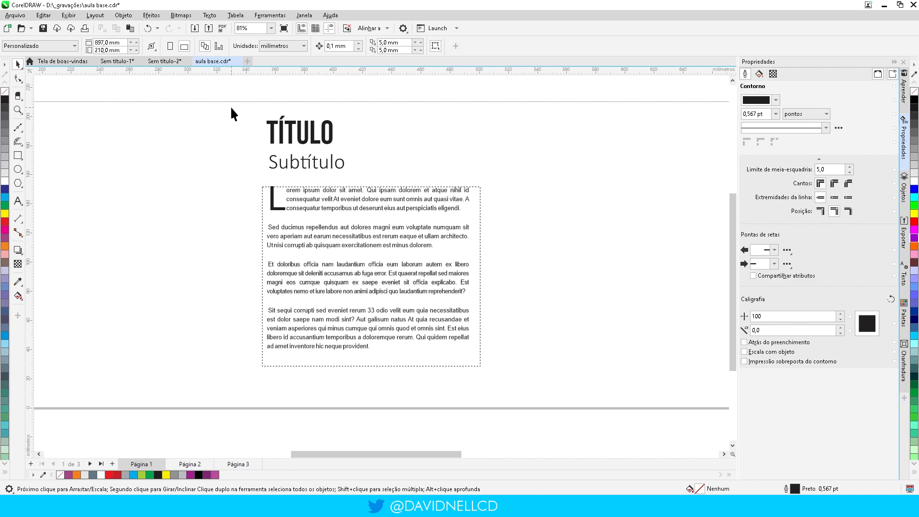
drag(230, 99, 524, 388)
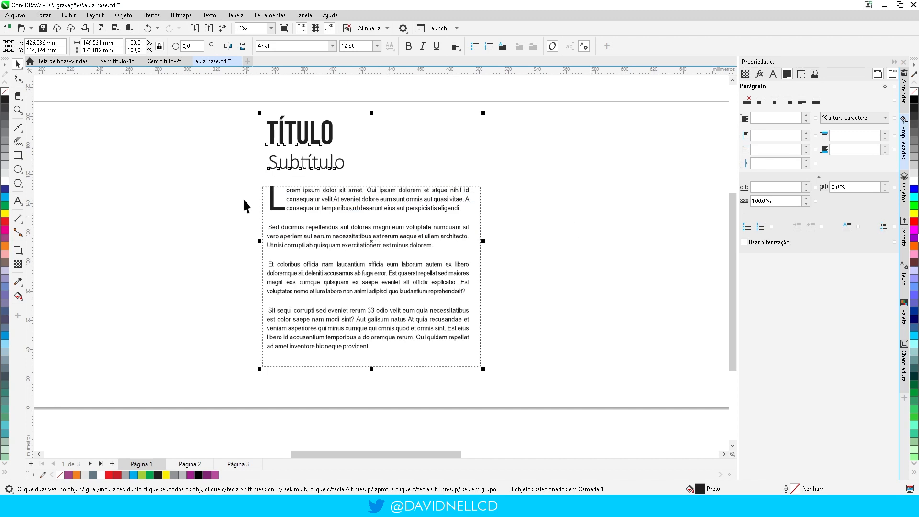
Step: Try the Californian FB font on the title and undo the font change
click(314, 127)
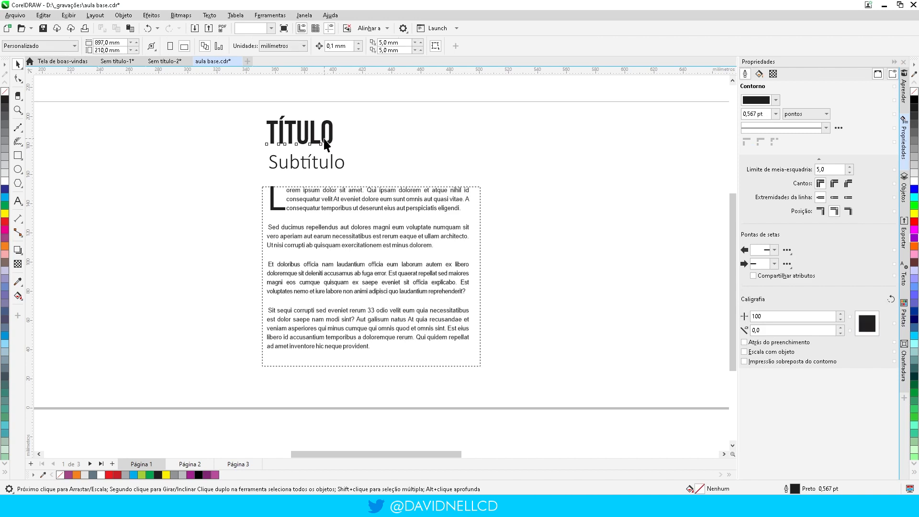
click(333, 46)
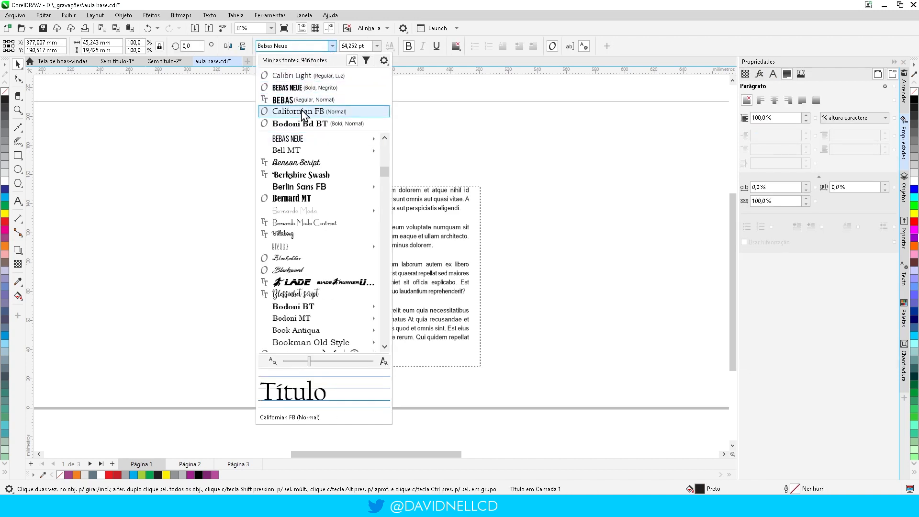
click(302, 112)
click(513, 169)
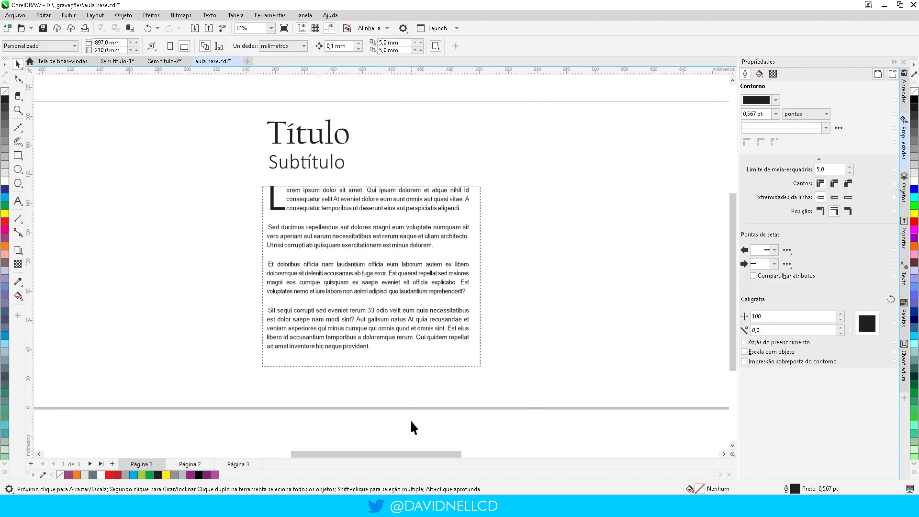
key(ctrl+z)
click(211, 214)
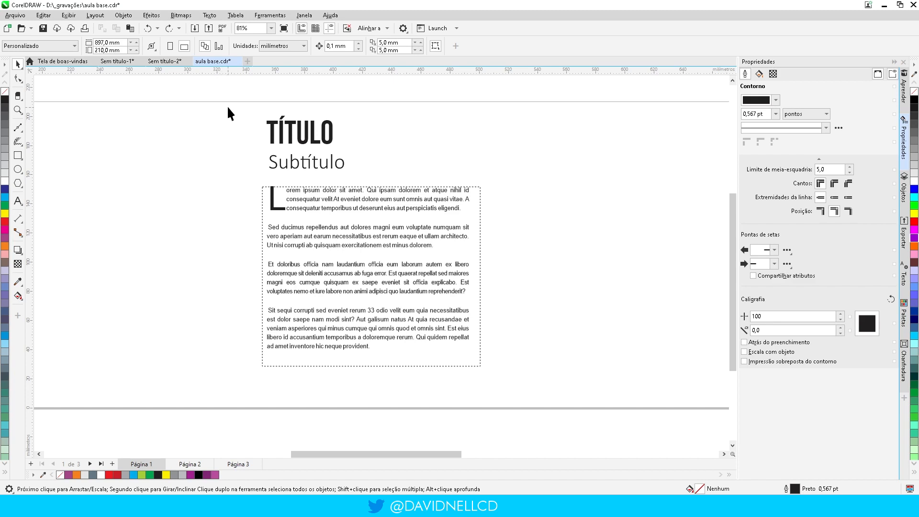
Step: Convert the title, subtitle and paragraph text to curves together and deselect them
drag(537, 389, 551, 394)
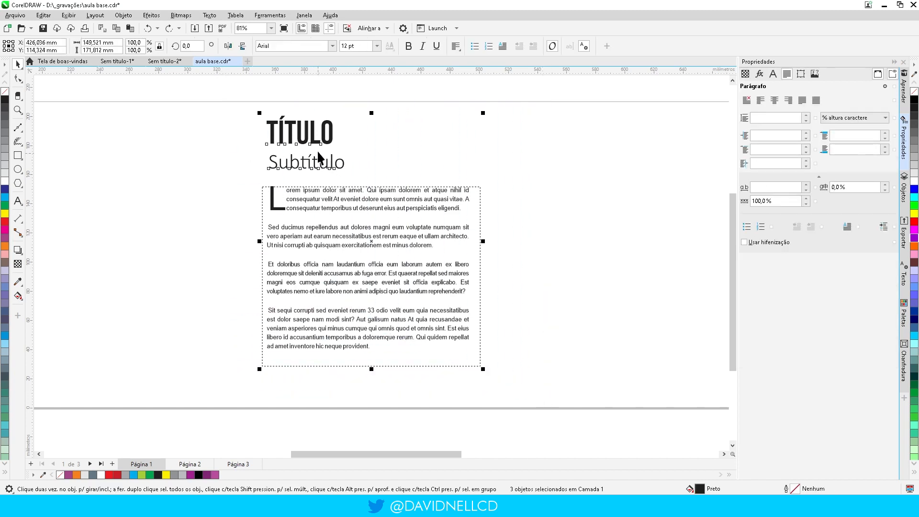
right_click(326, 135)
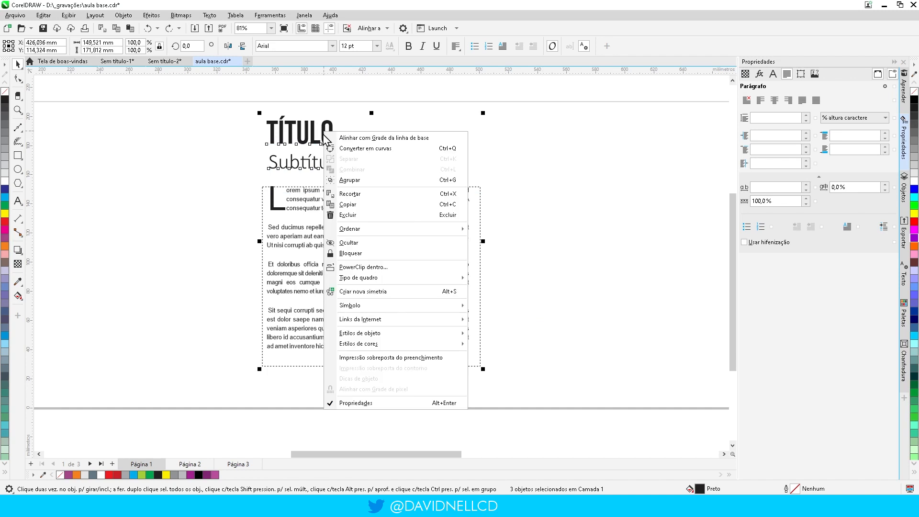
click(382, 152)
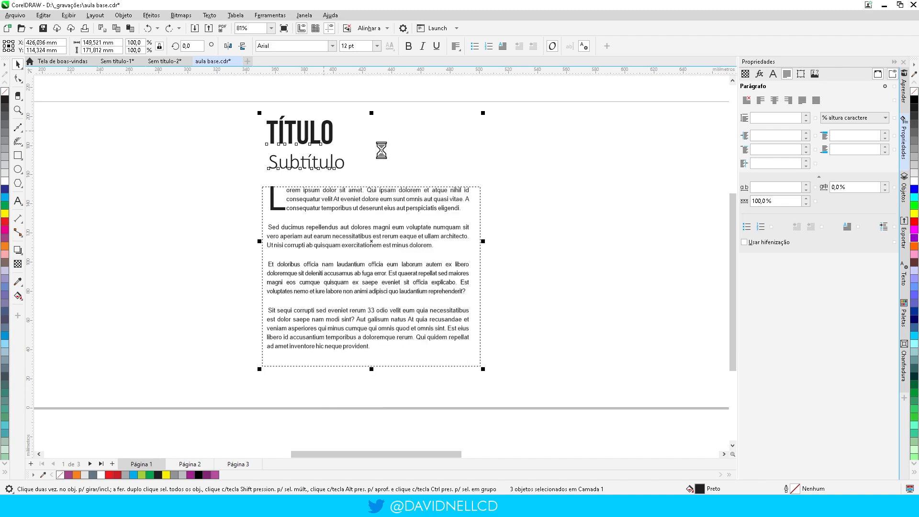
click(534, 361)
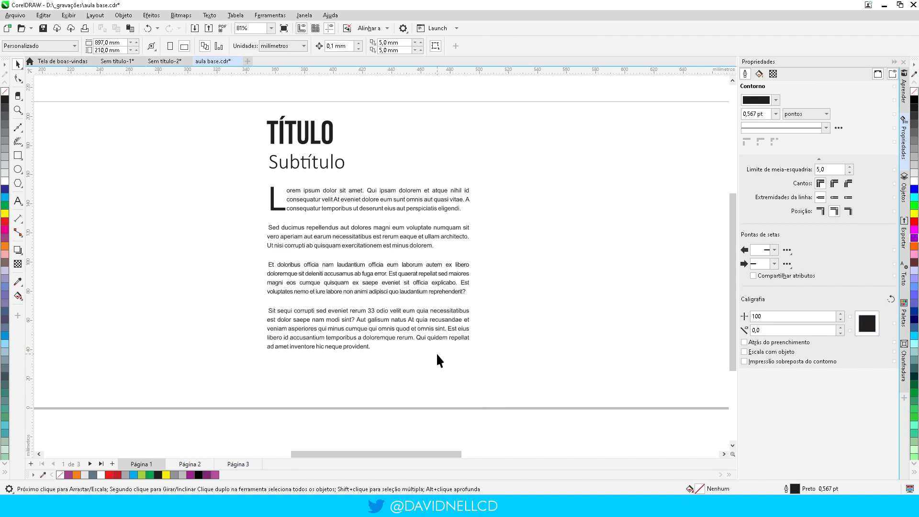
Step: Check whether the converted body text can still be selected and edited with the Text tool
click(285, 136)
click(294, 196)
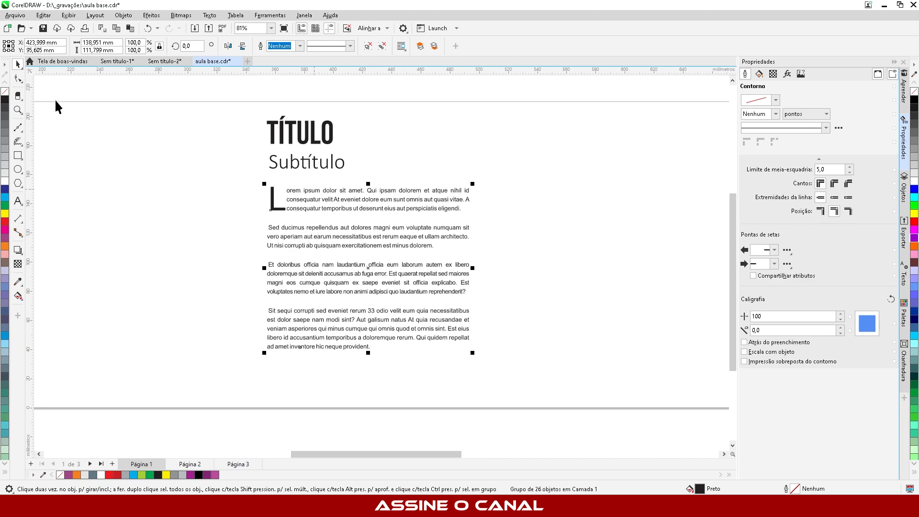
click(299, 191)
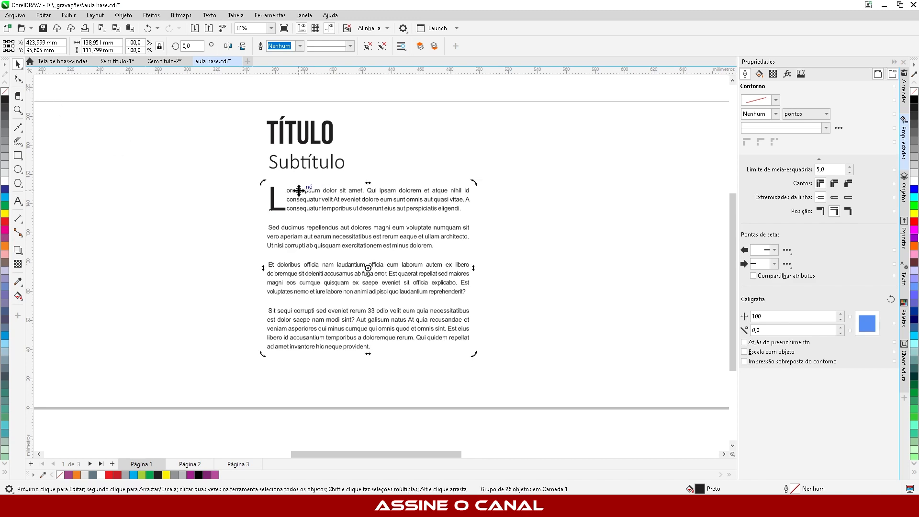
click(297, 190)
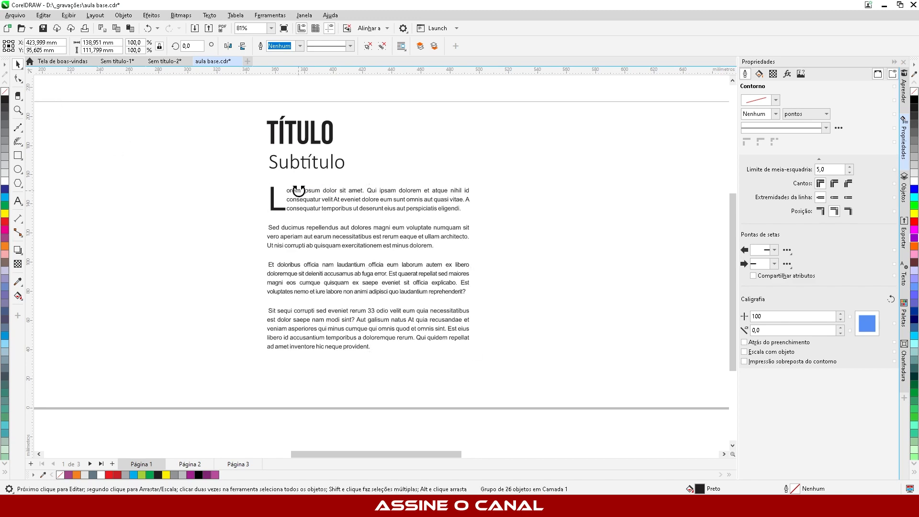
click(17, 201)
click(355, 227)
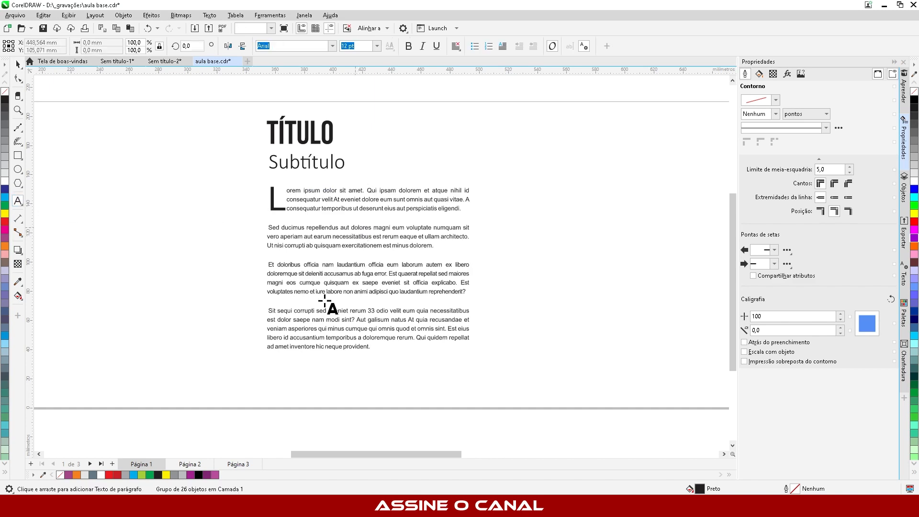
click(18, 64)
click(159, 207)
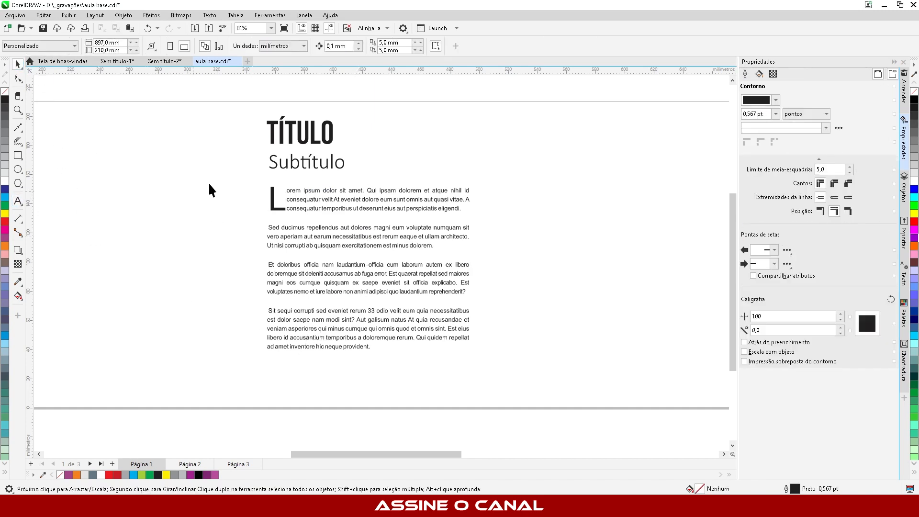
Step: Examine the letter shapes of the converted subtitle up close, especially the joined "tí"
scroll(284, 153, up, 5)
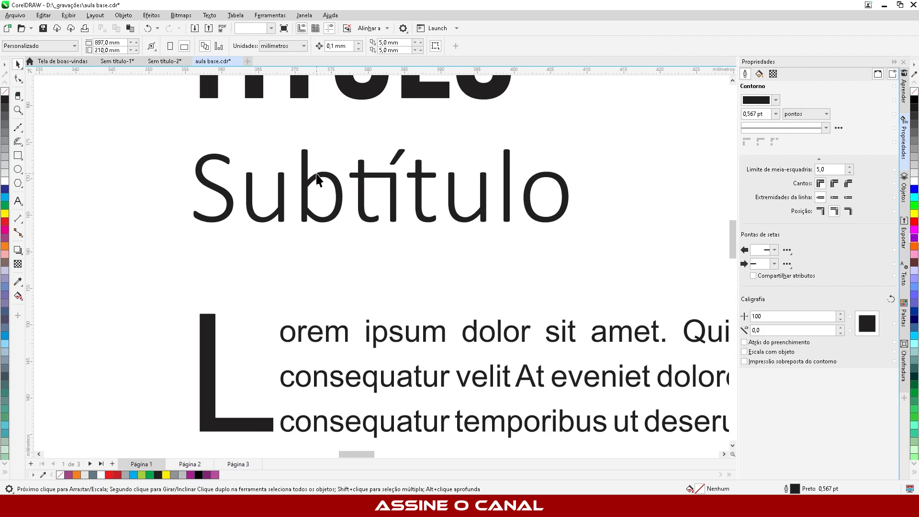
click(312, 175)
click(102, 145)
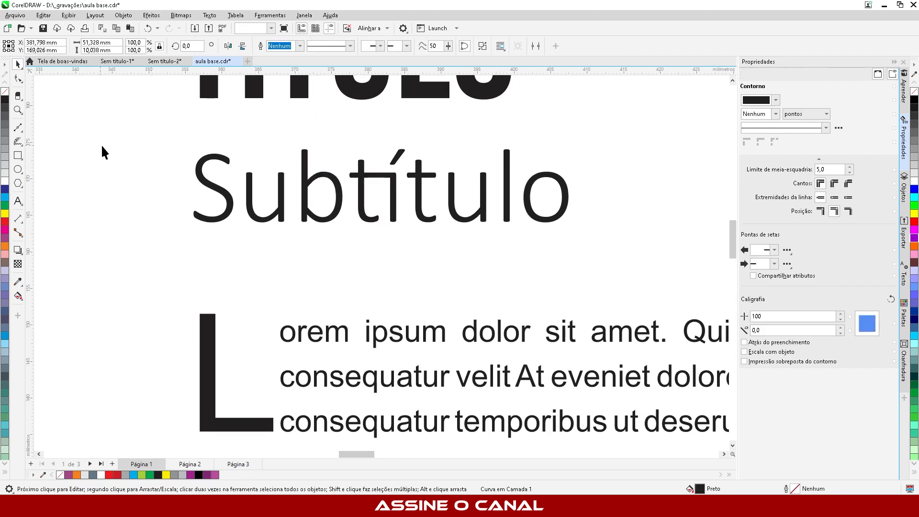
scroll(101, 145, down, 2)
scroll(292, 143, up, 3)
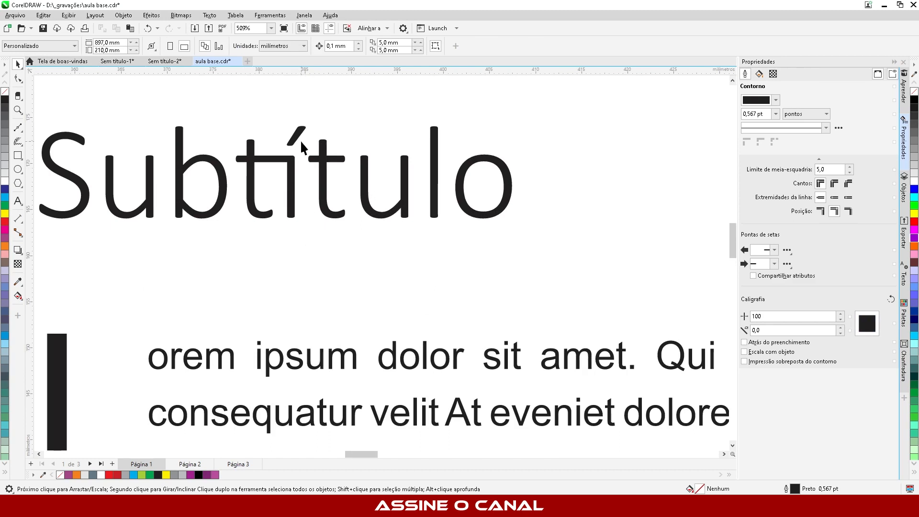
scroll(300, 139, down, 4)
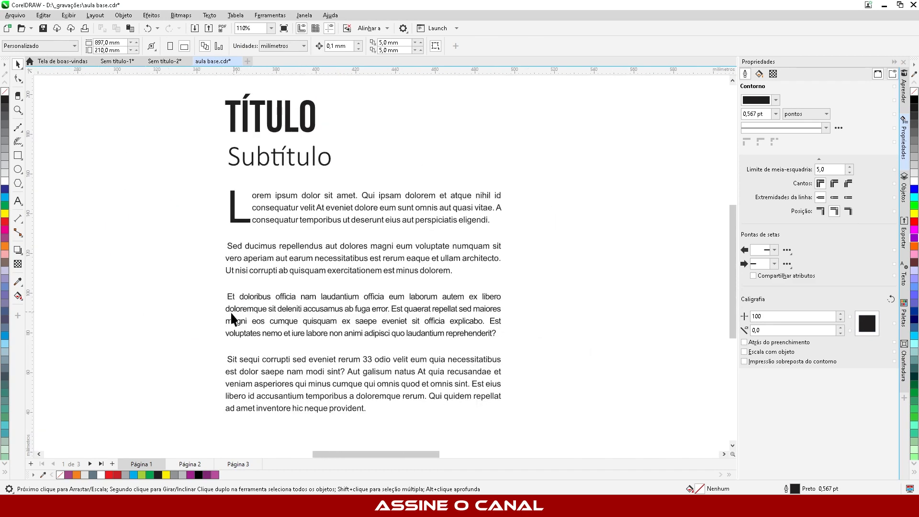
Step: Inspect the curve nodes of the first two converted body text lines with the Shape tool
click(301, 209)
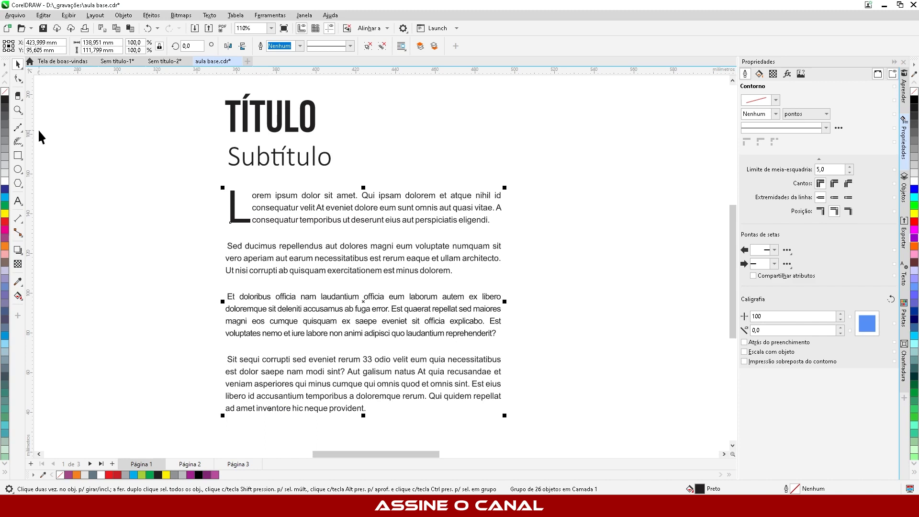
click(19, 78)
scroll(298, 191, up, 2)
scroll(298, 190, up, 3)
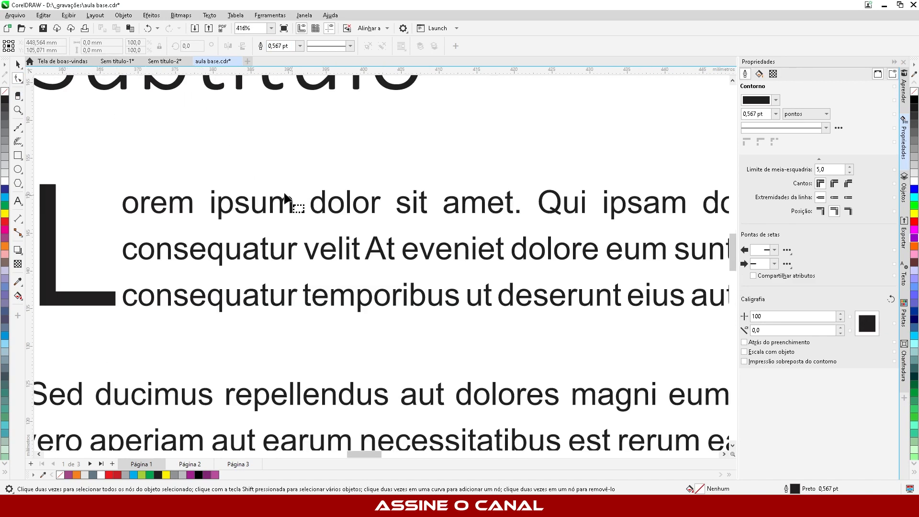
click(224, 208)
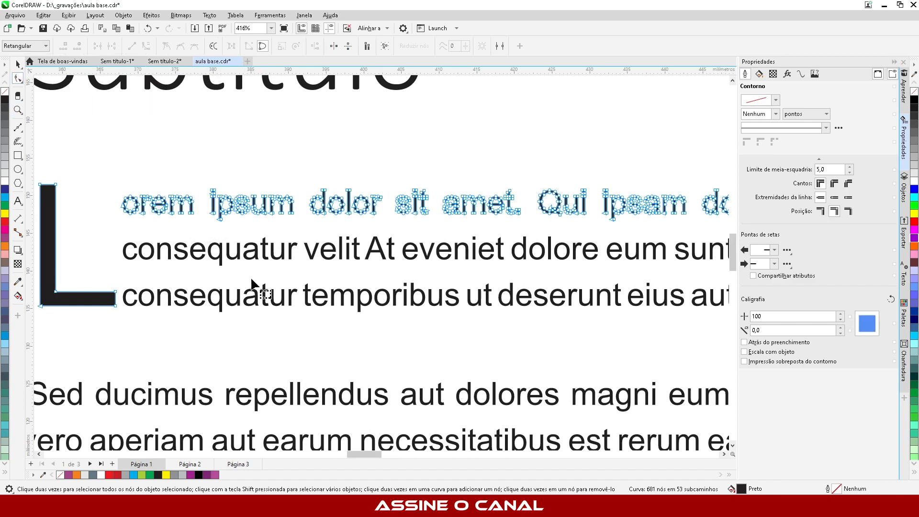
scroll(278, 204, up, 4)
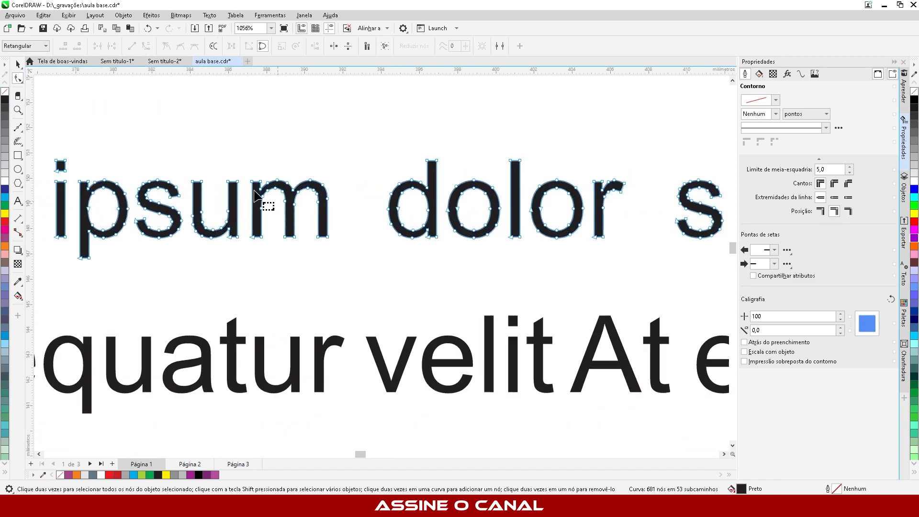
click(294, 357)
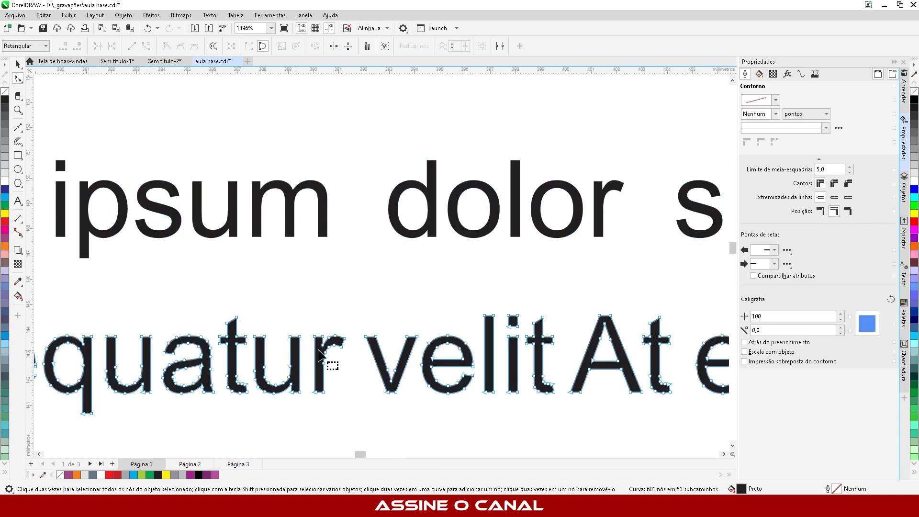
click(431, 225)
scroll(403, 237, down, 5)
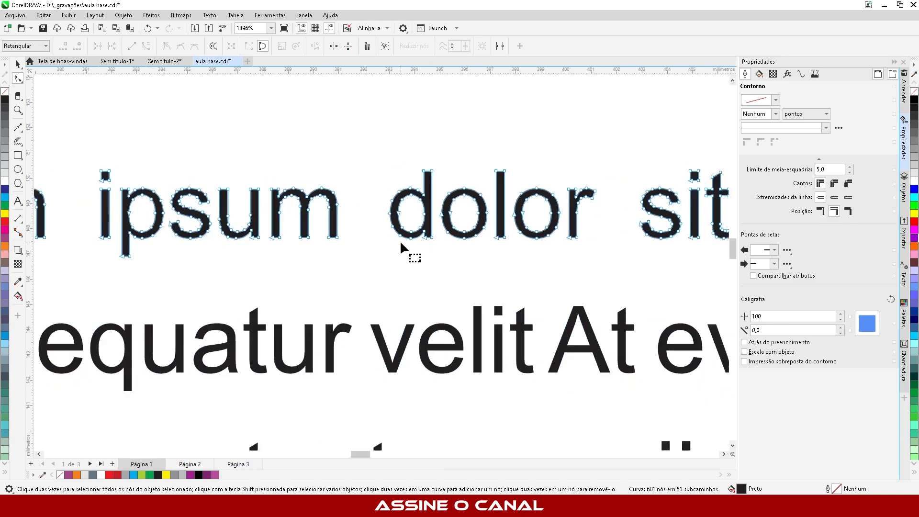
click(18, 63)
click(136, 220)
scroll(136, 220, down, 2)
scroll(136, 219, down, 1)
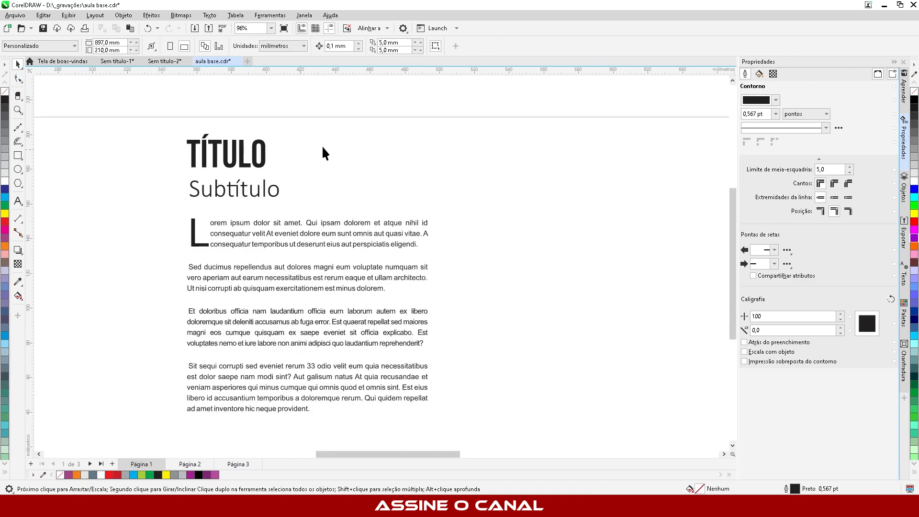
scroll(319, 163, down, 1)
scroll(145, 253, up, 1)
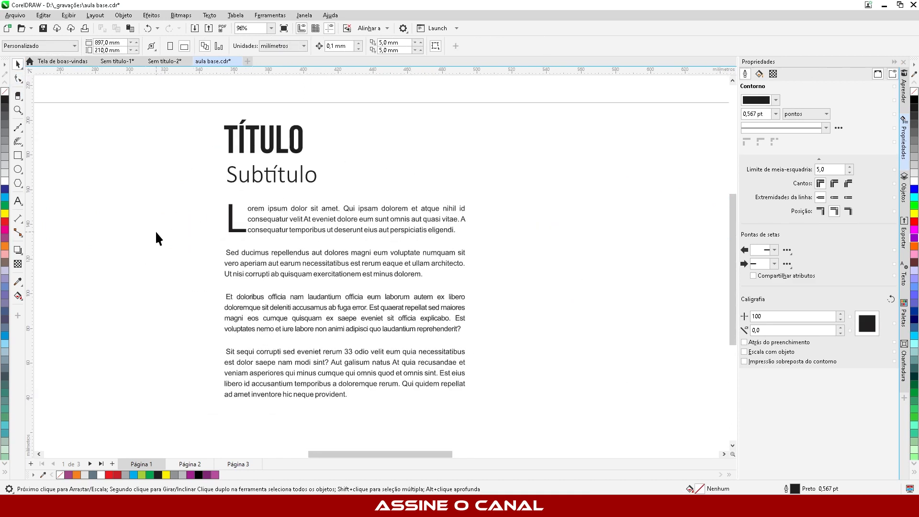
Step: Undo the conversion to curves and check that the paragraph is a text frame again
key(ctrl+z)
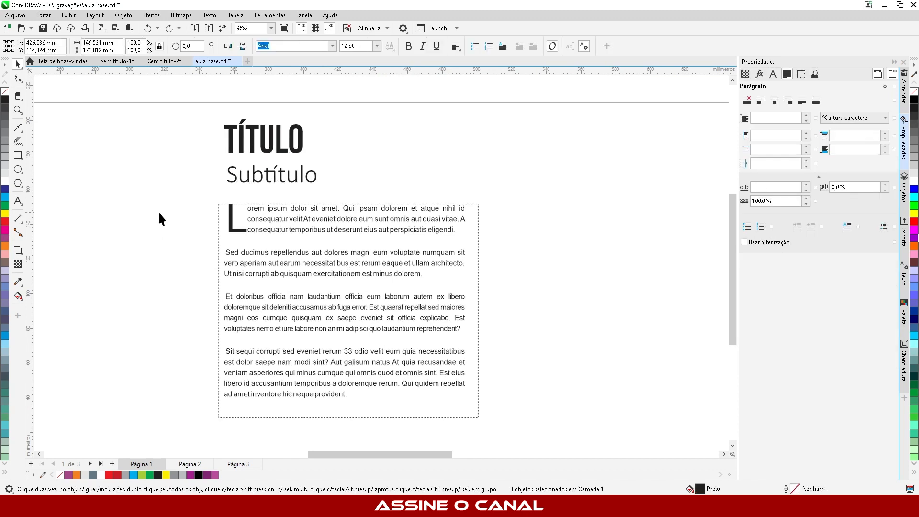
click(158, 210)
click(297, 237)
click(174, 183)
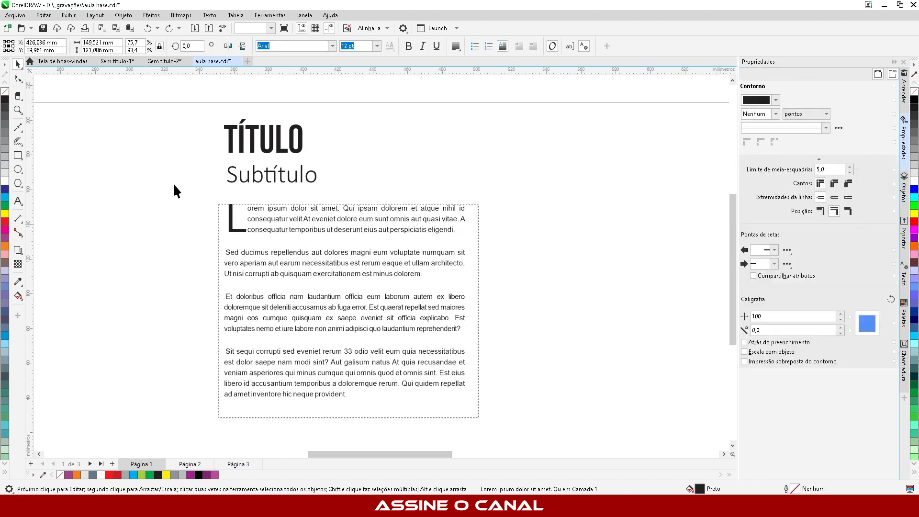
Step: Turn off the standard ligatures of the subtitle text so the joined "tí" is drawn as separate letters
scroll(278, 201, up, 6)
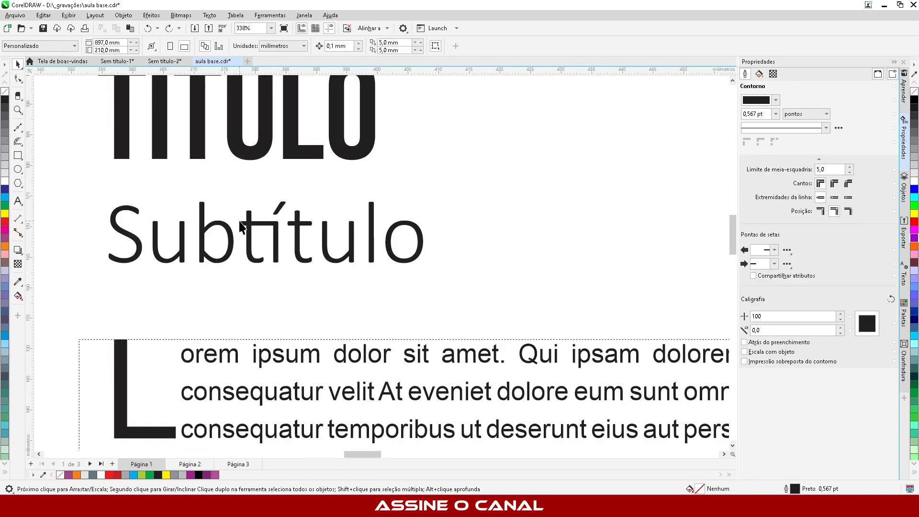
scroll(242, 228, up, 2)
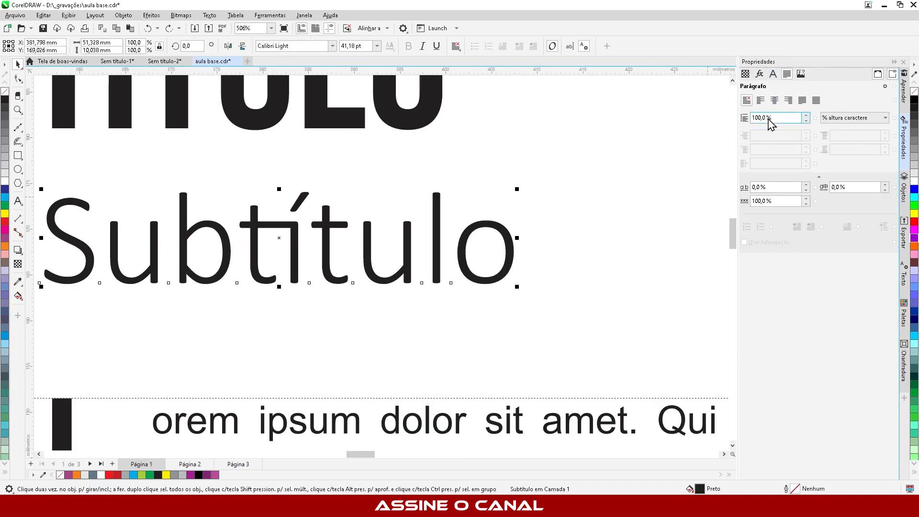
click(774, 74)
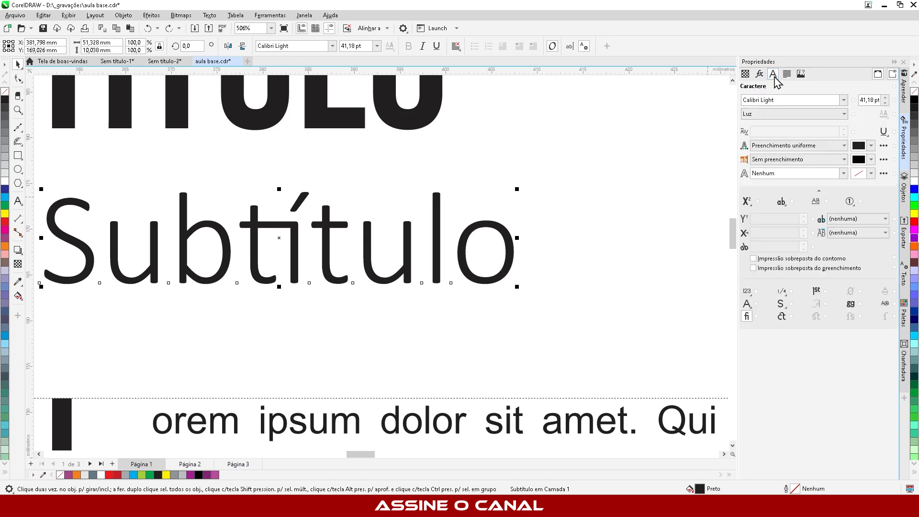
click(747, 317)
click(747, 317)
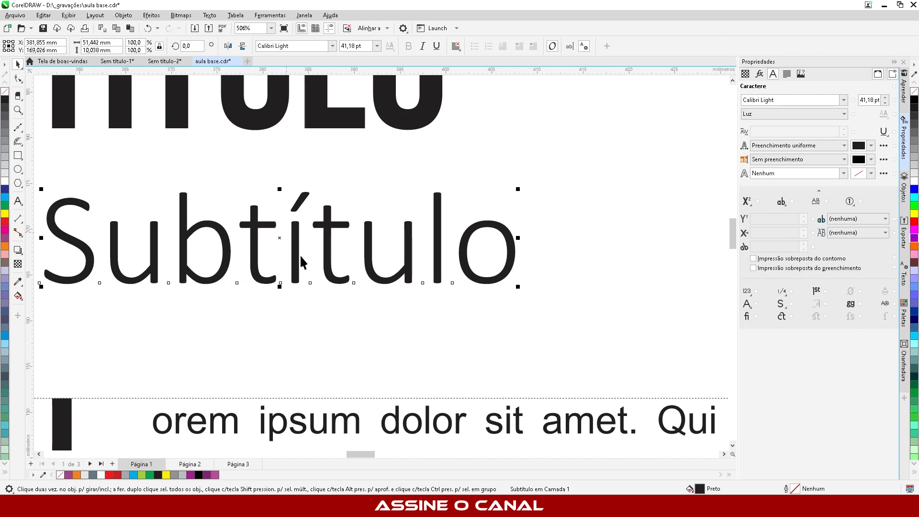
click(594, 329)
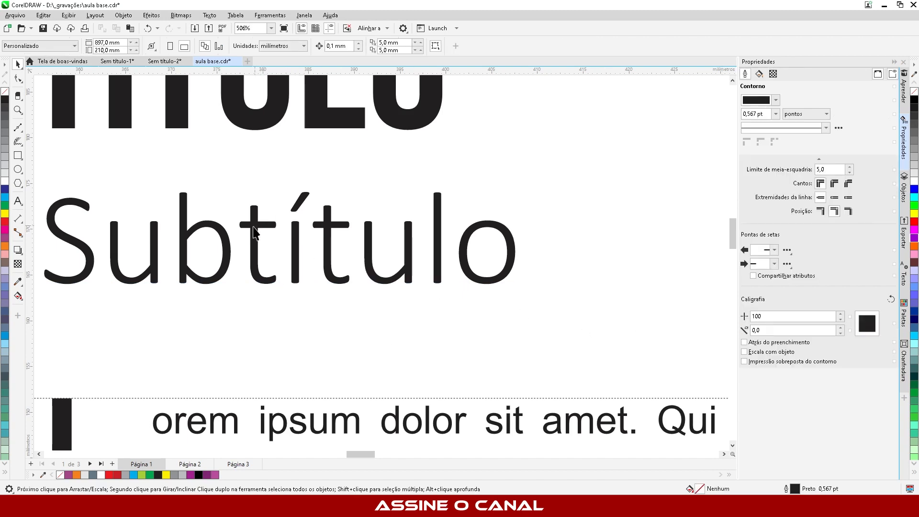
Step: Select the body text frame and review its character fill types, paragraph settings and frame properties
scroll(518, 246, down, 2)
scroll(249, 178, down, 3)
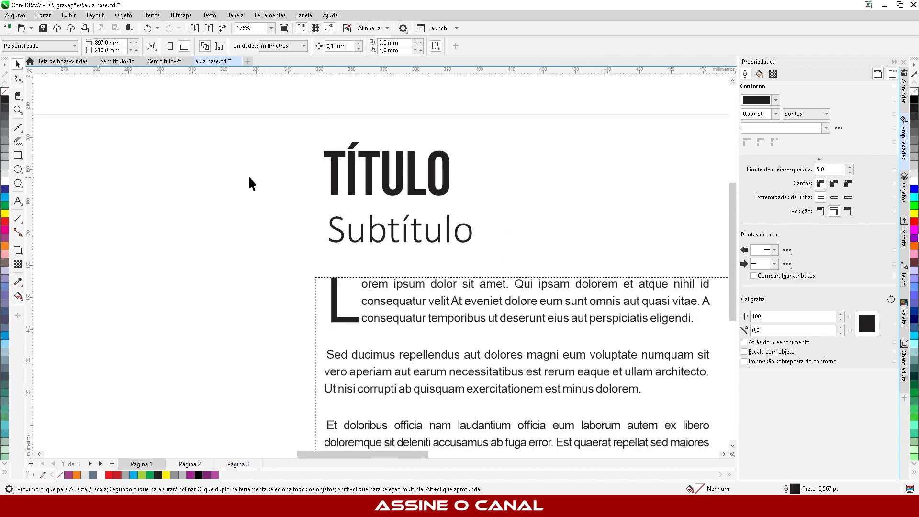
scroll(338, 256, up, 1)
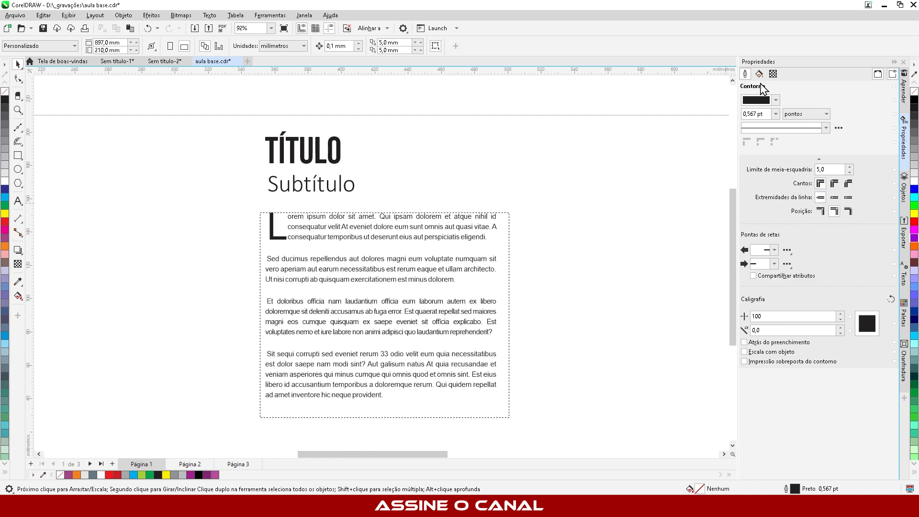
click(364, 238)
click(647, 318)
click(396, 261)
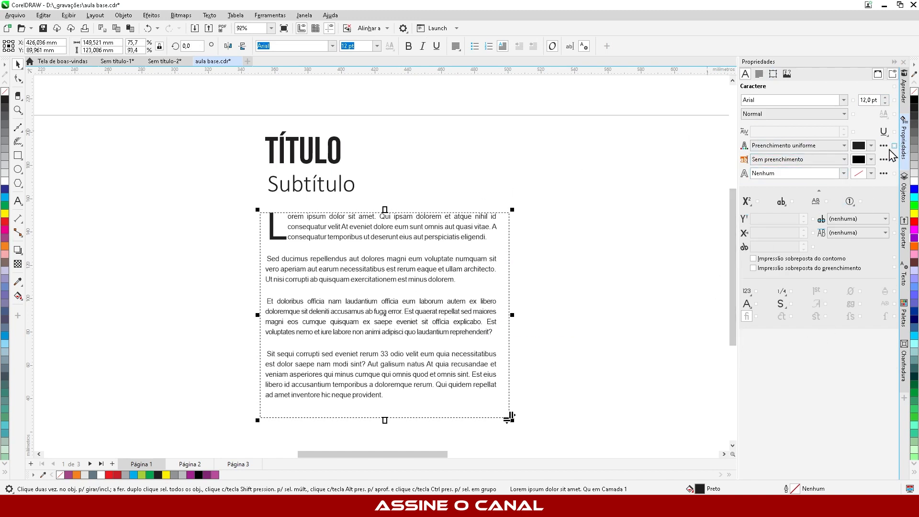
click(844, 145)
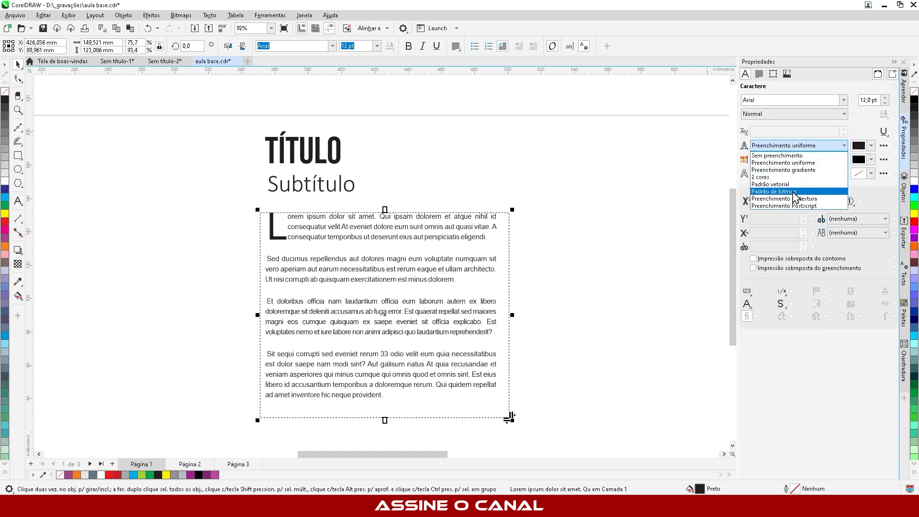
click(865, 127)
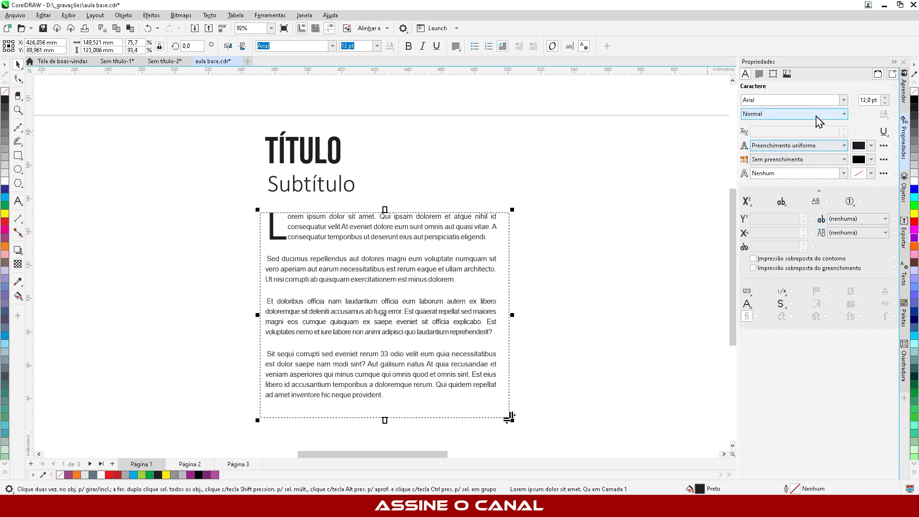
click(759, 75)
click(774, 75)
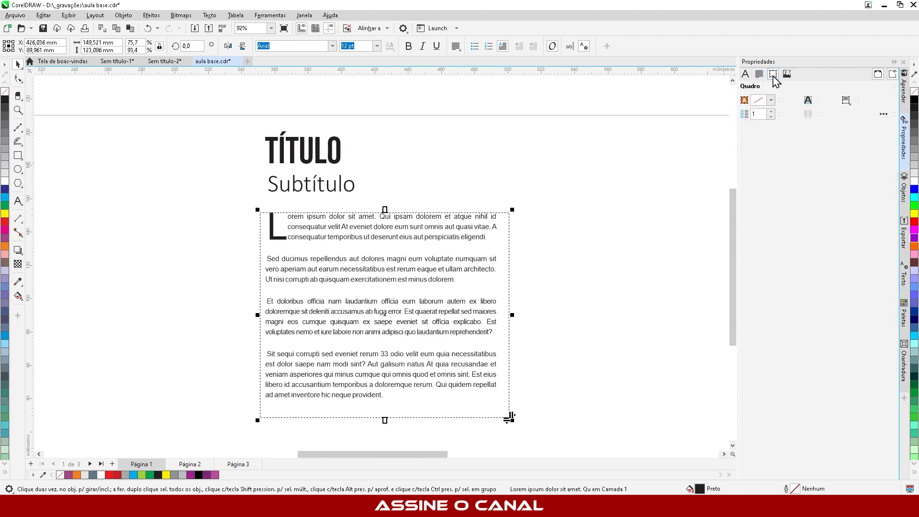